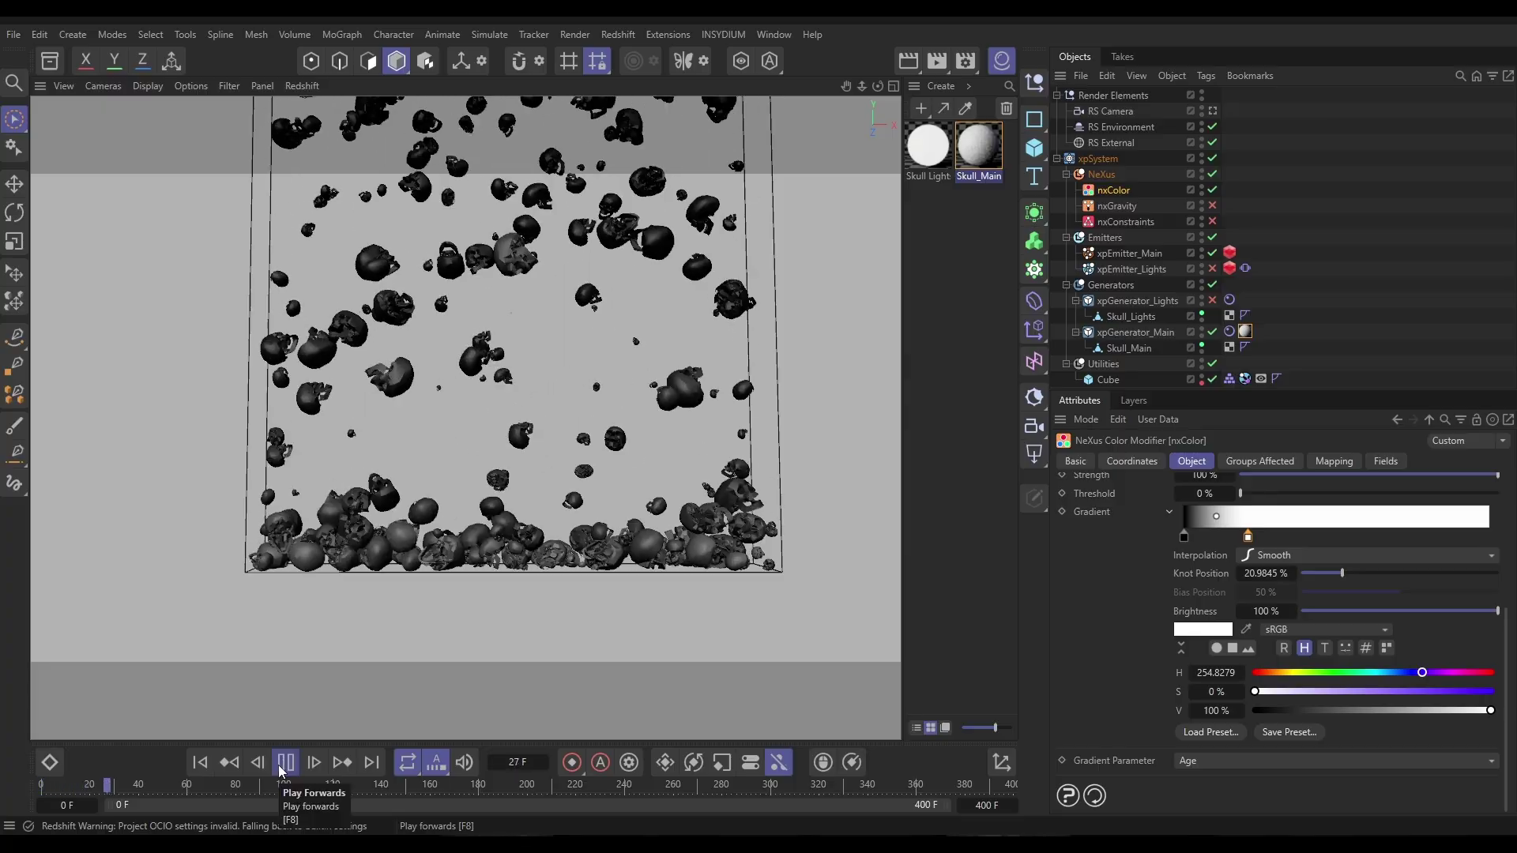
Set the upper gradient layer of the nxColor modifier to Multiply blending and preview the particle colours by playing the simulation
click(282, 767)
scroll(1448, 563, up, 3)
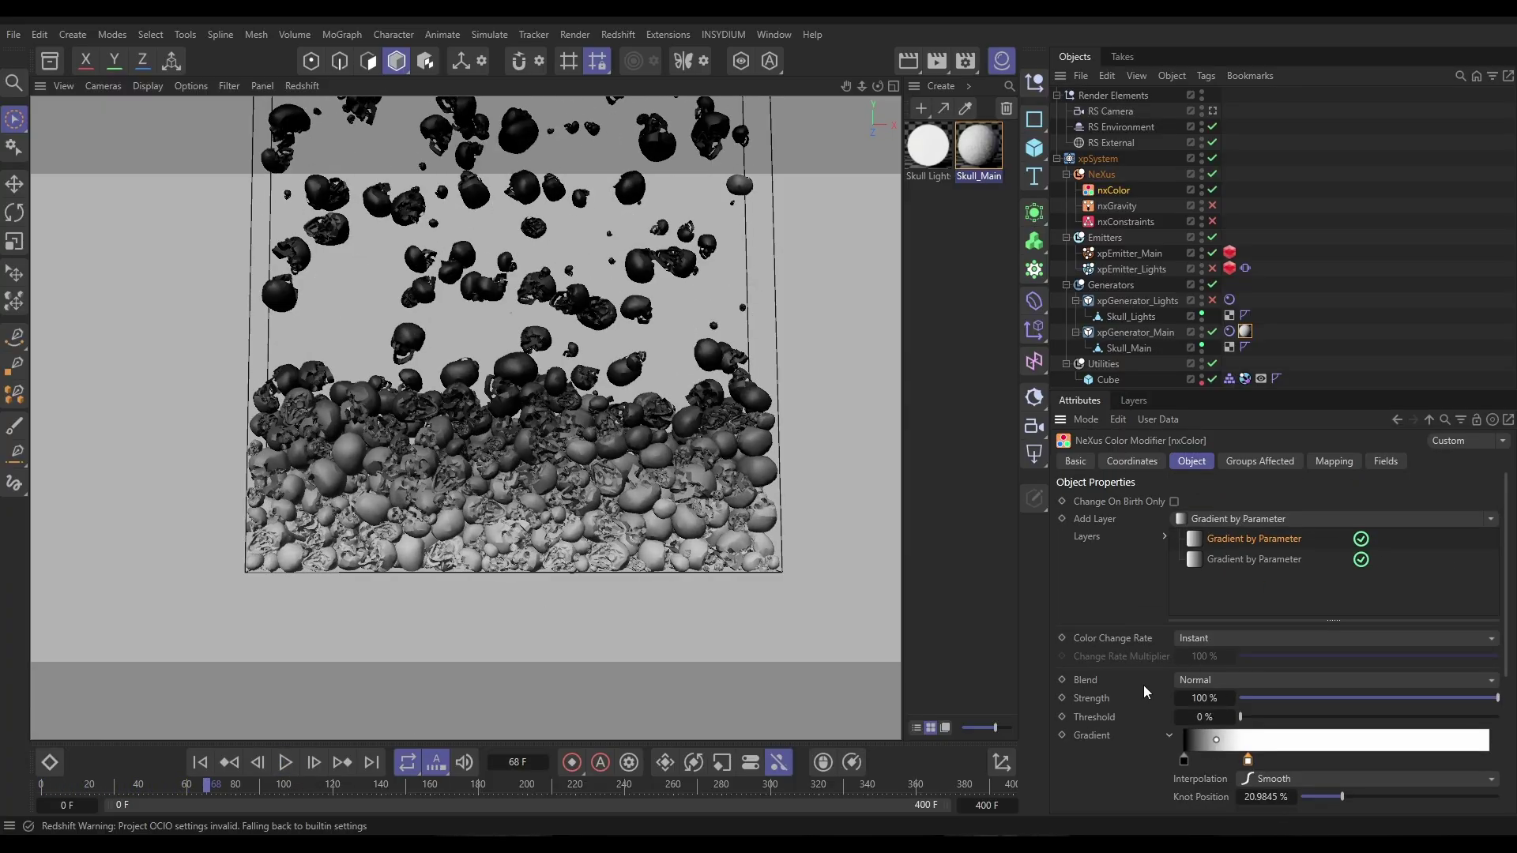
click(1201, 679)
click(1201, 549)
click(285, 762)
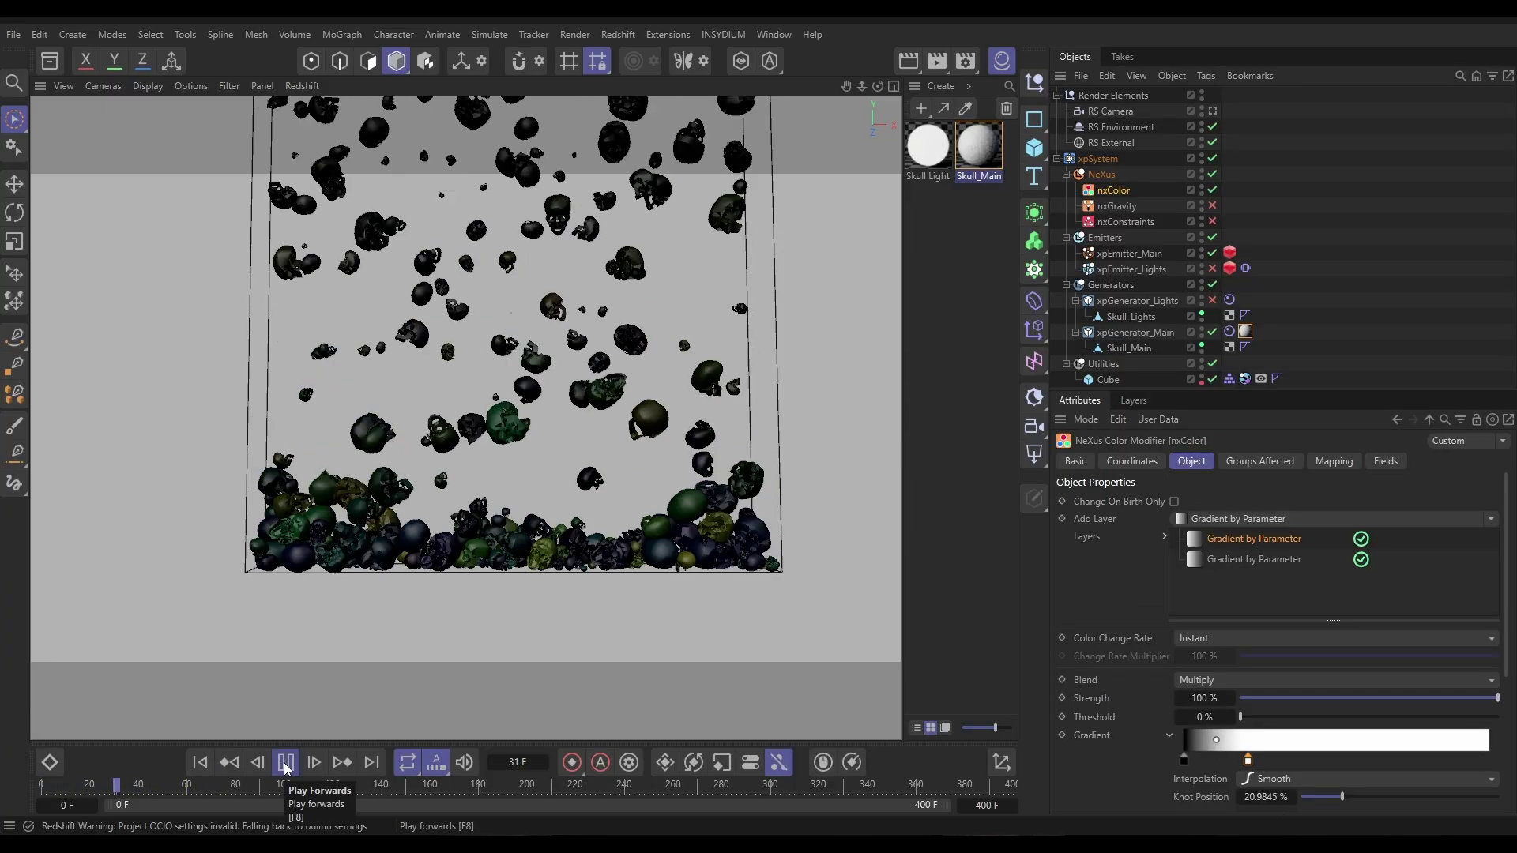
click(285, 762)
Open the Redshift RenderView and start an interactive render of the current frame
click(618, 34)
click(648, 133)
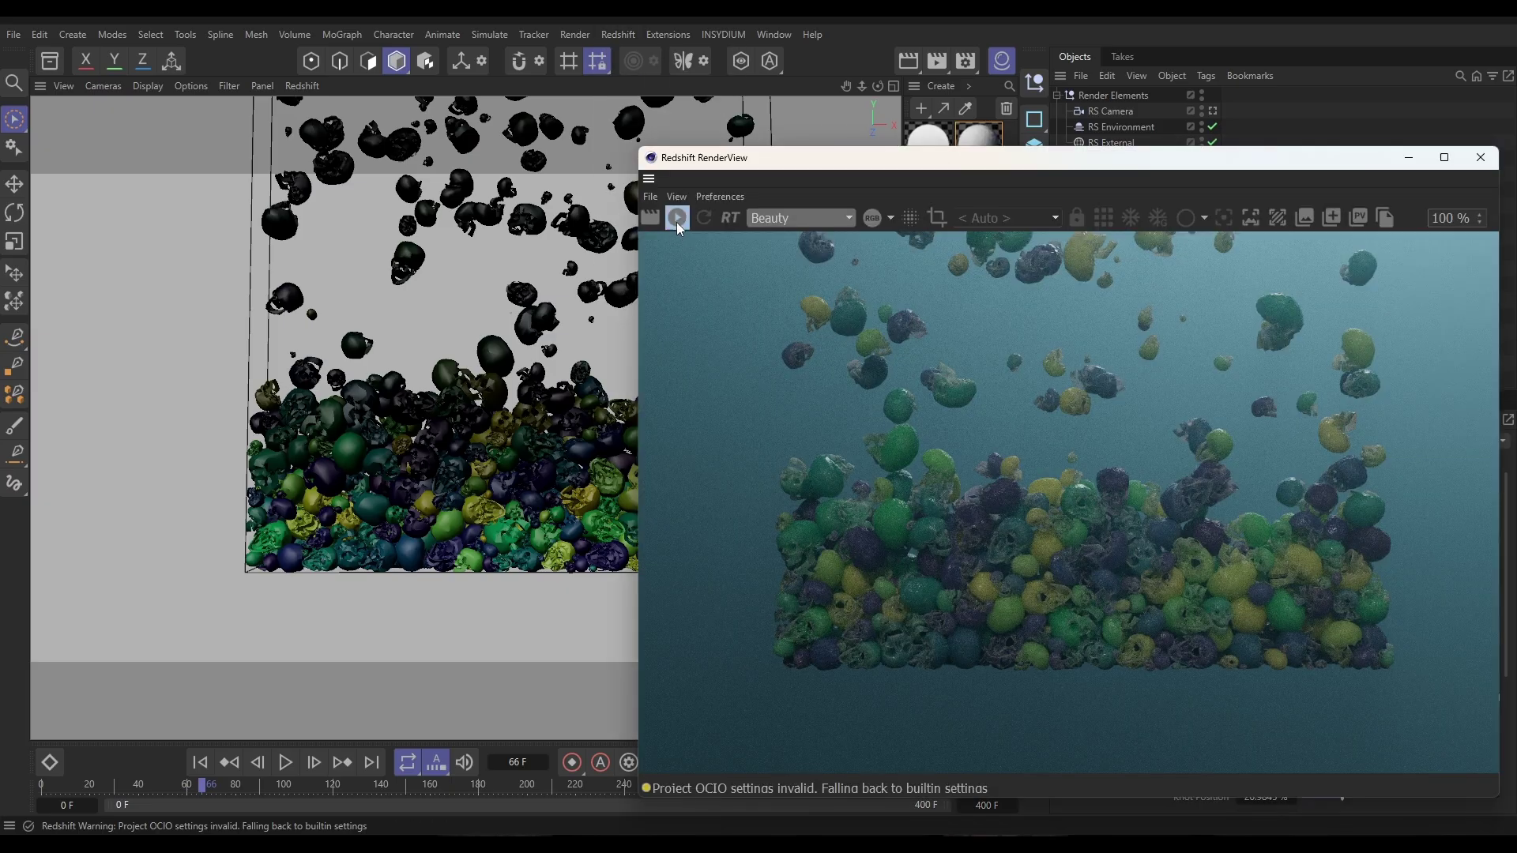
click(679, 224)
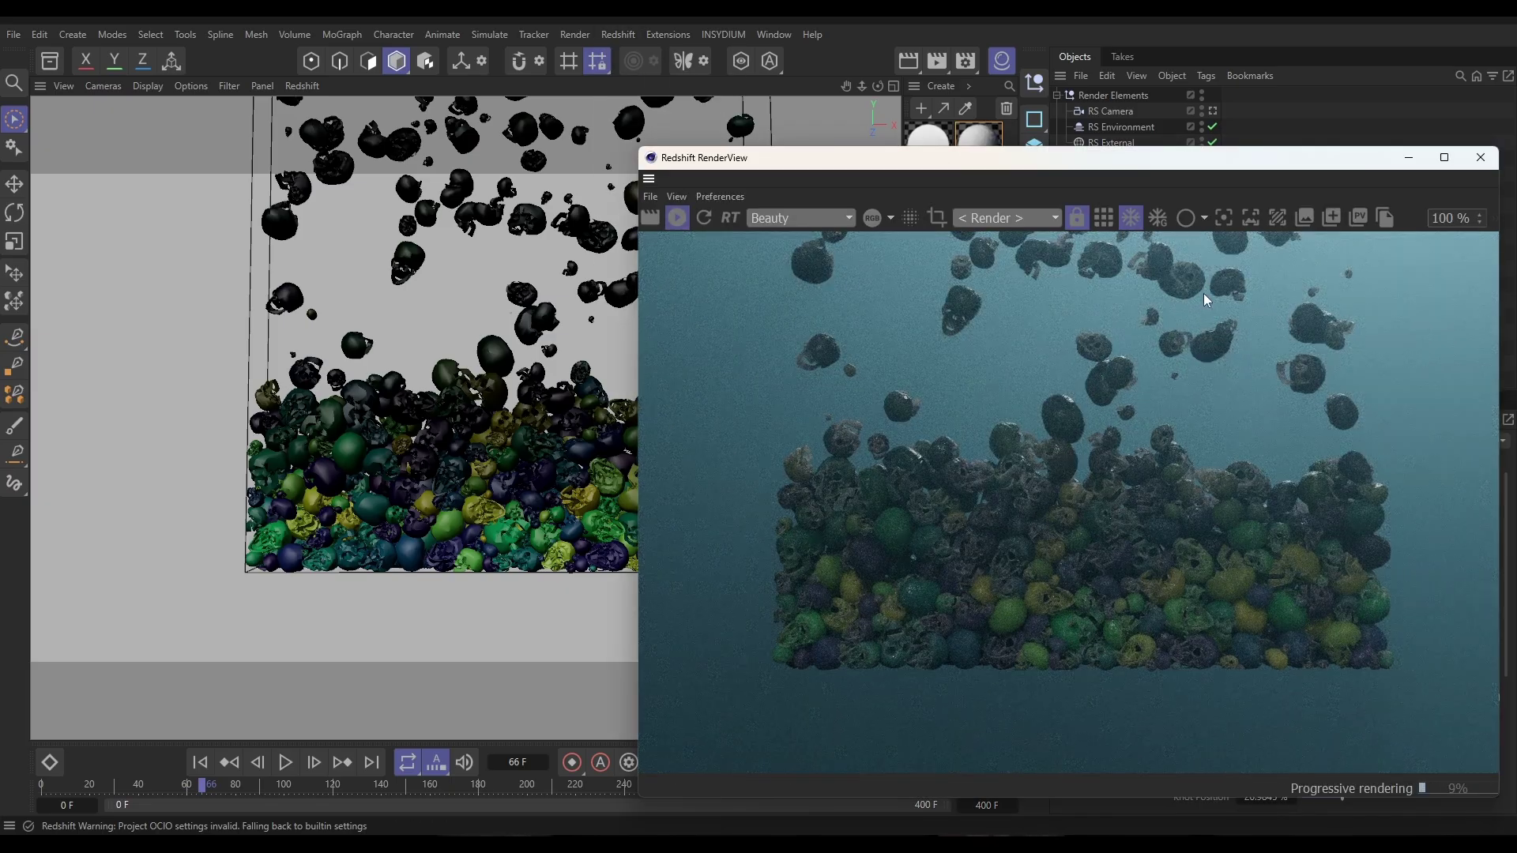
Play the particle simulation, inspect how the particles fill the box, and return to the first frame
click(286, 763)
click(285, 762)
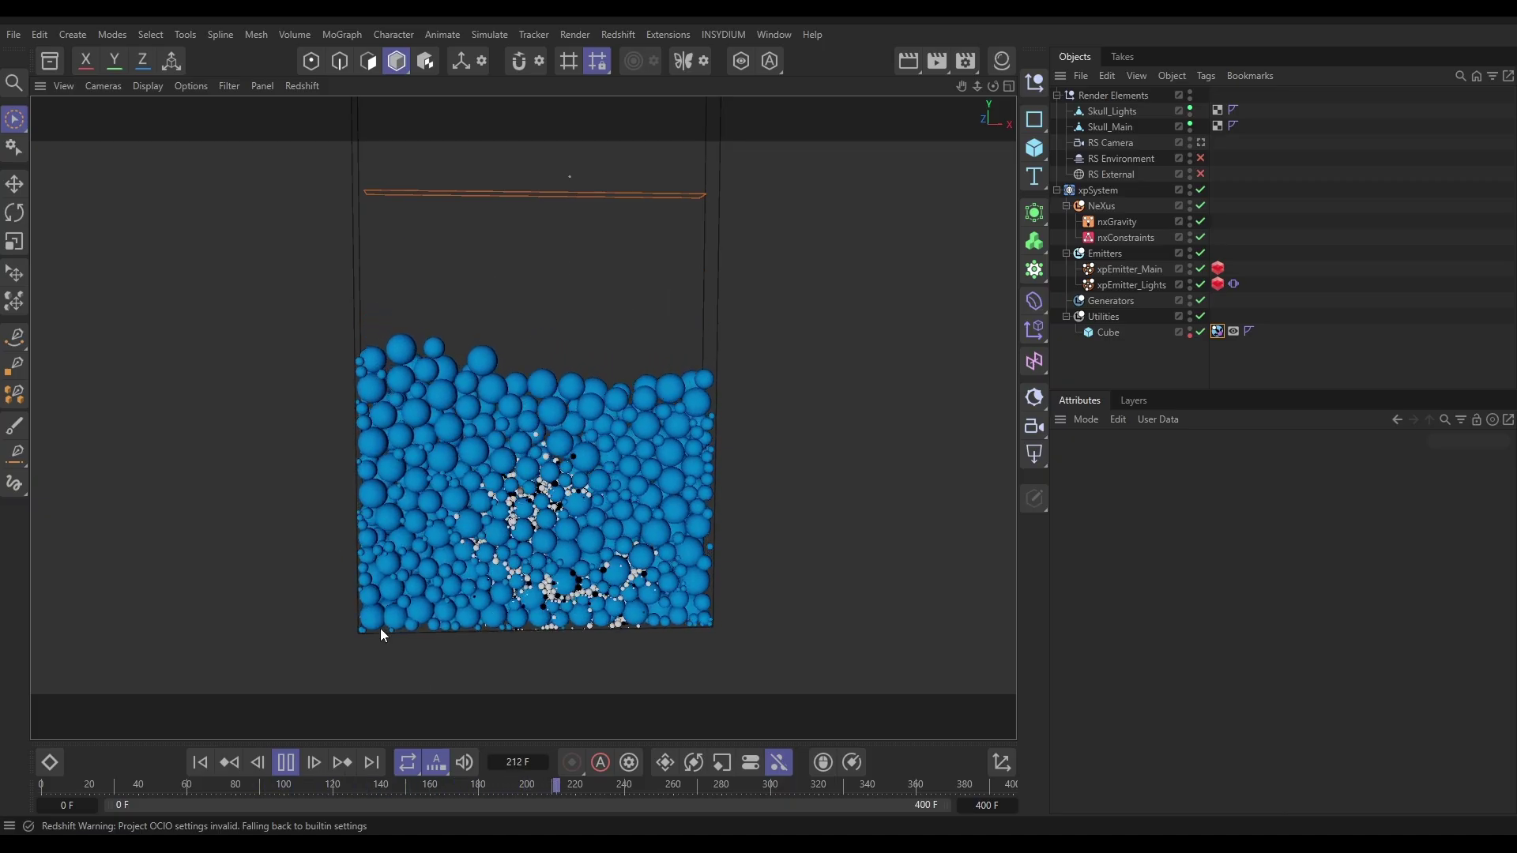
click(286, 761)
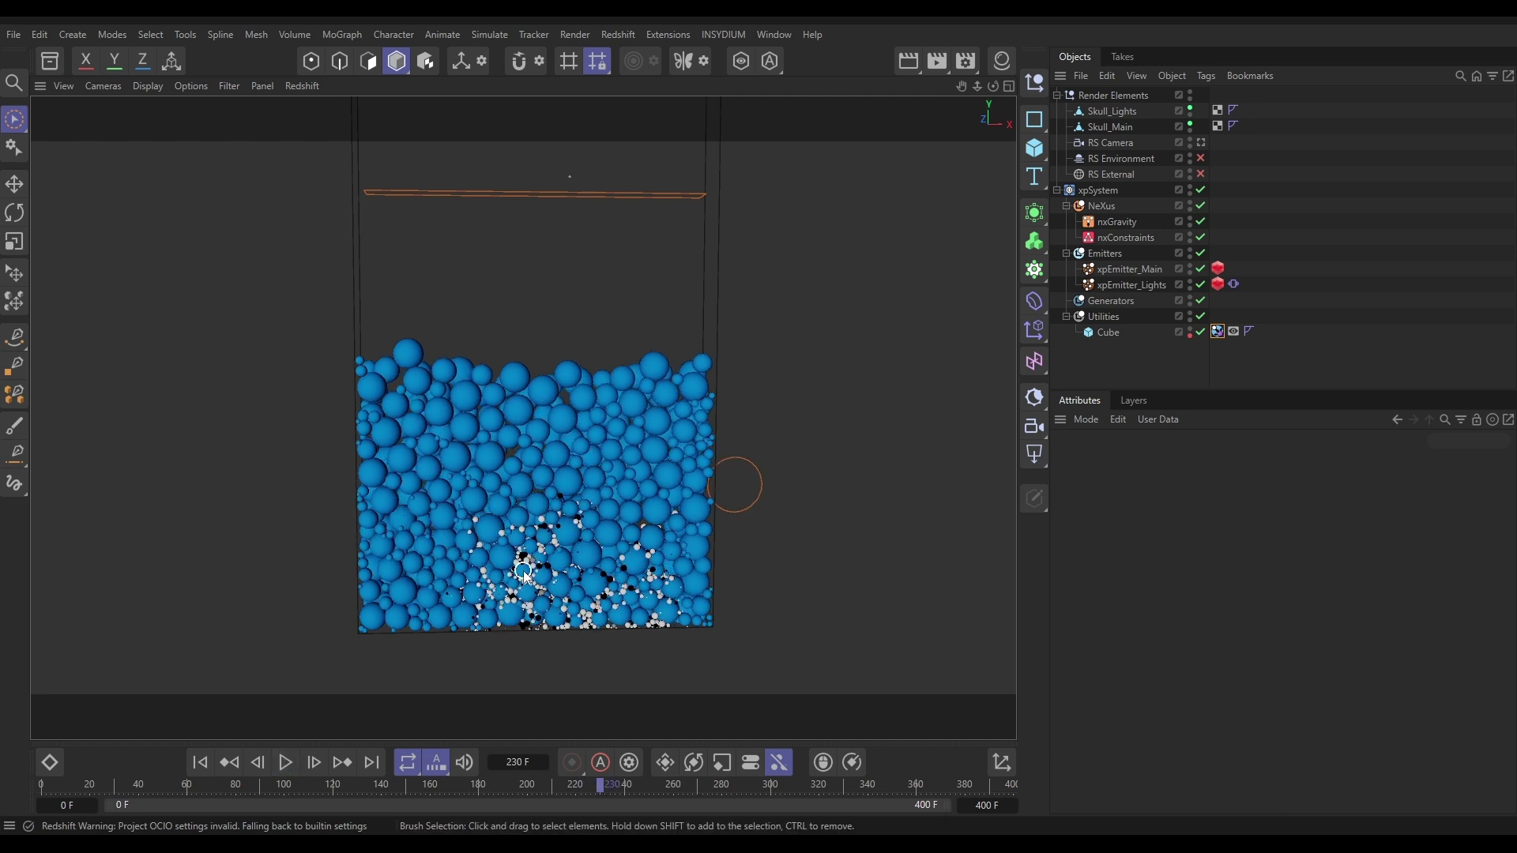
mouse_move(593, 472)
alt+mouse_down()
mouse_move(515, 477)
mouse_move(595, 476)
alt+mouse_up()
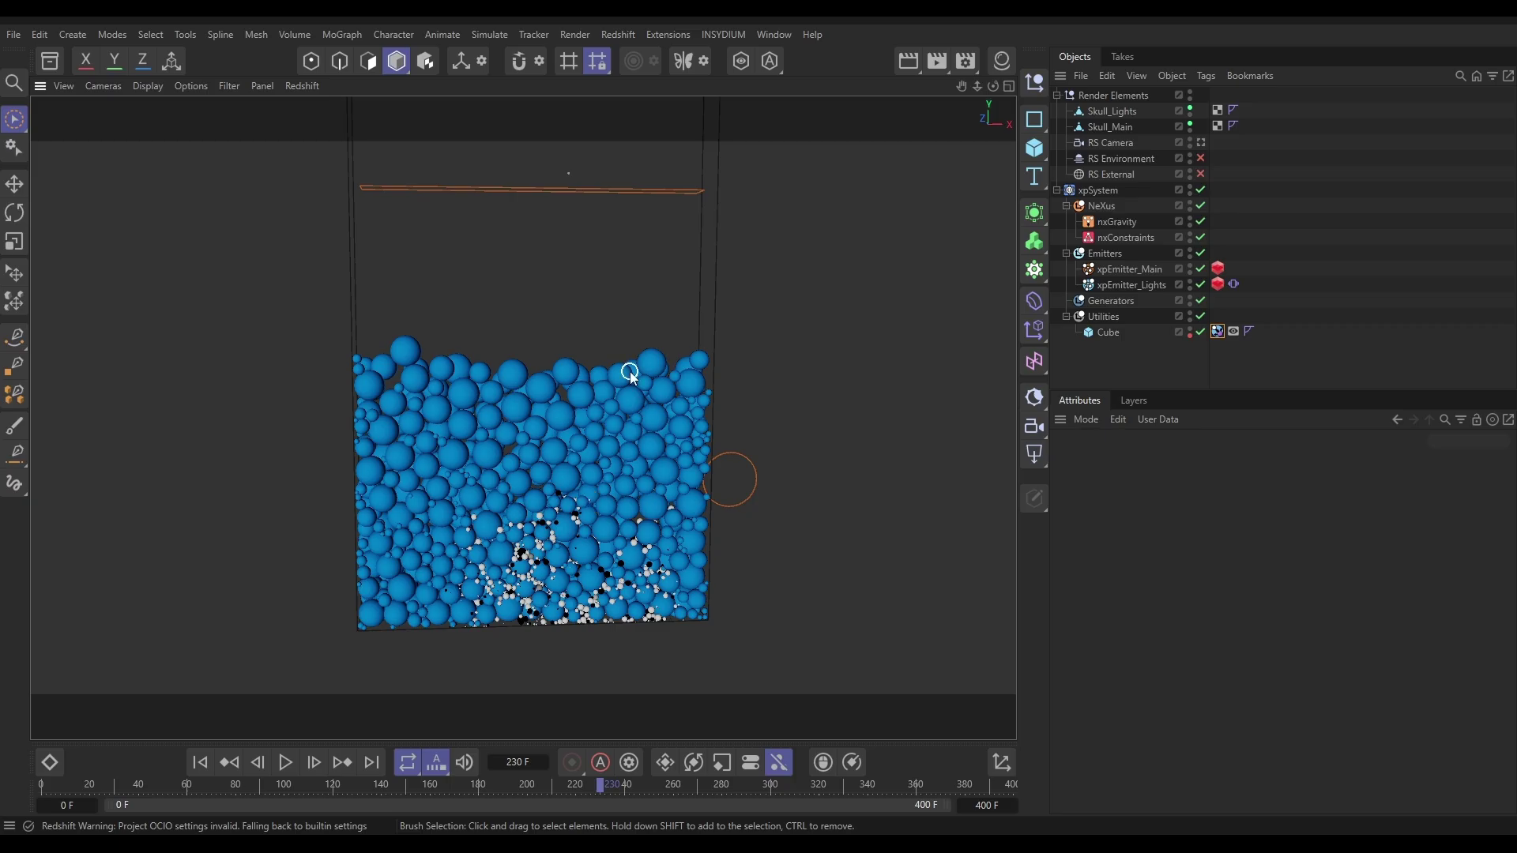
click(200, 762)
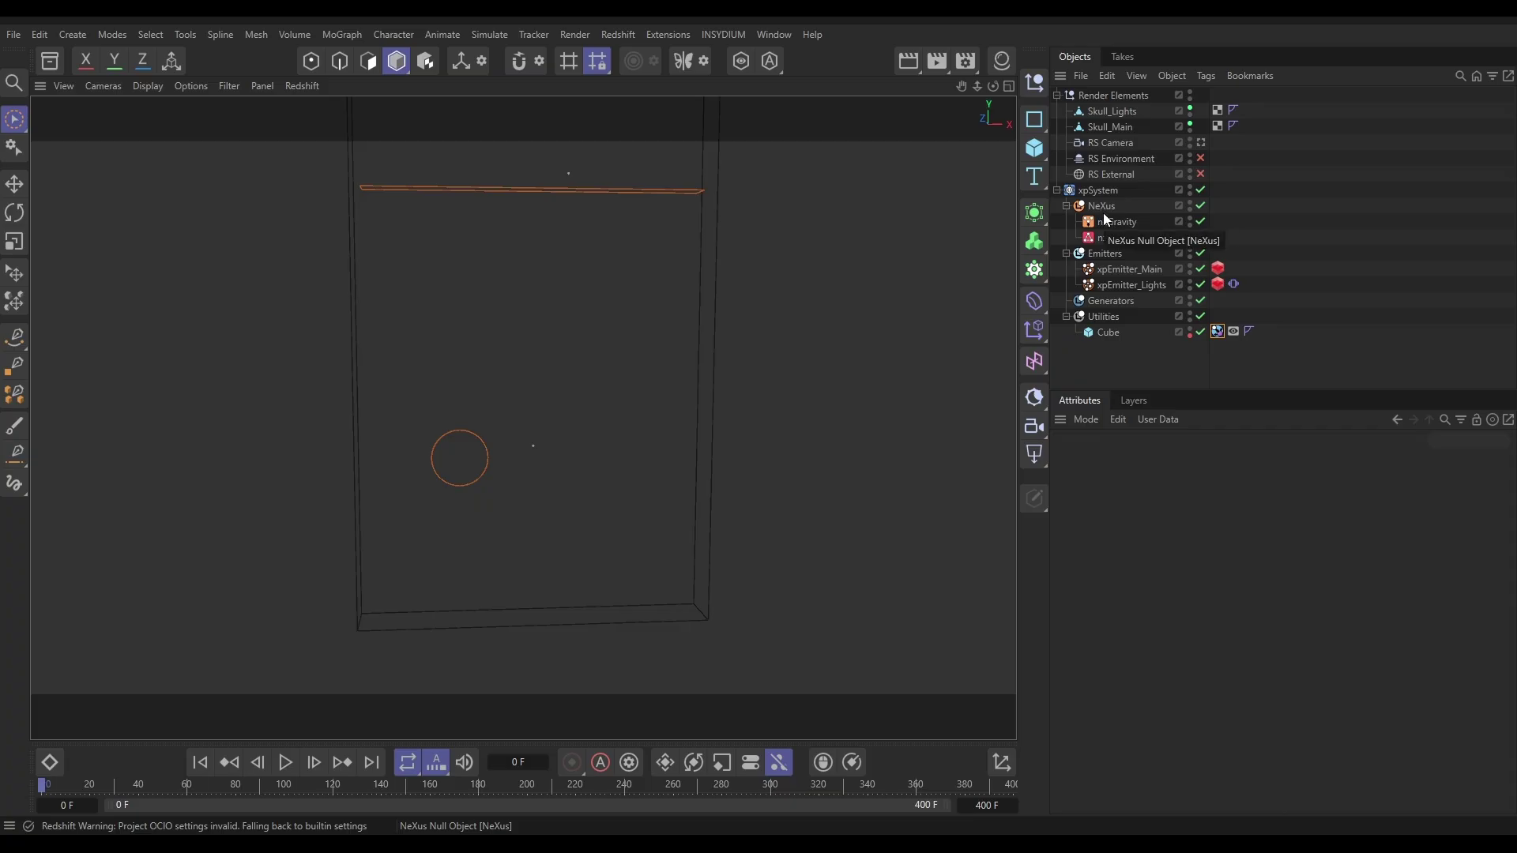
Disable the nxGravity and nxConstraints modifiers and turn off Enable Collisions in the Cube's xpCollider tag
click(1200, 222)
click(1201, 237)
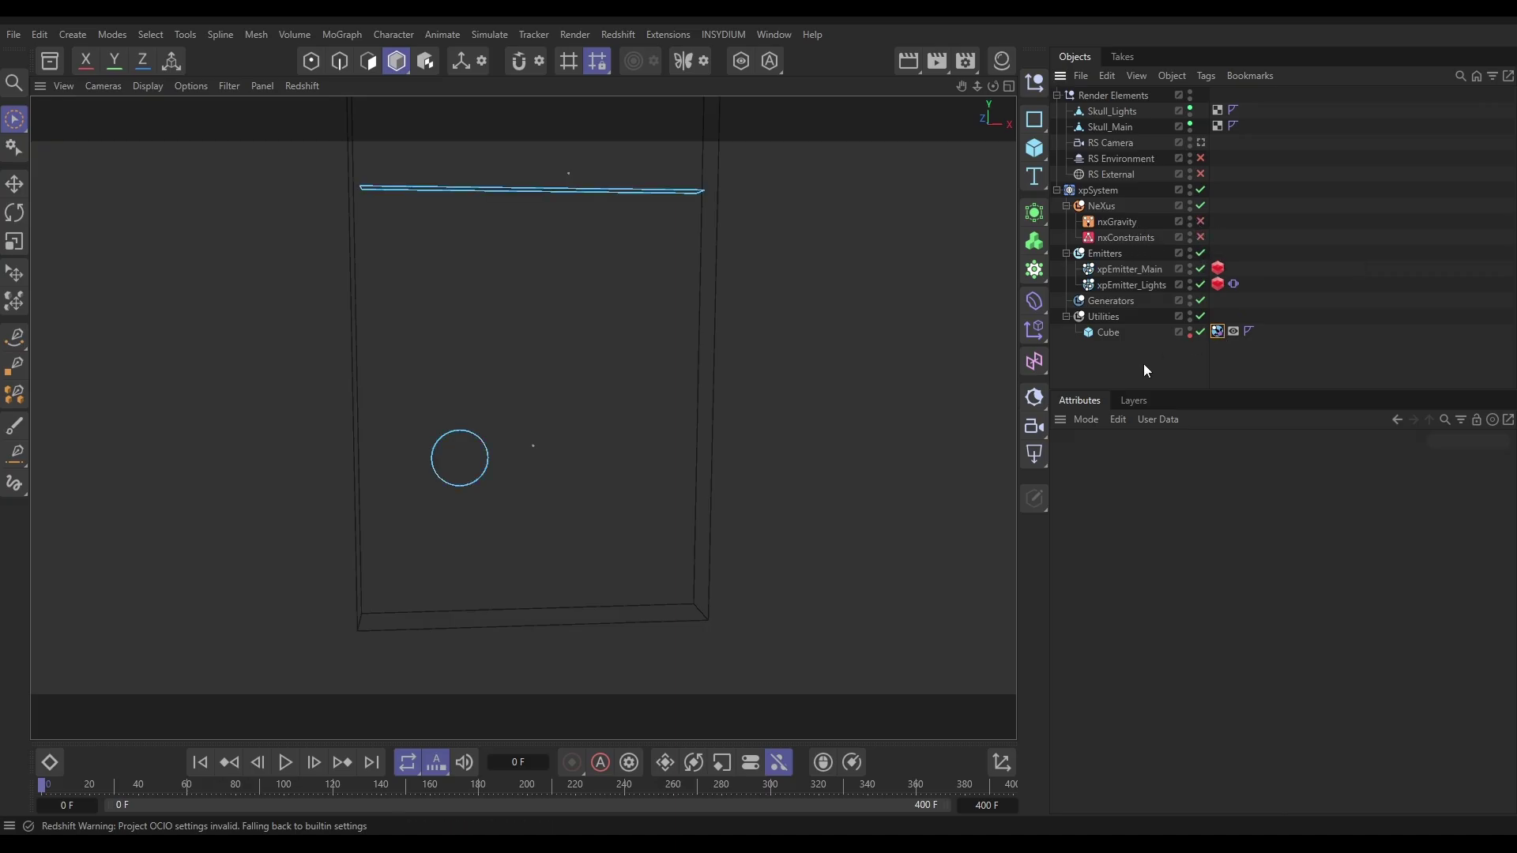
click(1106, 333)
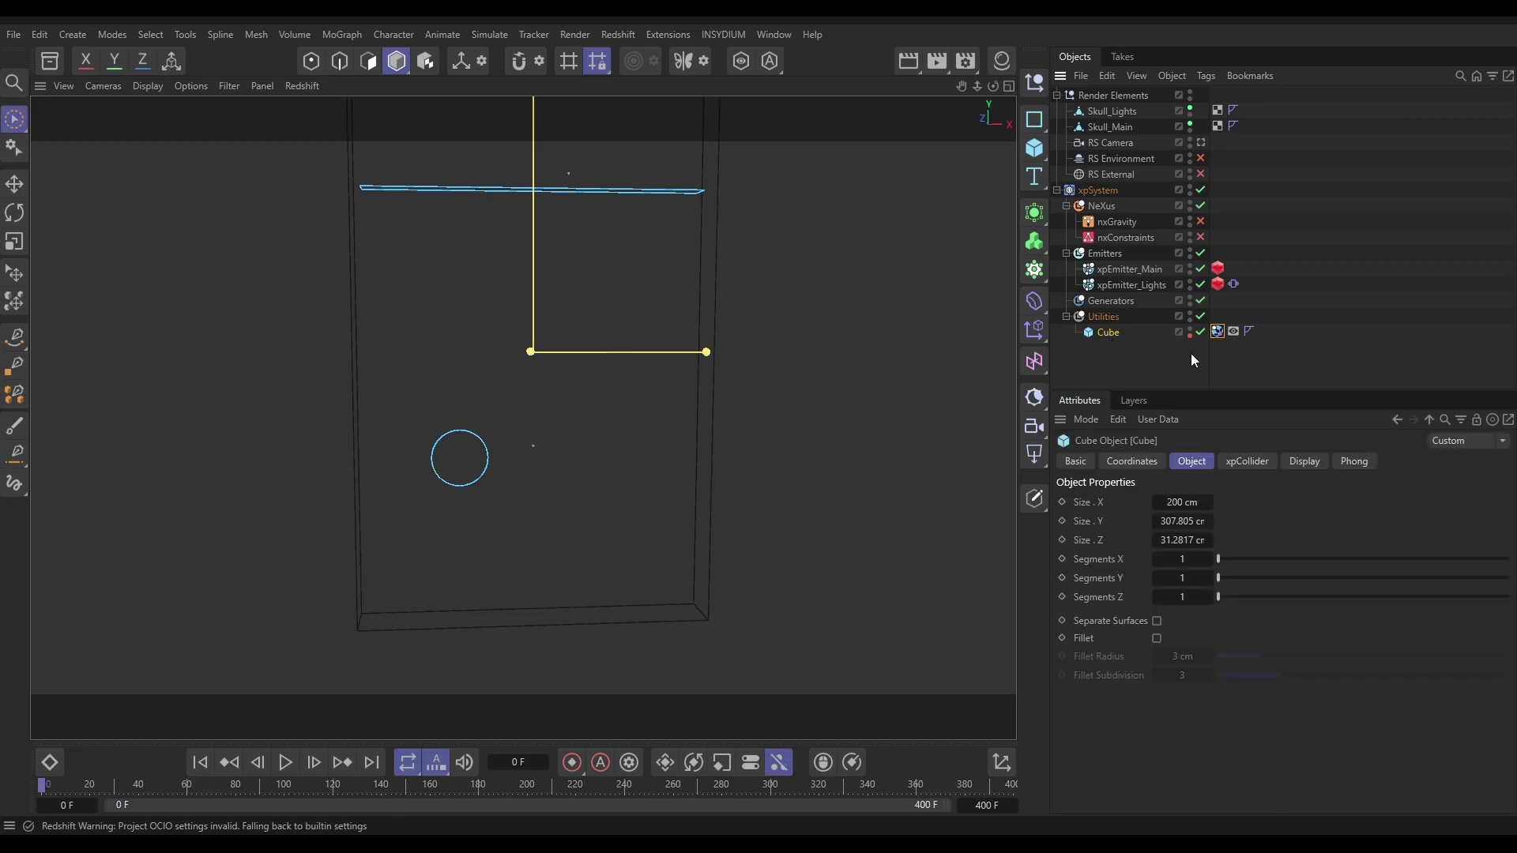
click(1217, 332)
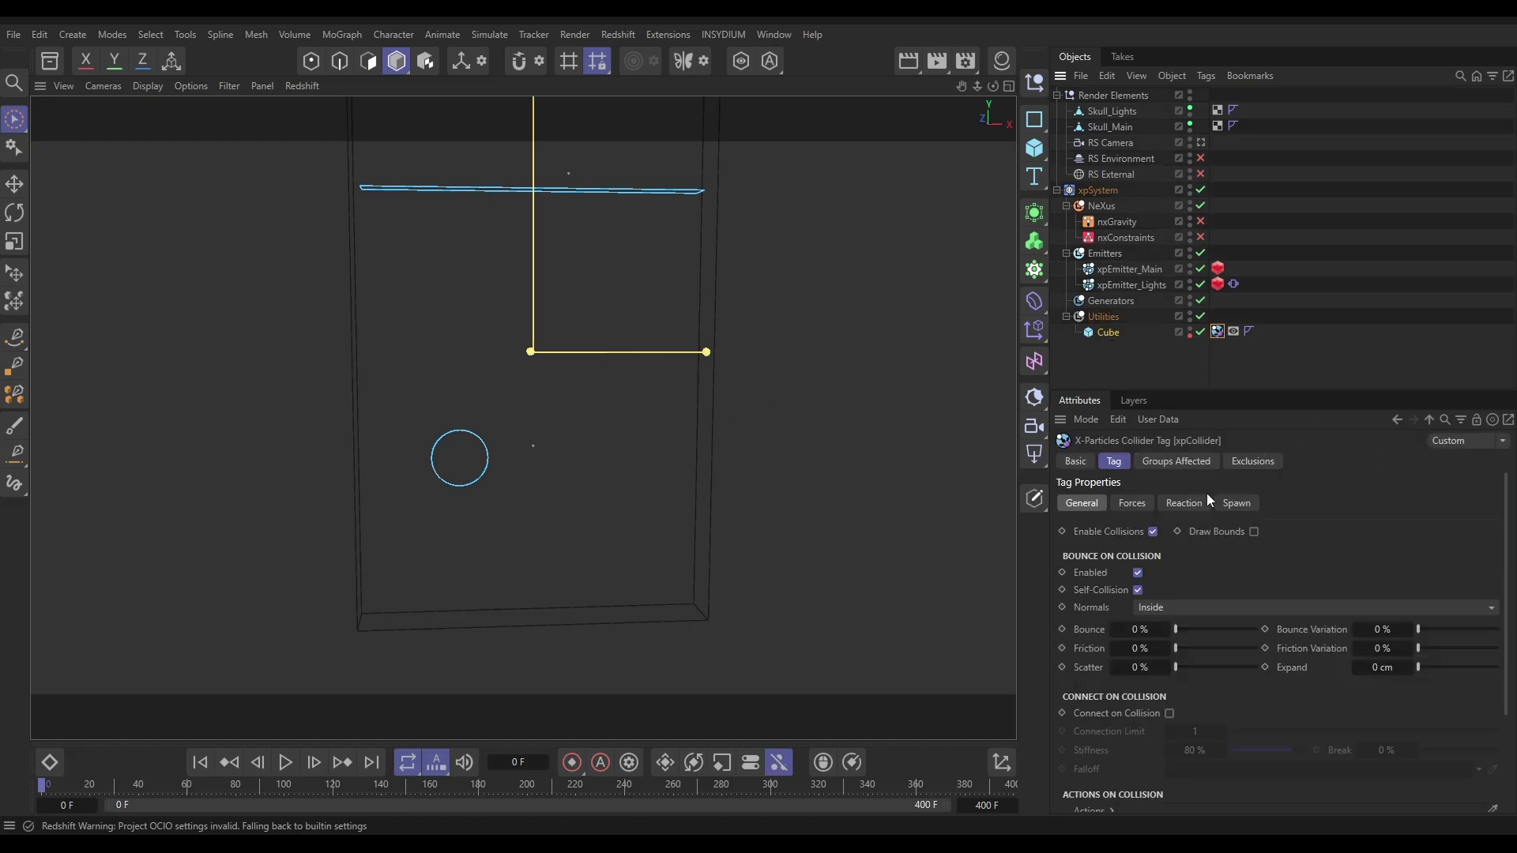
click(1154, 531)
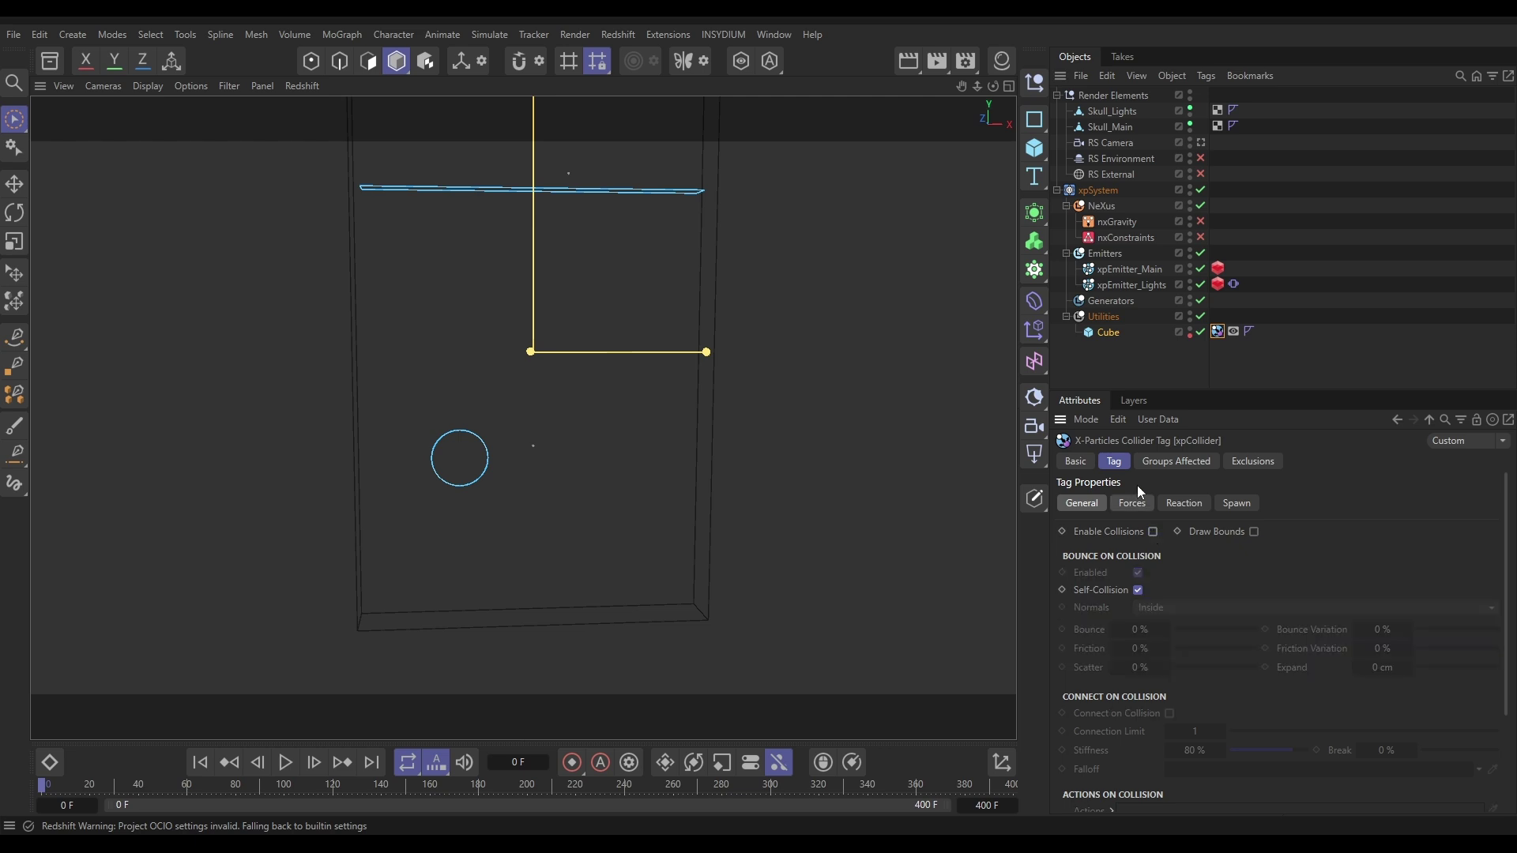
click(1104, 353)
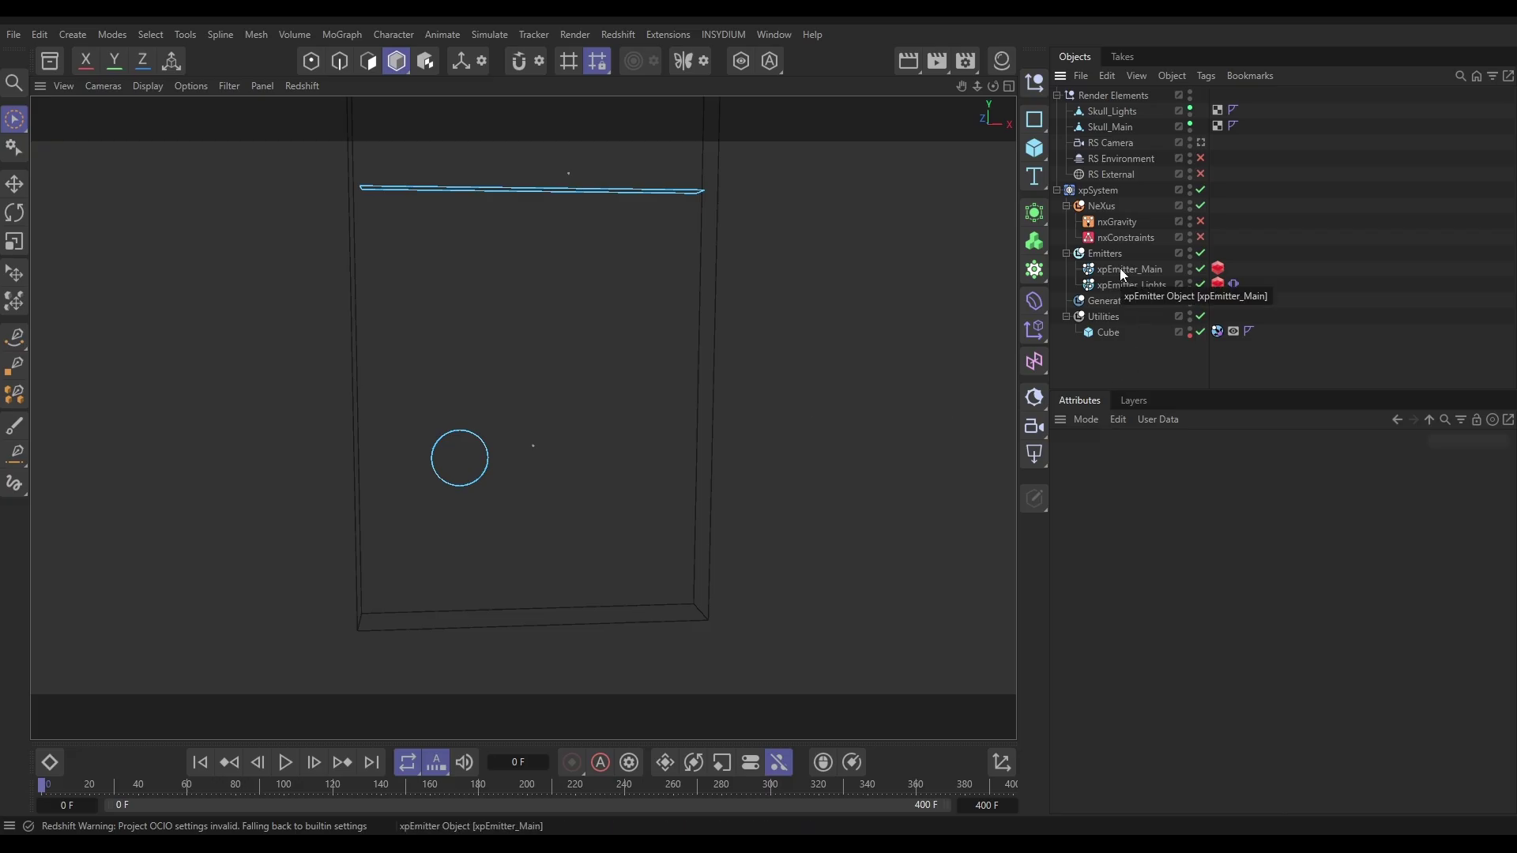
Add an xpGenerator to the Generators folder and assign xpEmitter_Main as its emitter
click(1095, 303)
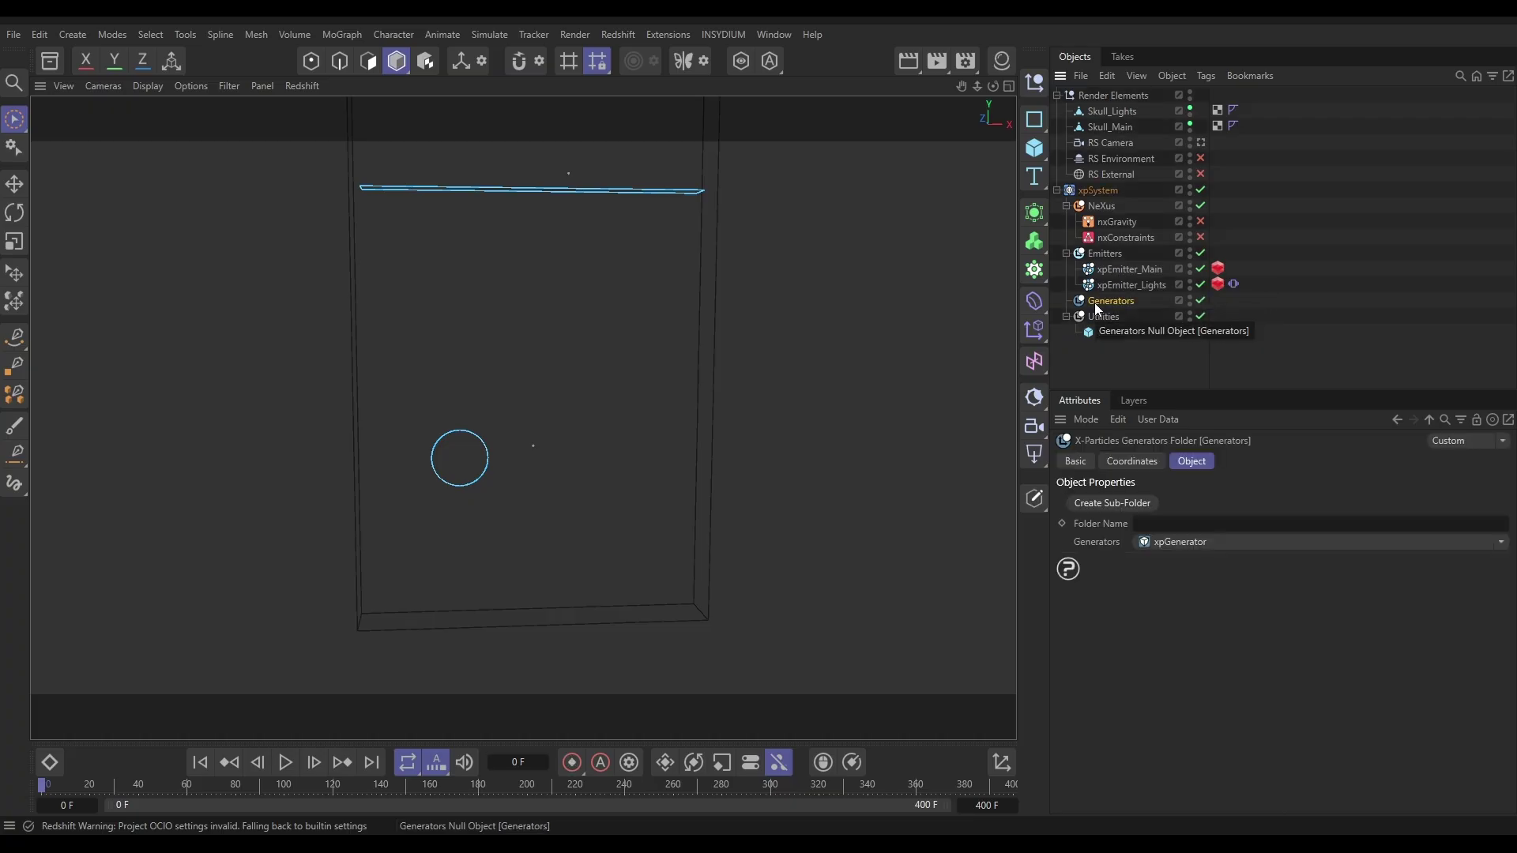
click(1496, 546)
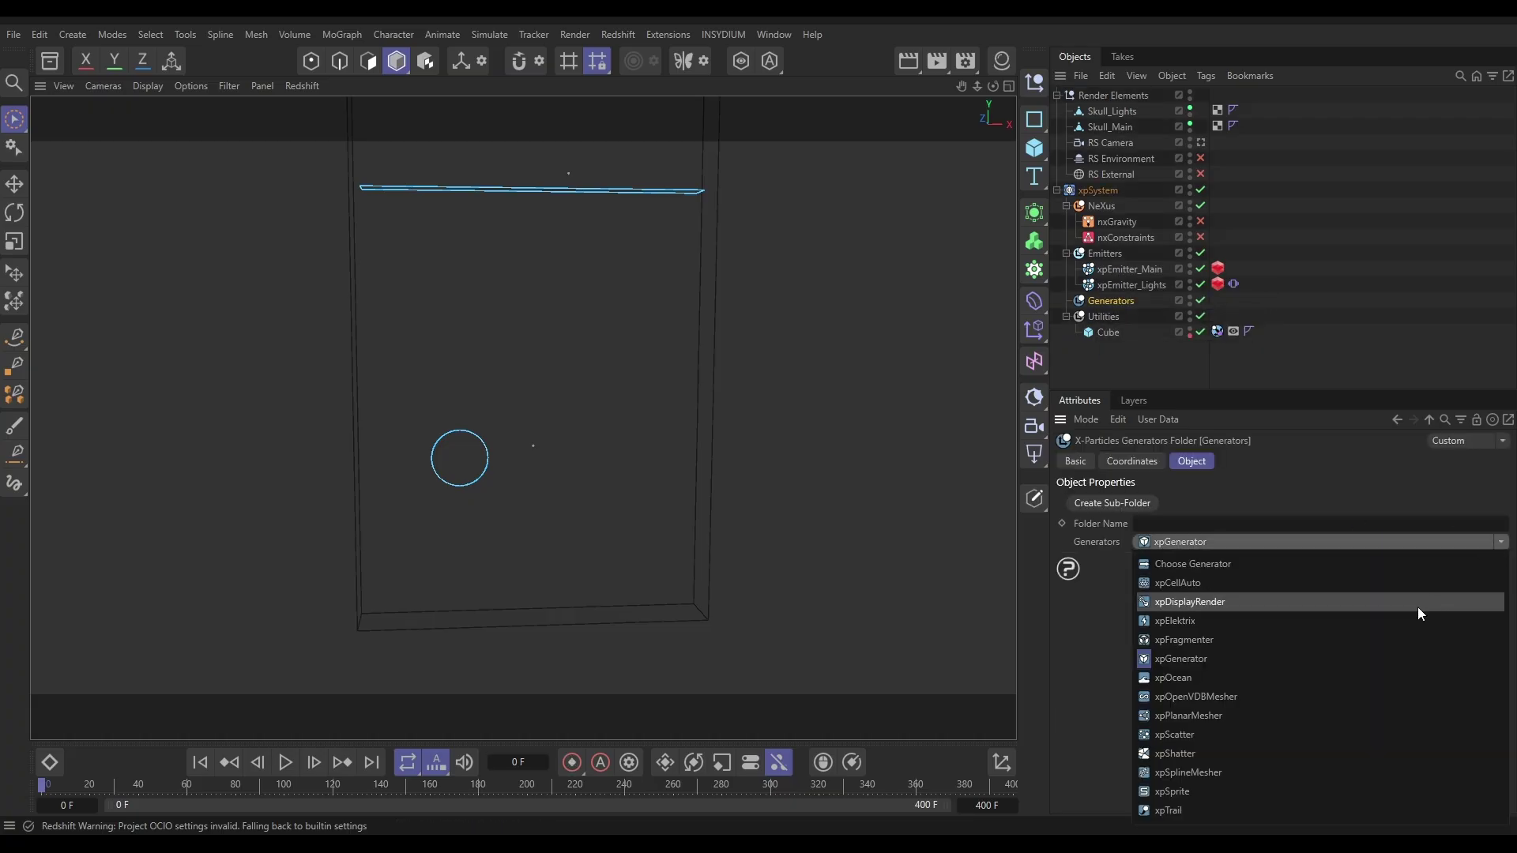
click(1382, 656)
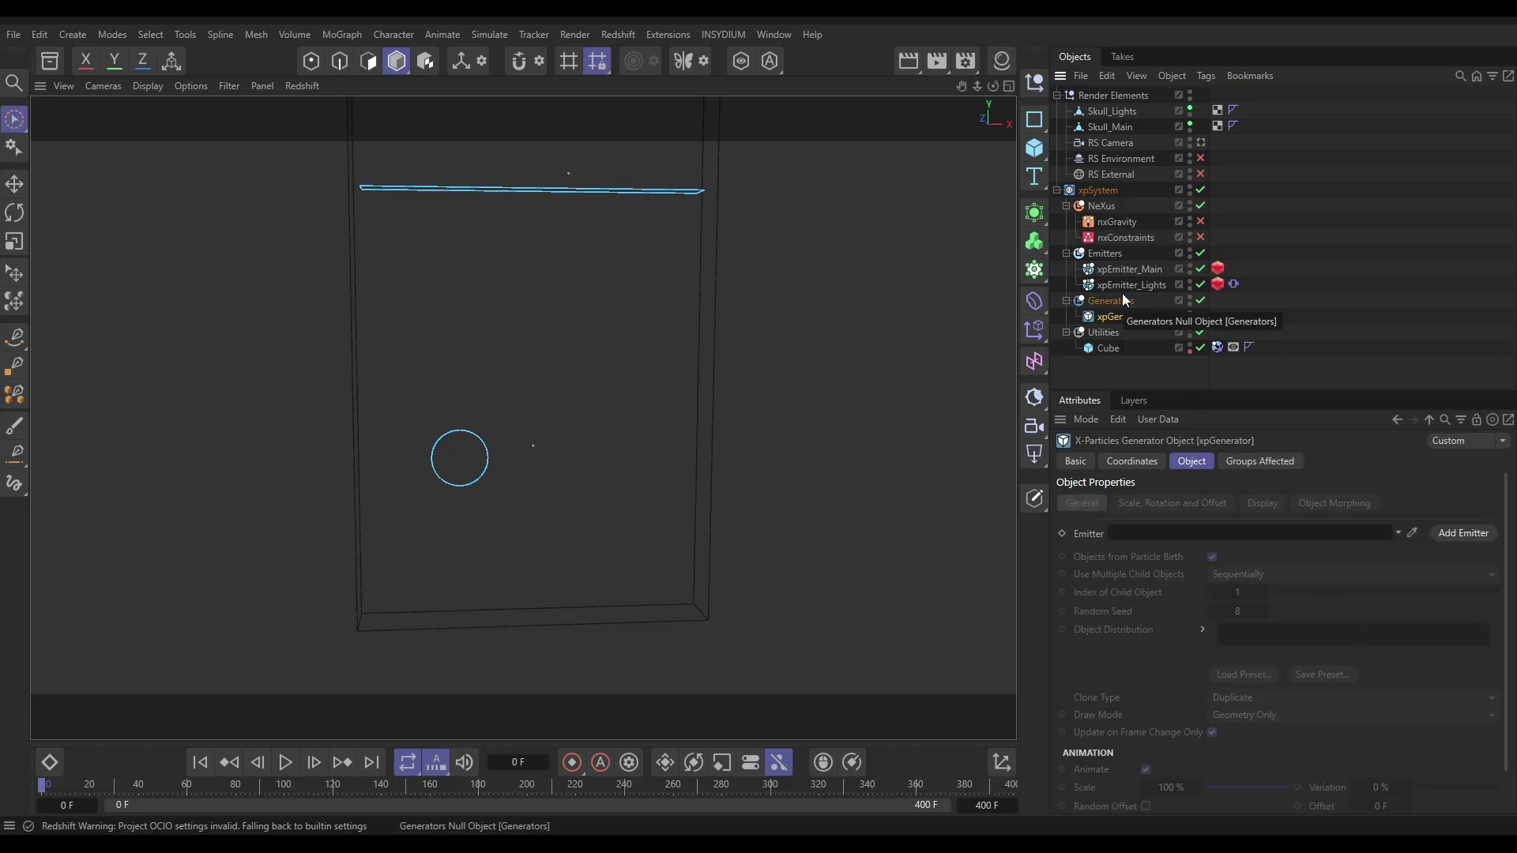
drag(1114, 269, 1173, 533)
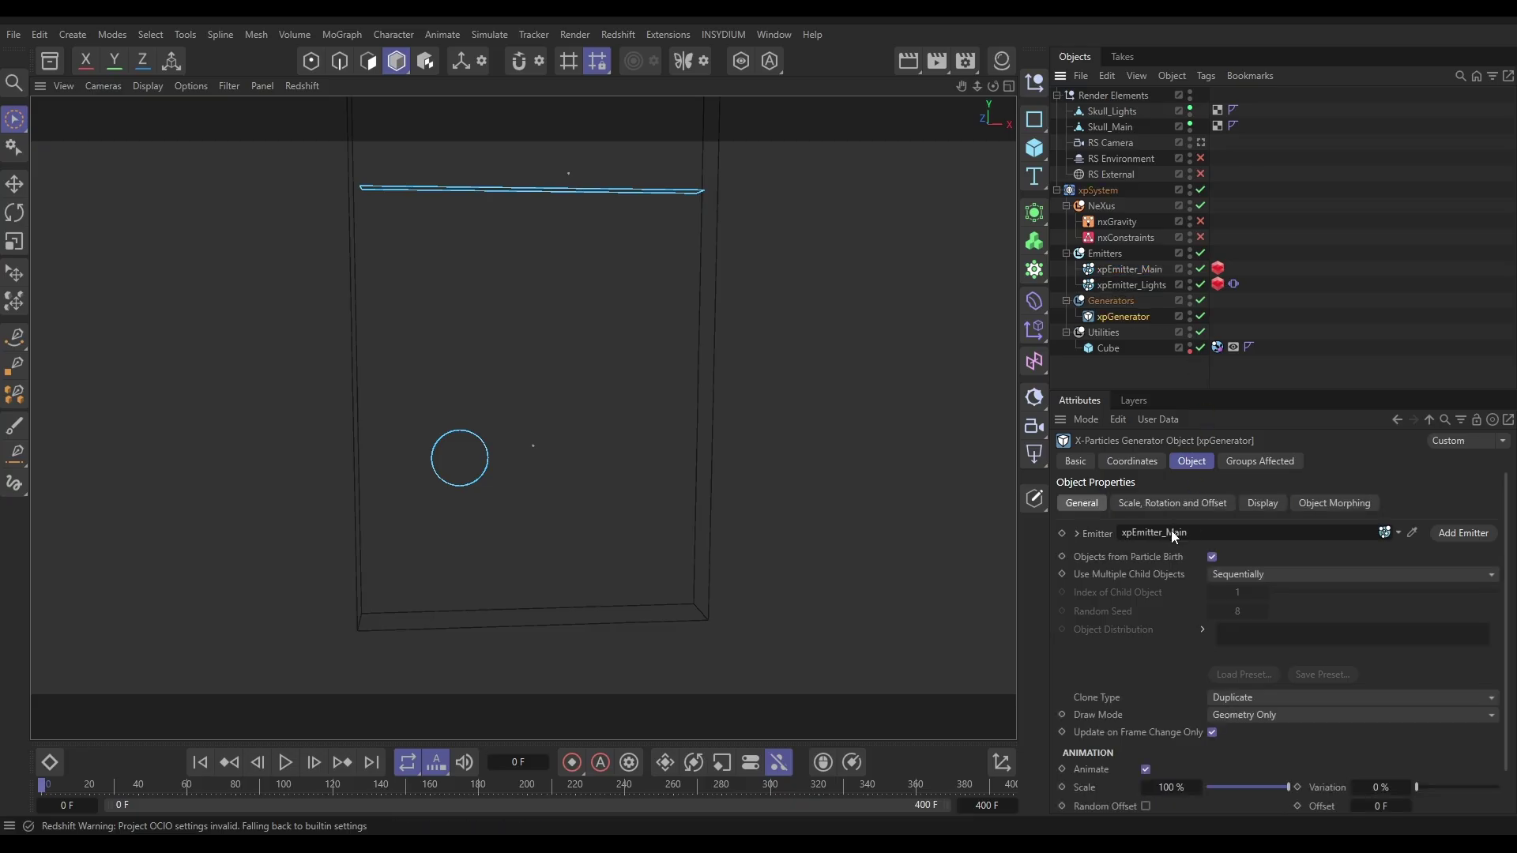
Rename the new generator as xpGenerator_Main
click(1075, 462)
click(1230, 615)
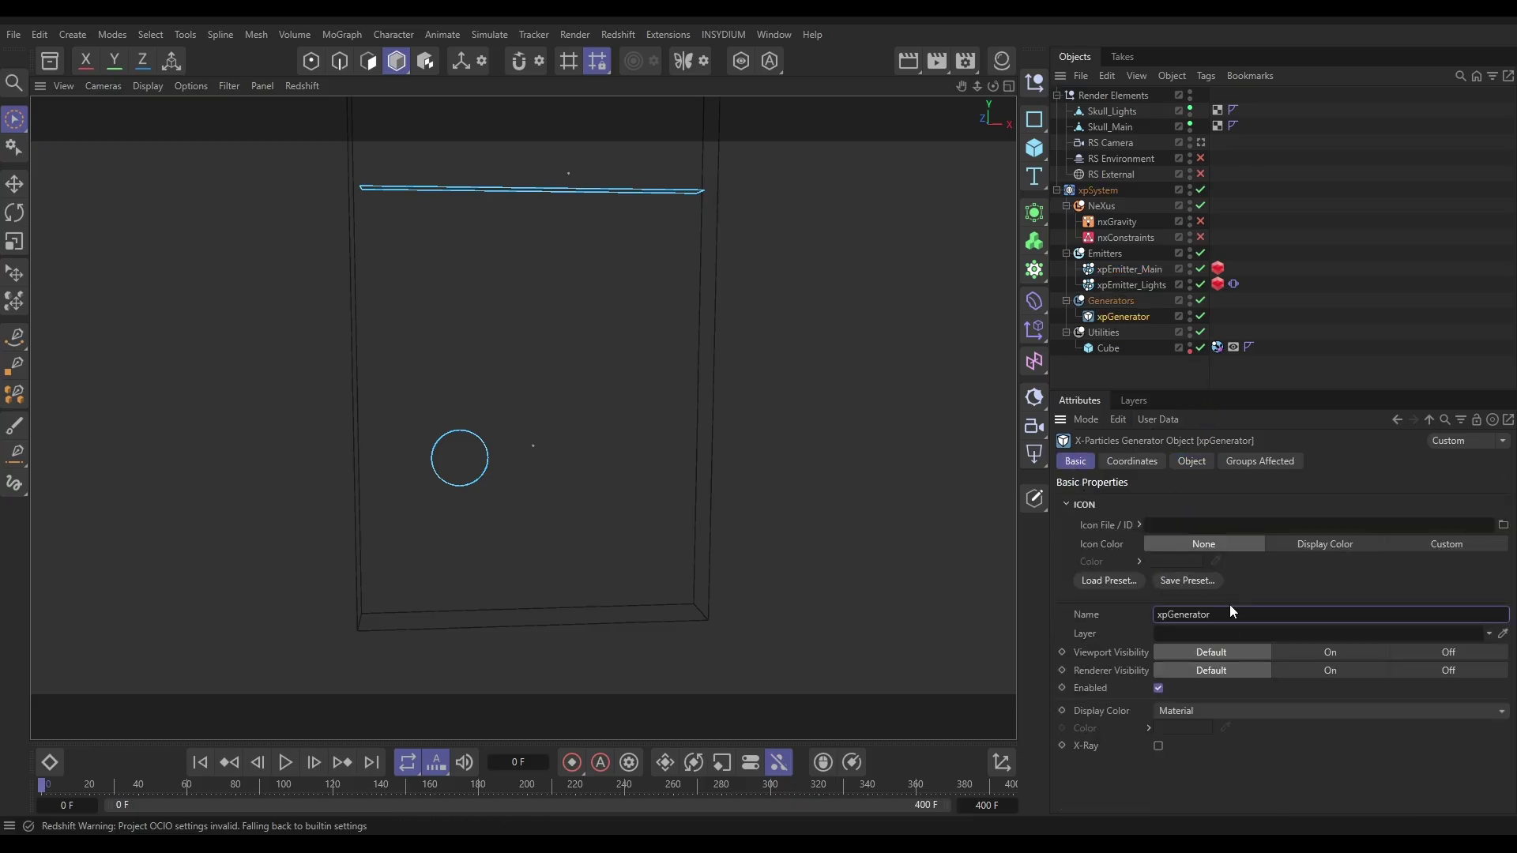
text(_Main)
key(Return)
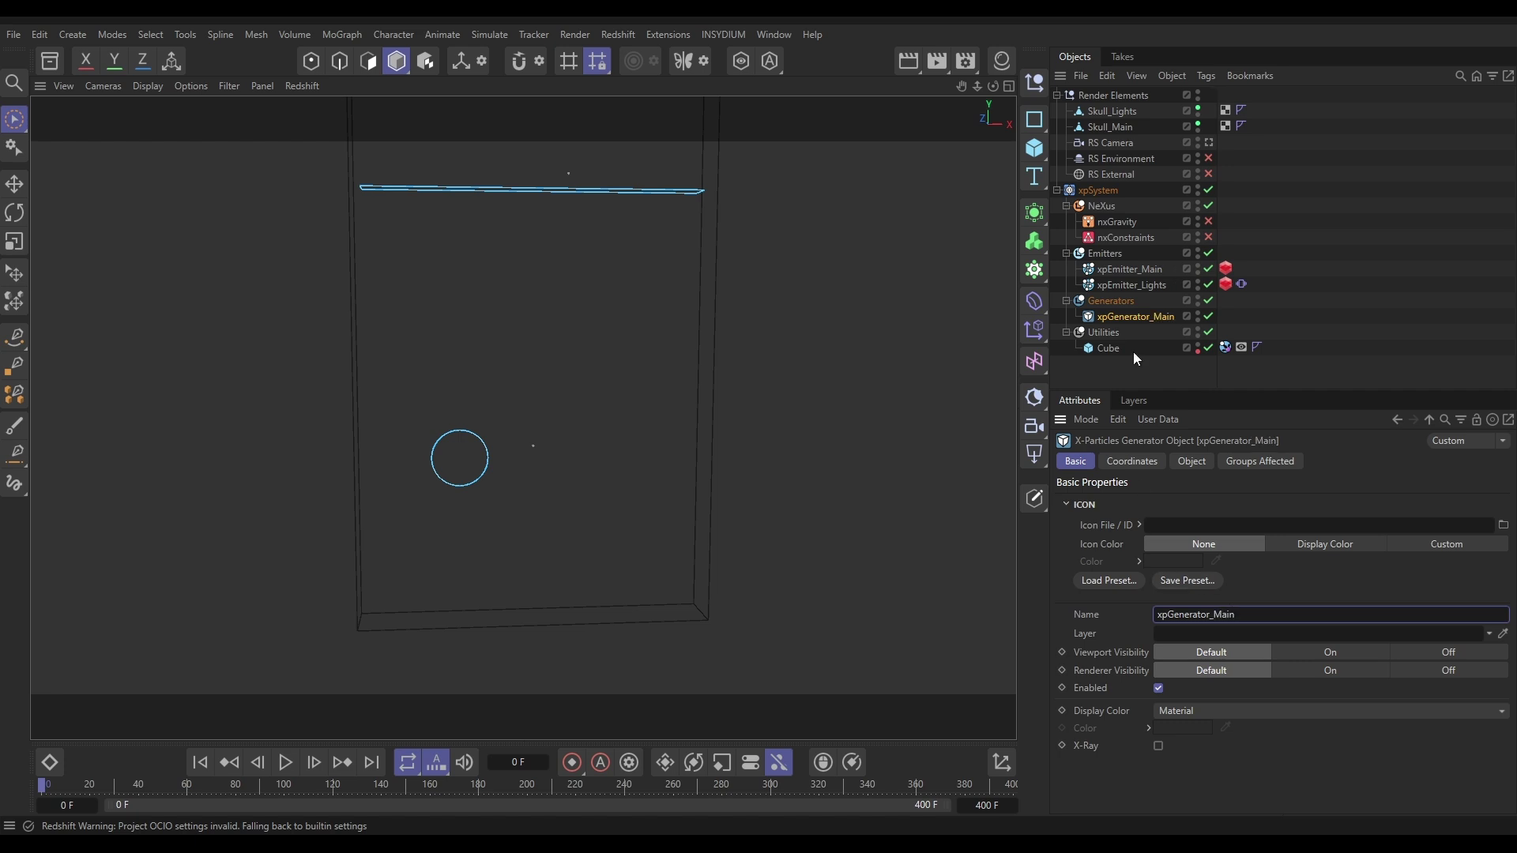
Make the Skull_Main object a child of xpGenerator_Main
click(1111, 320)
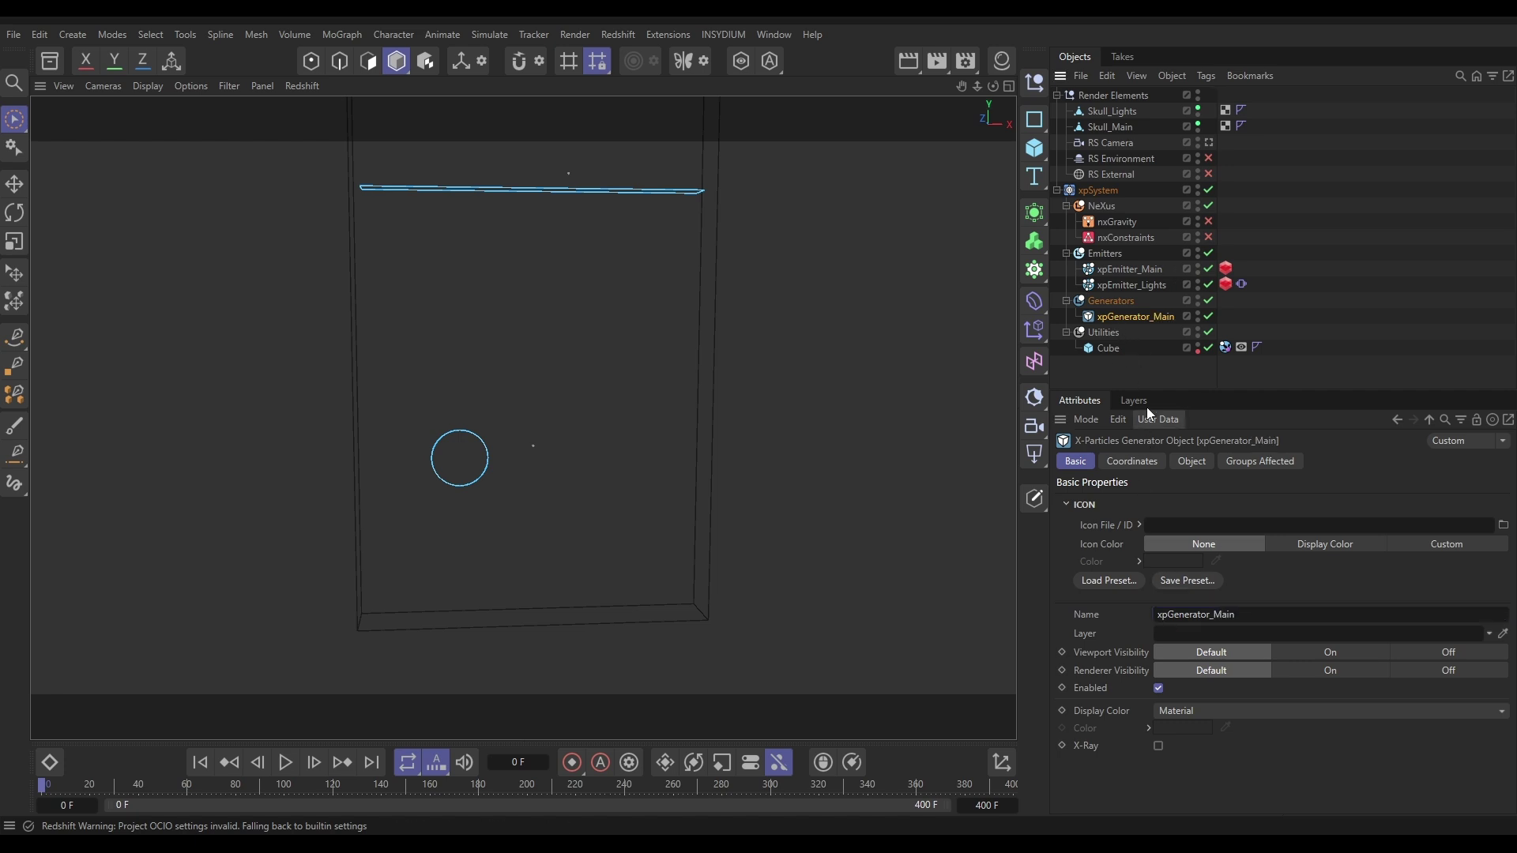
click(1189, 466)
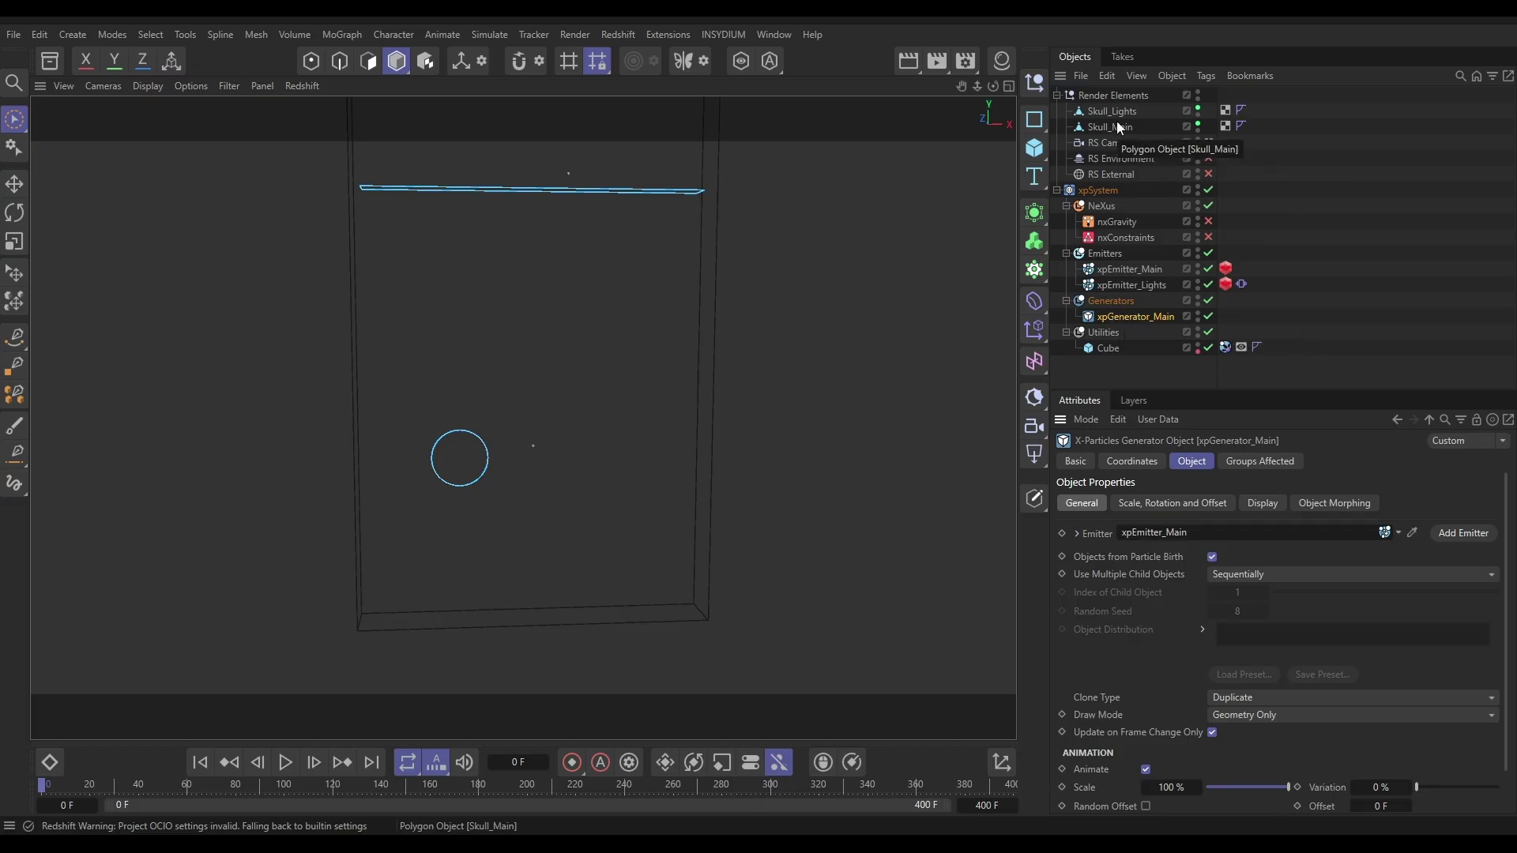
drag(1113, 129, 1147, 318)
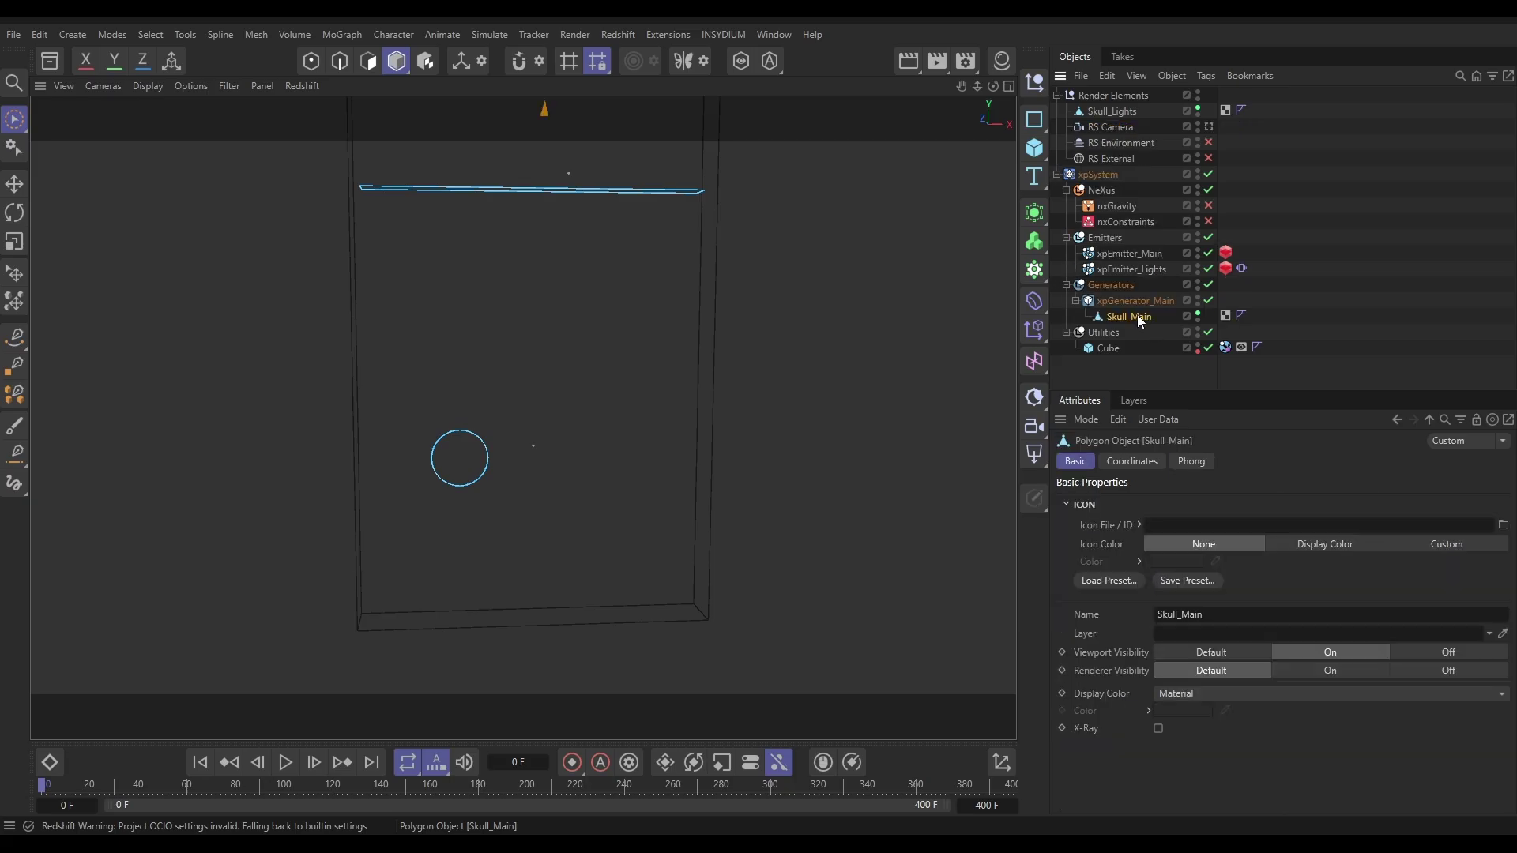
Play the simulation from the start and examine the generated skulls up close as they fall through the box
click(289, 768)
click(288, 763)
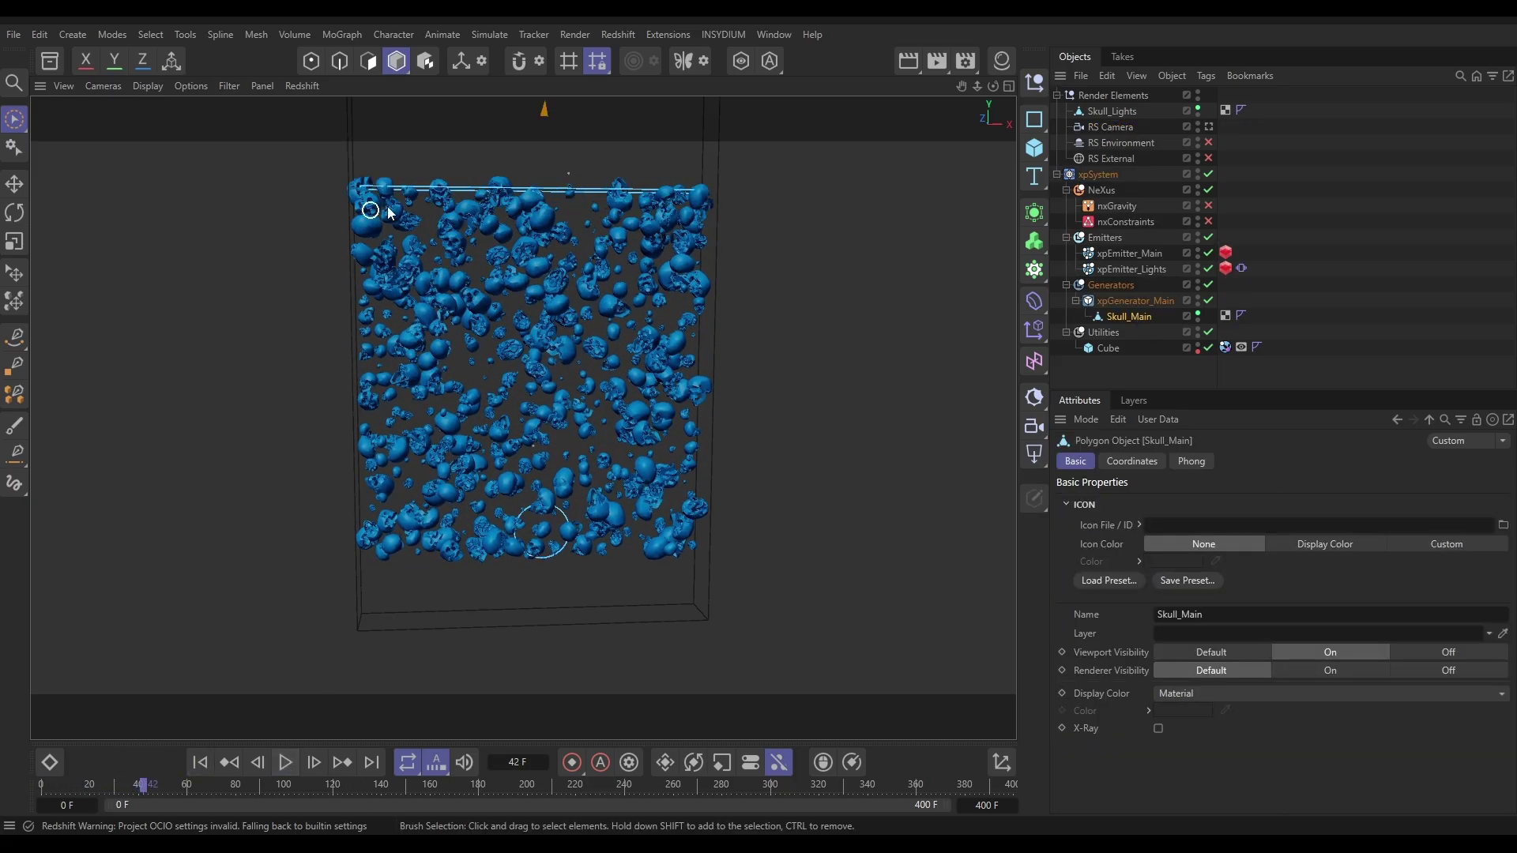
alt+right_drag(591, 474, 734, 457)
alt+drag(735, 456, 595, 392)
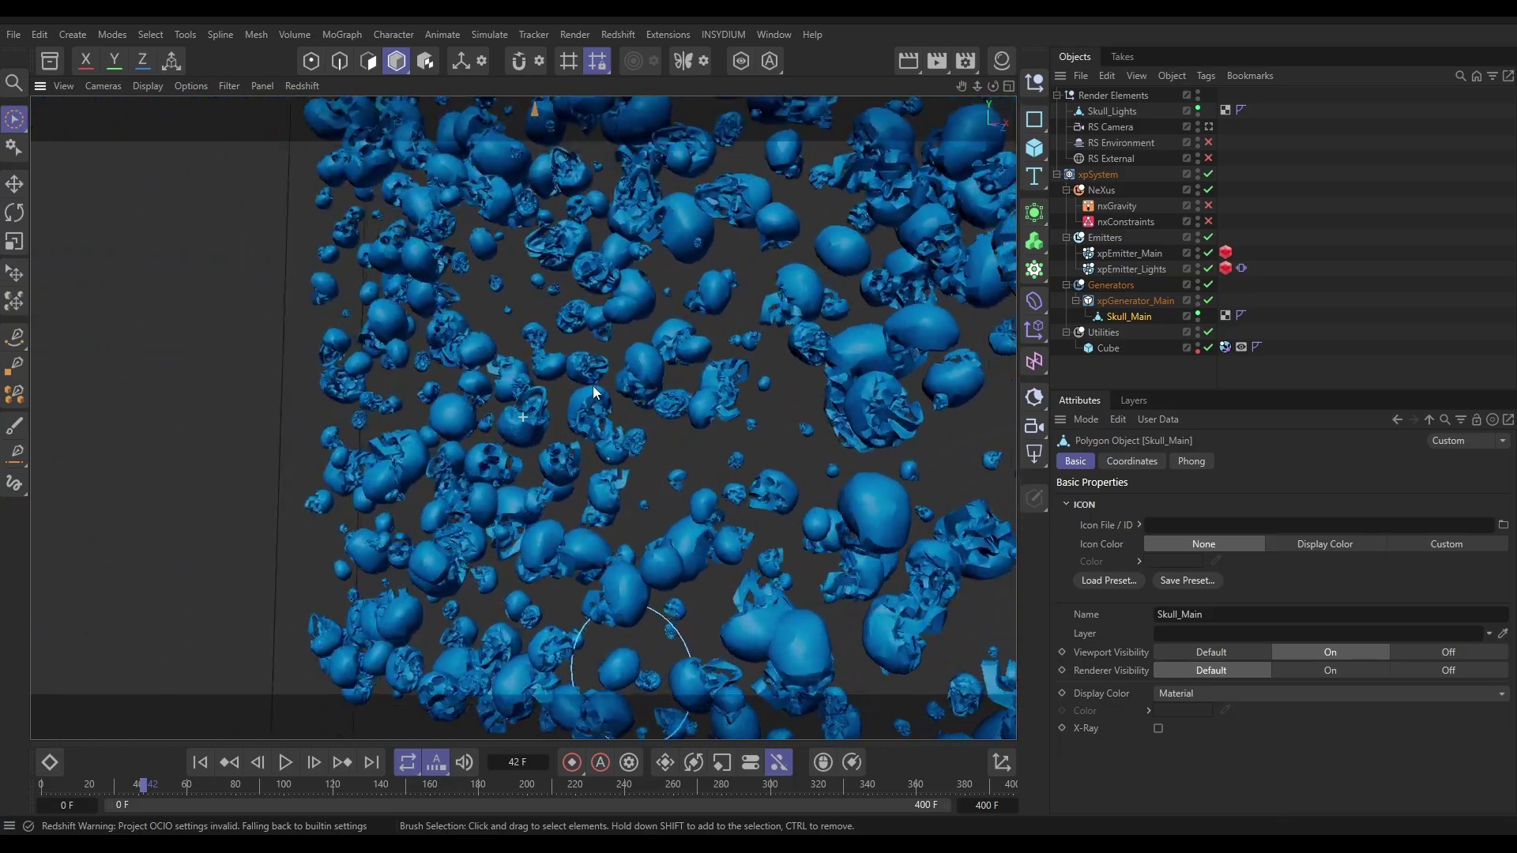
alt+right_drag(592, 386, 546, 438)
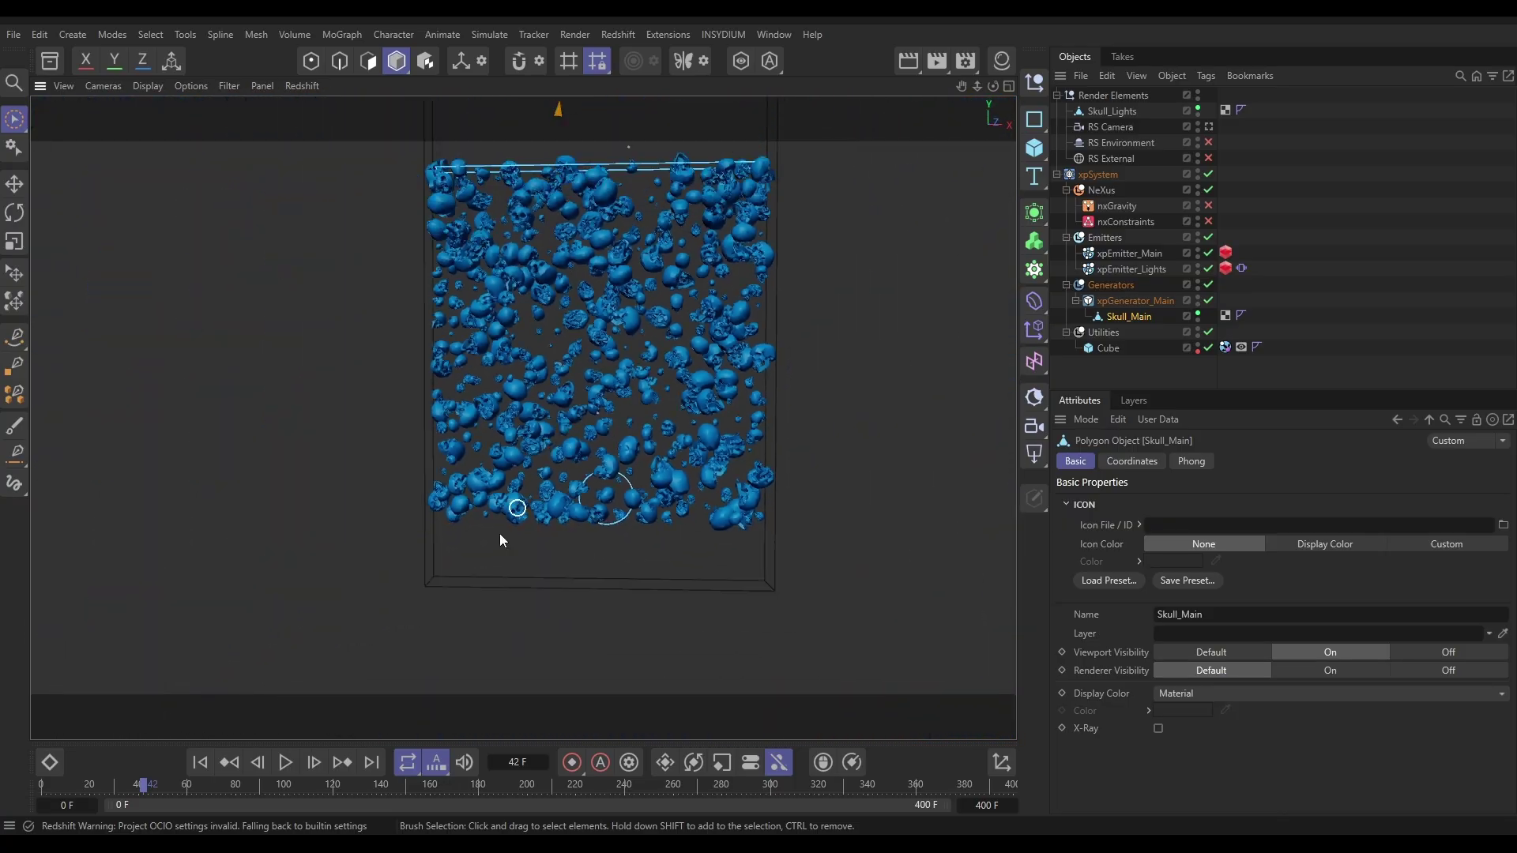
click(286, 763)
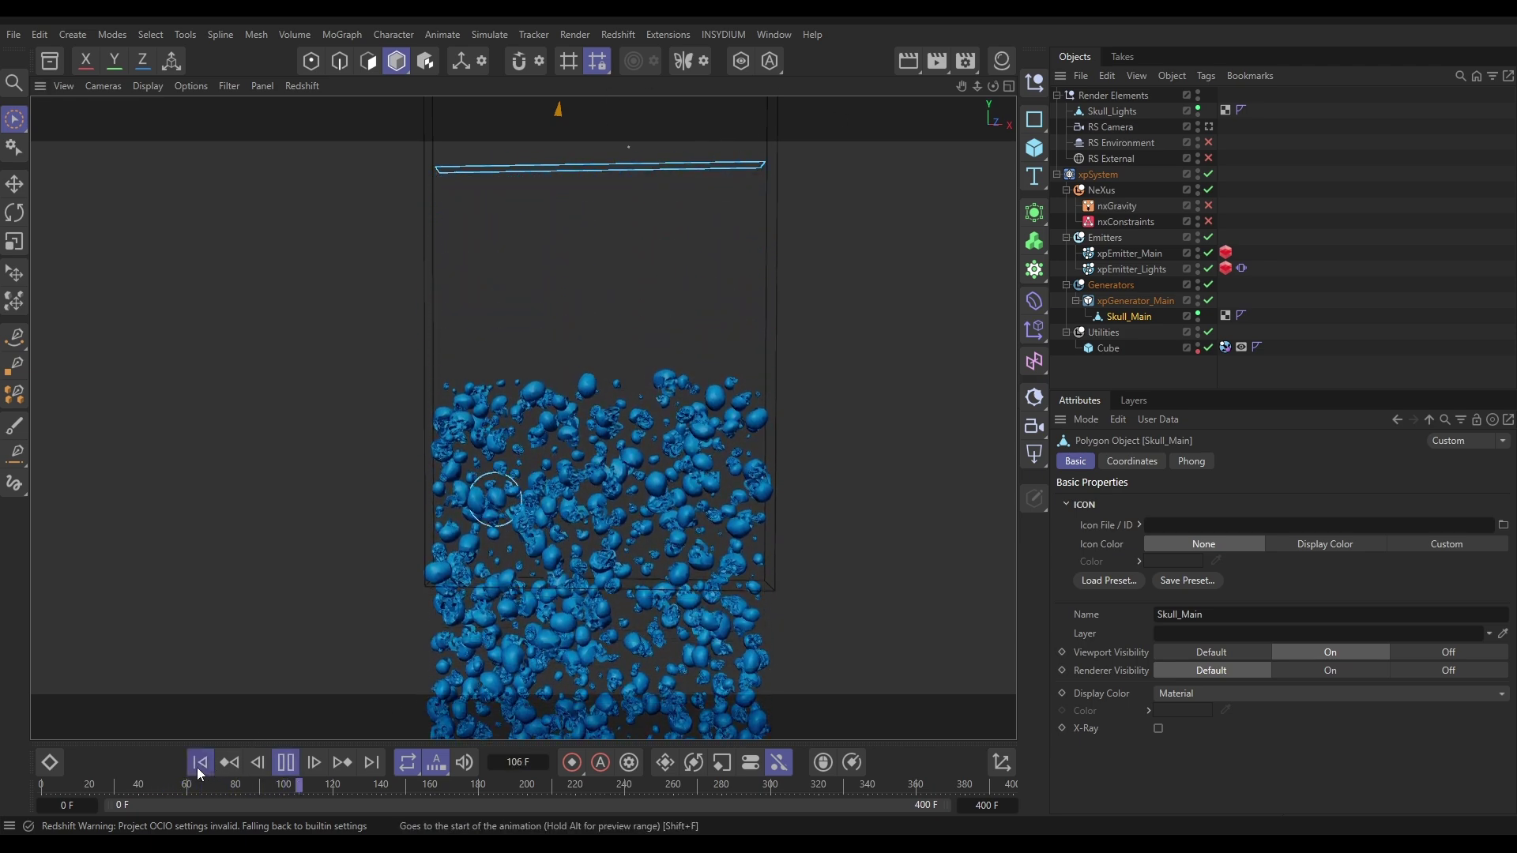
click(230, 763)
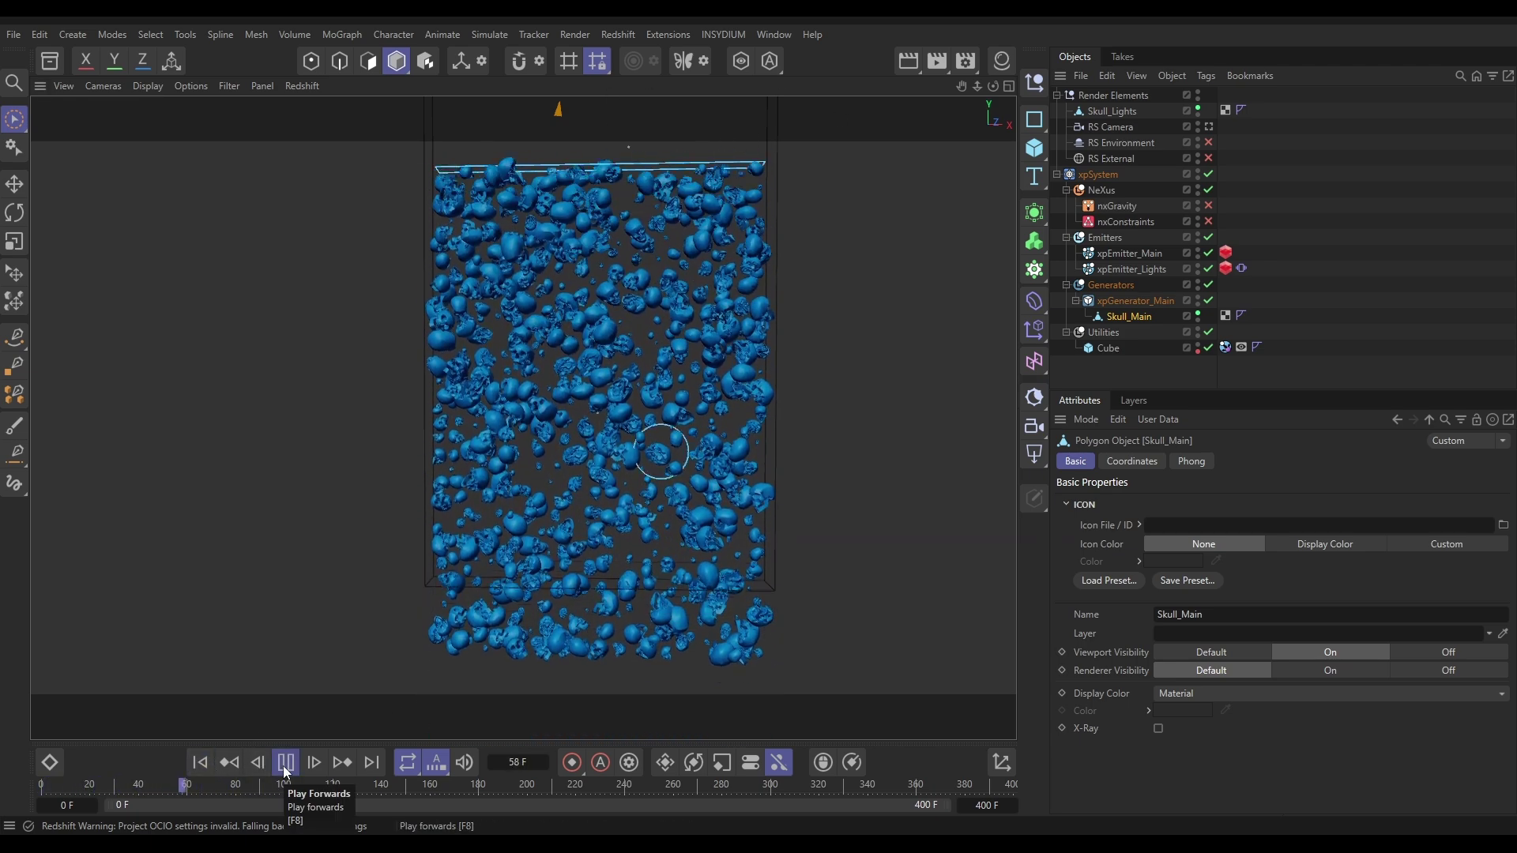
click(286, 763)
alt+drag(485, 504, 498, 508)
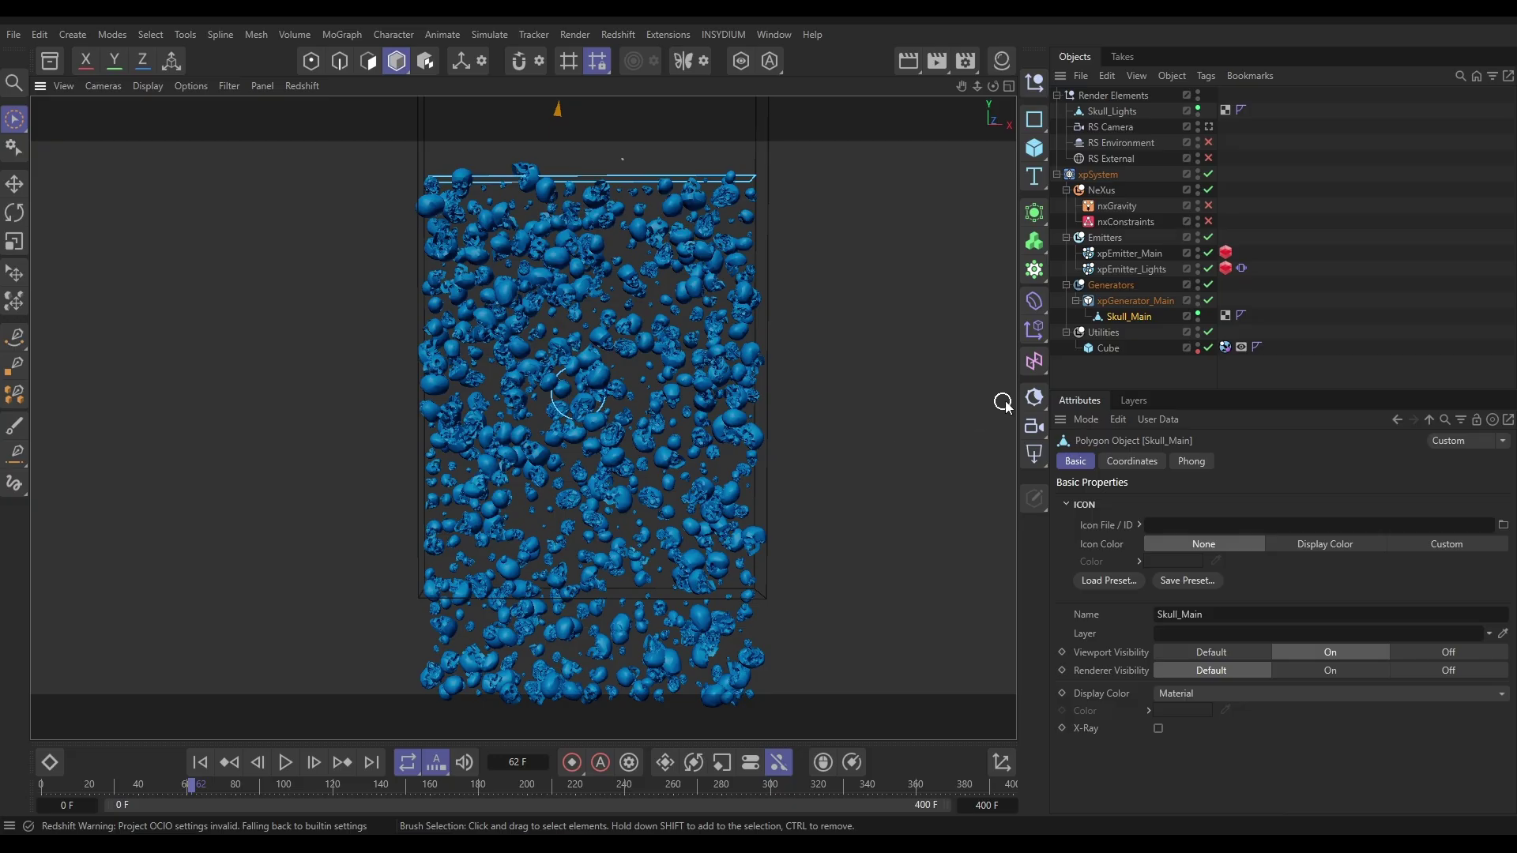
Add a Rigid Body simulation tag to xpGenerator_Main
click(1140, 304)
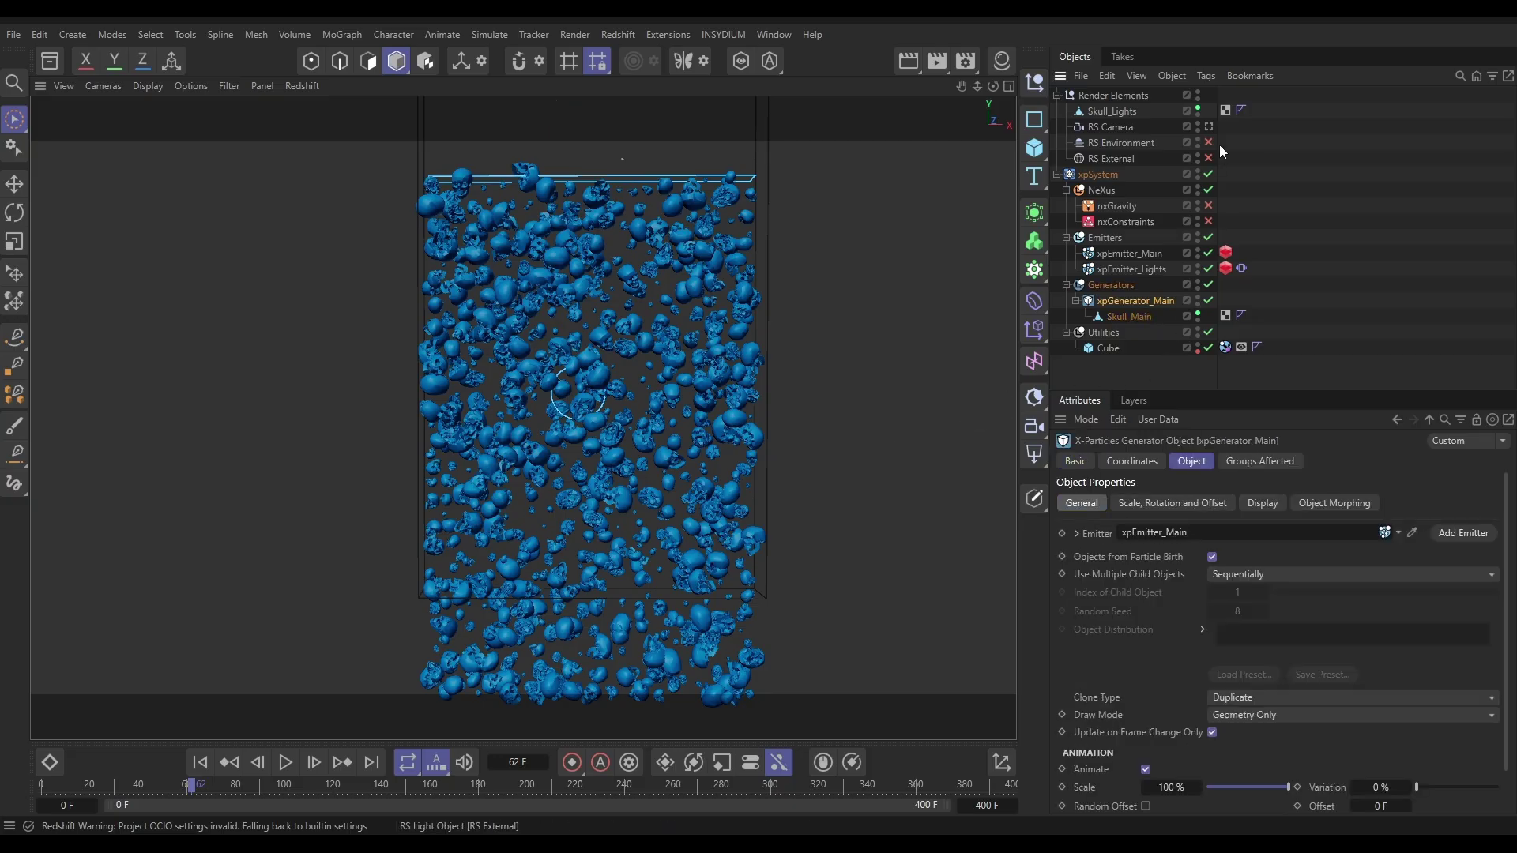
click(1212, 74)
mouse_move(1286, 343)
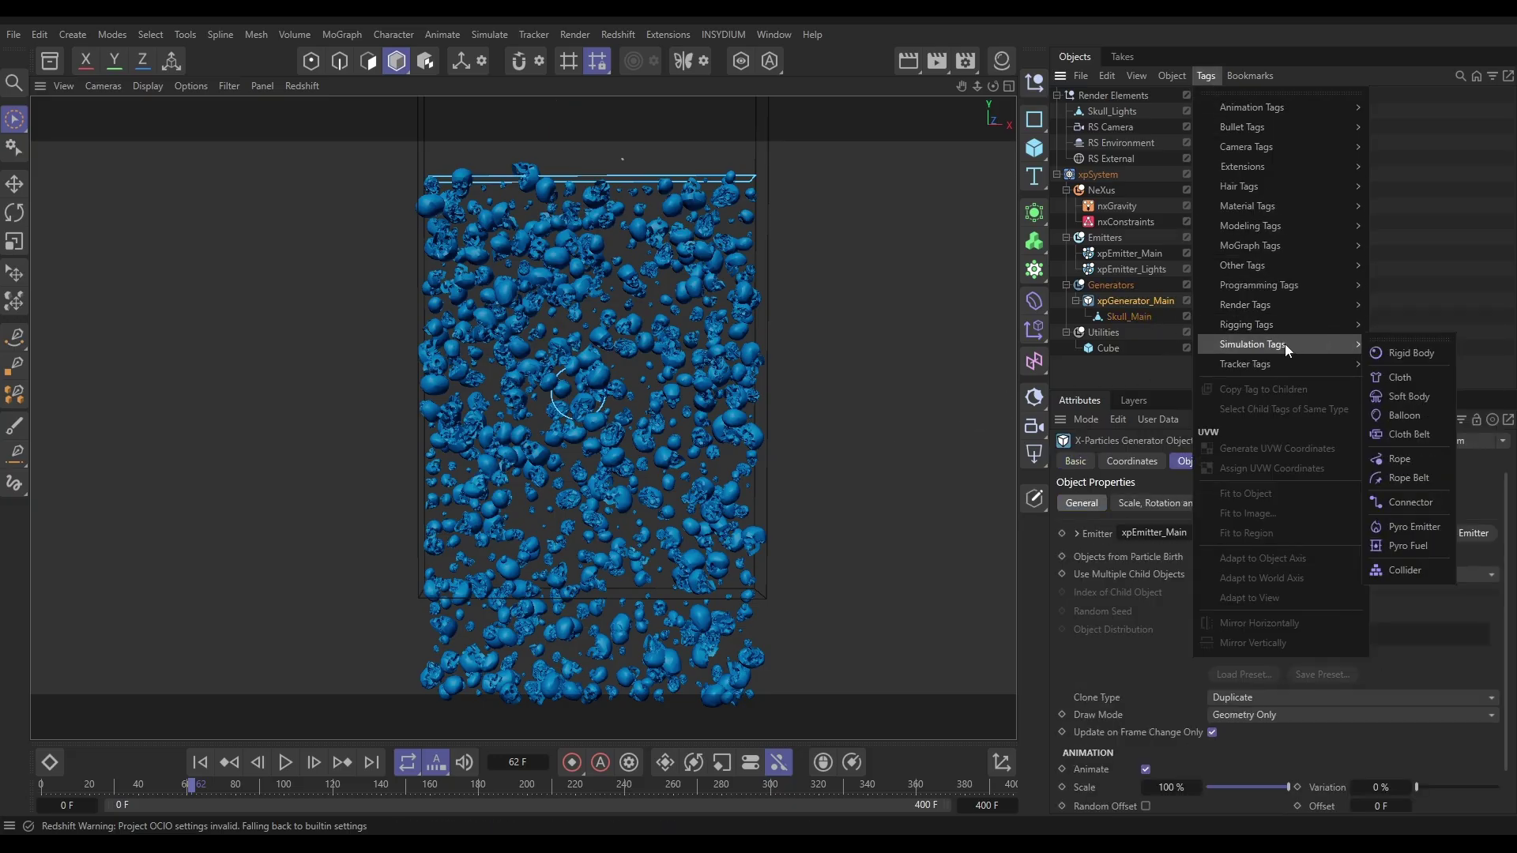
click(1395, 357)
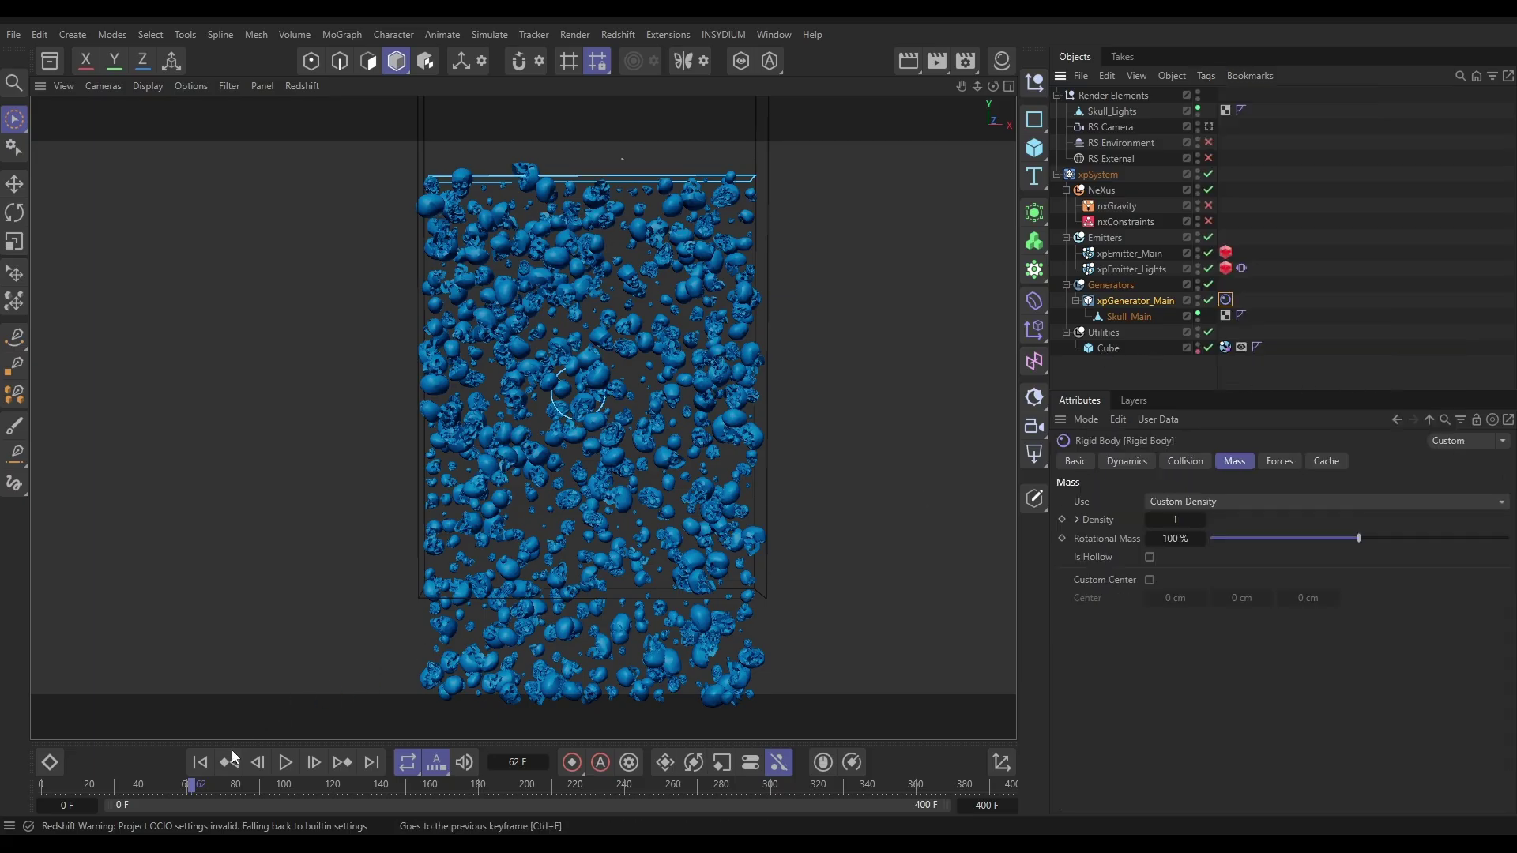
Return to the first frame, add a Collider simulation tag to the Cube and set its collider side to Back
click(200, 762)
click(1109, 348)
click(1206, 75)
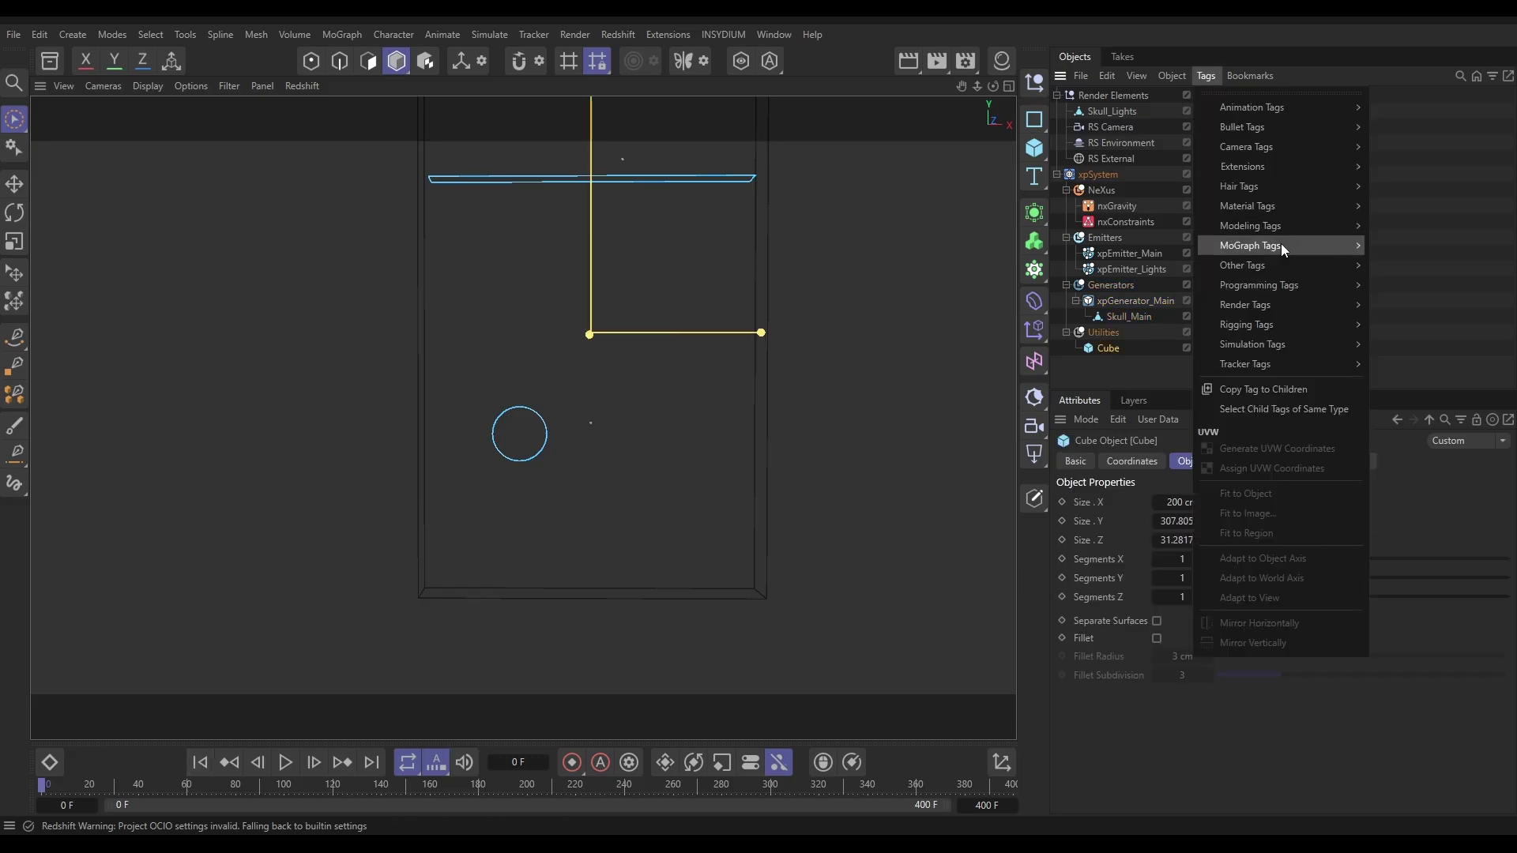
mouse_move(1299, 344)
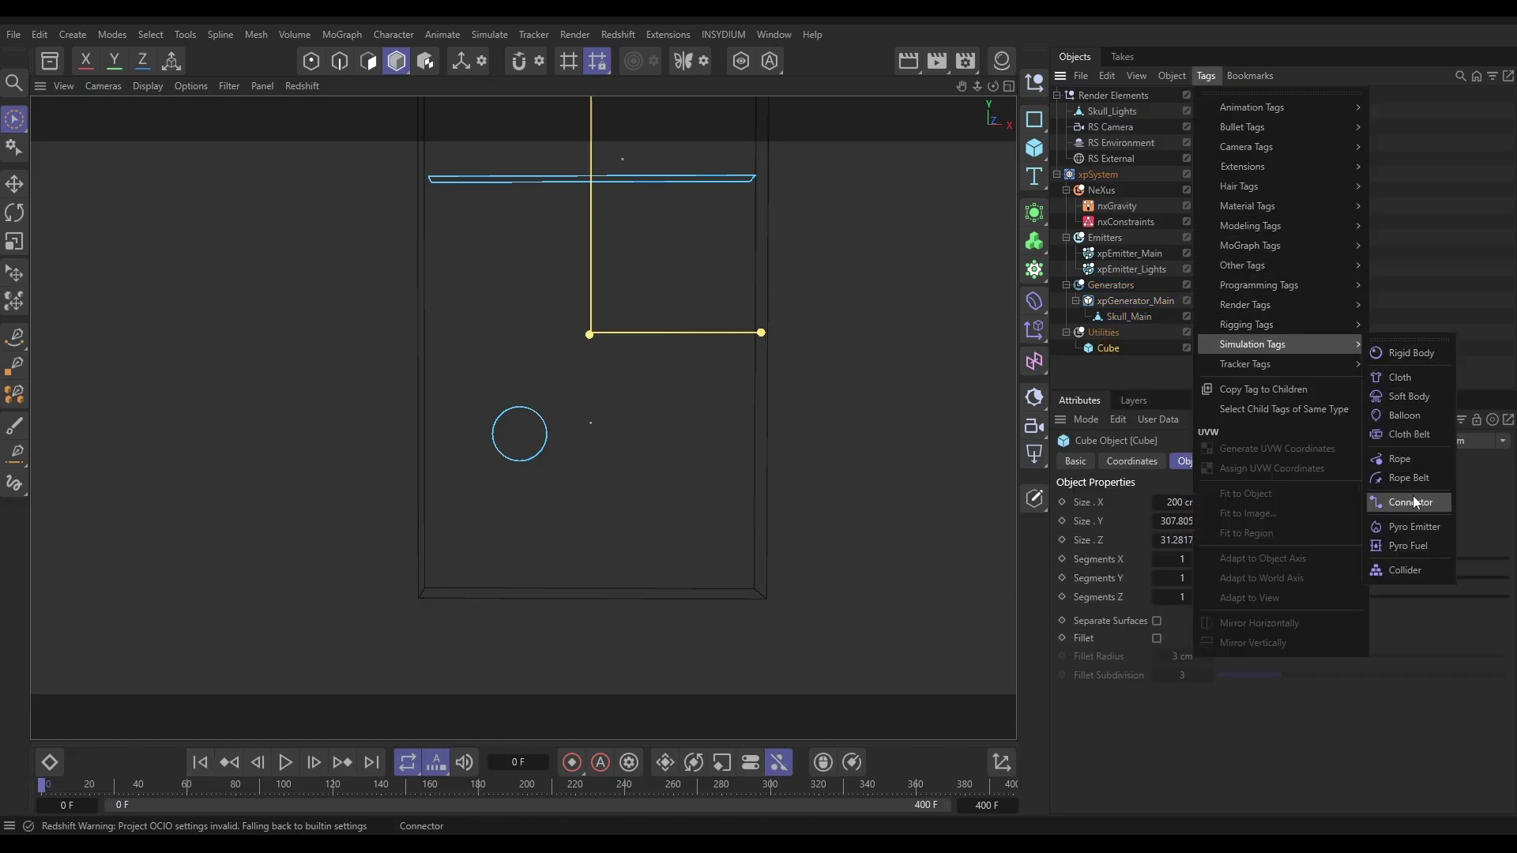
click(1403, 571)
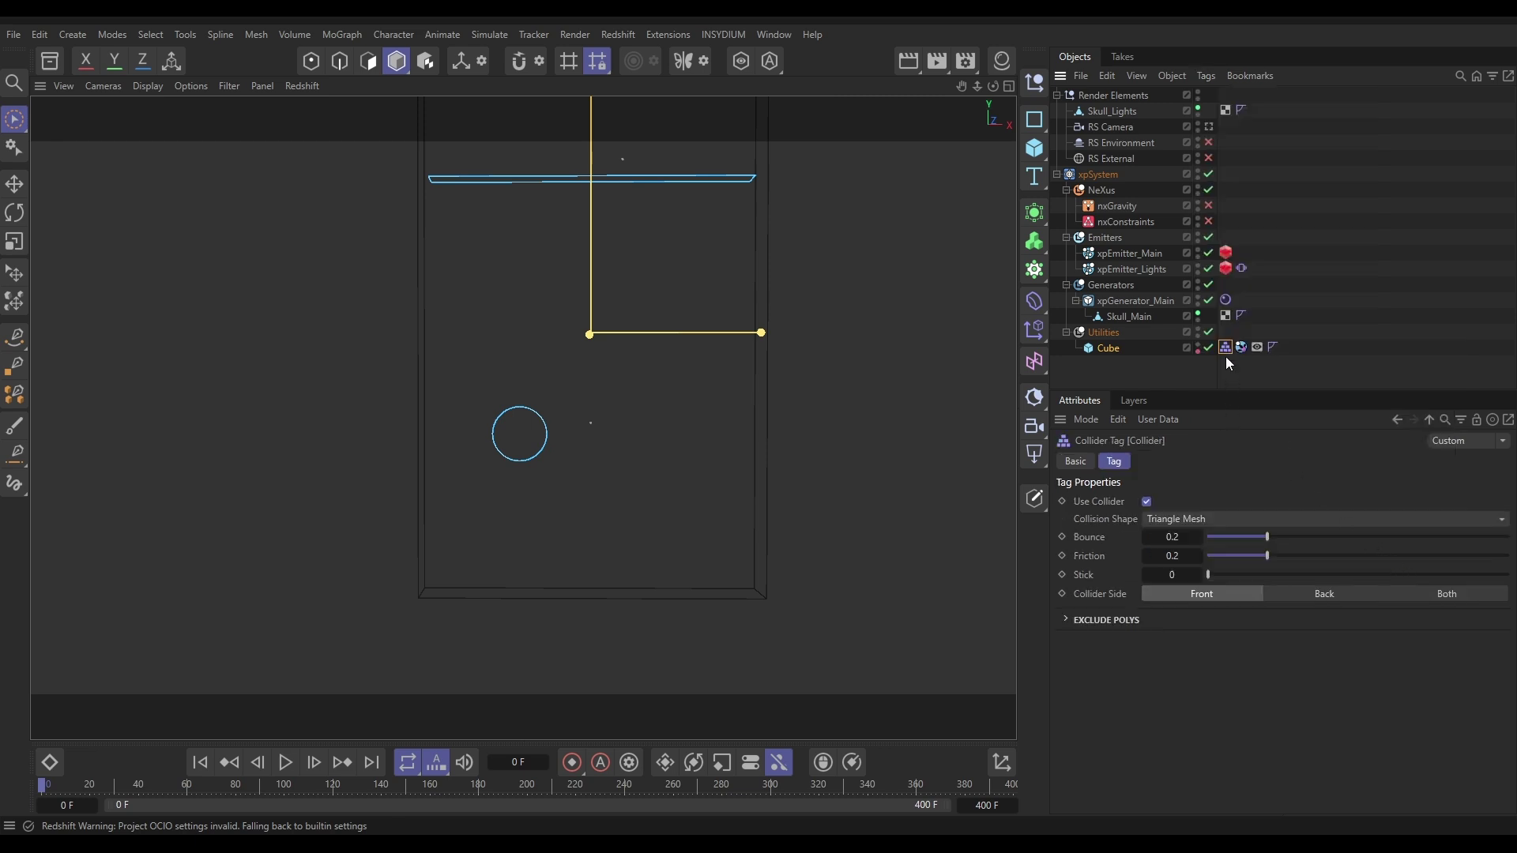
click(1311, 596)
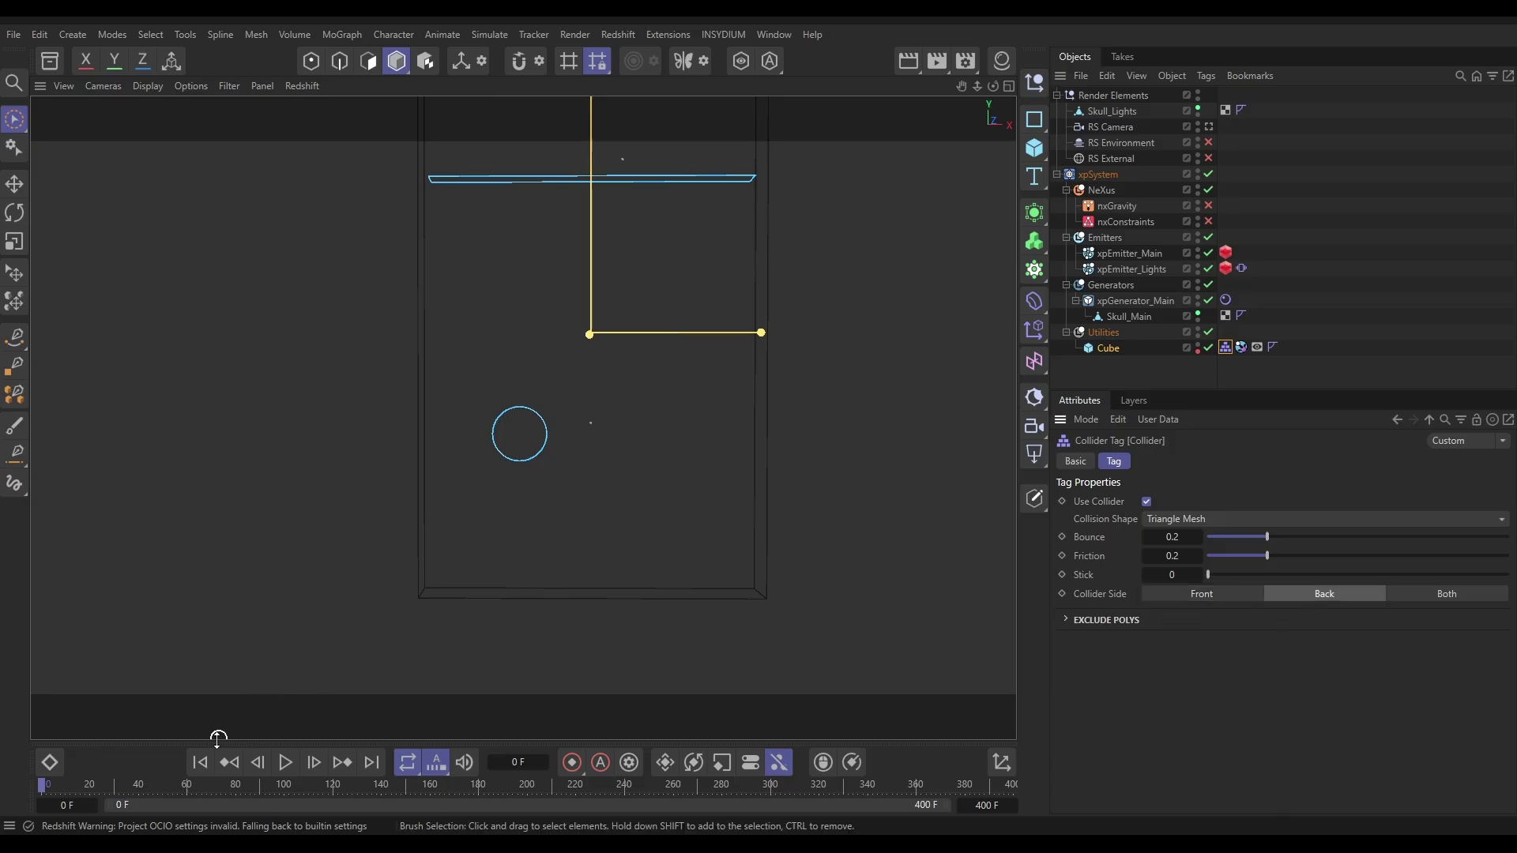
Play the simulation from the start and examine up close how the skulls collide and pile up inside the Cube
click(286, 763)
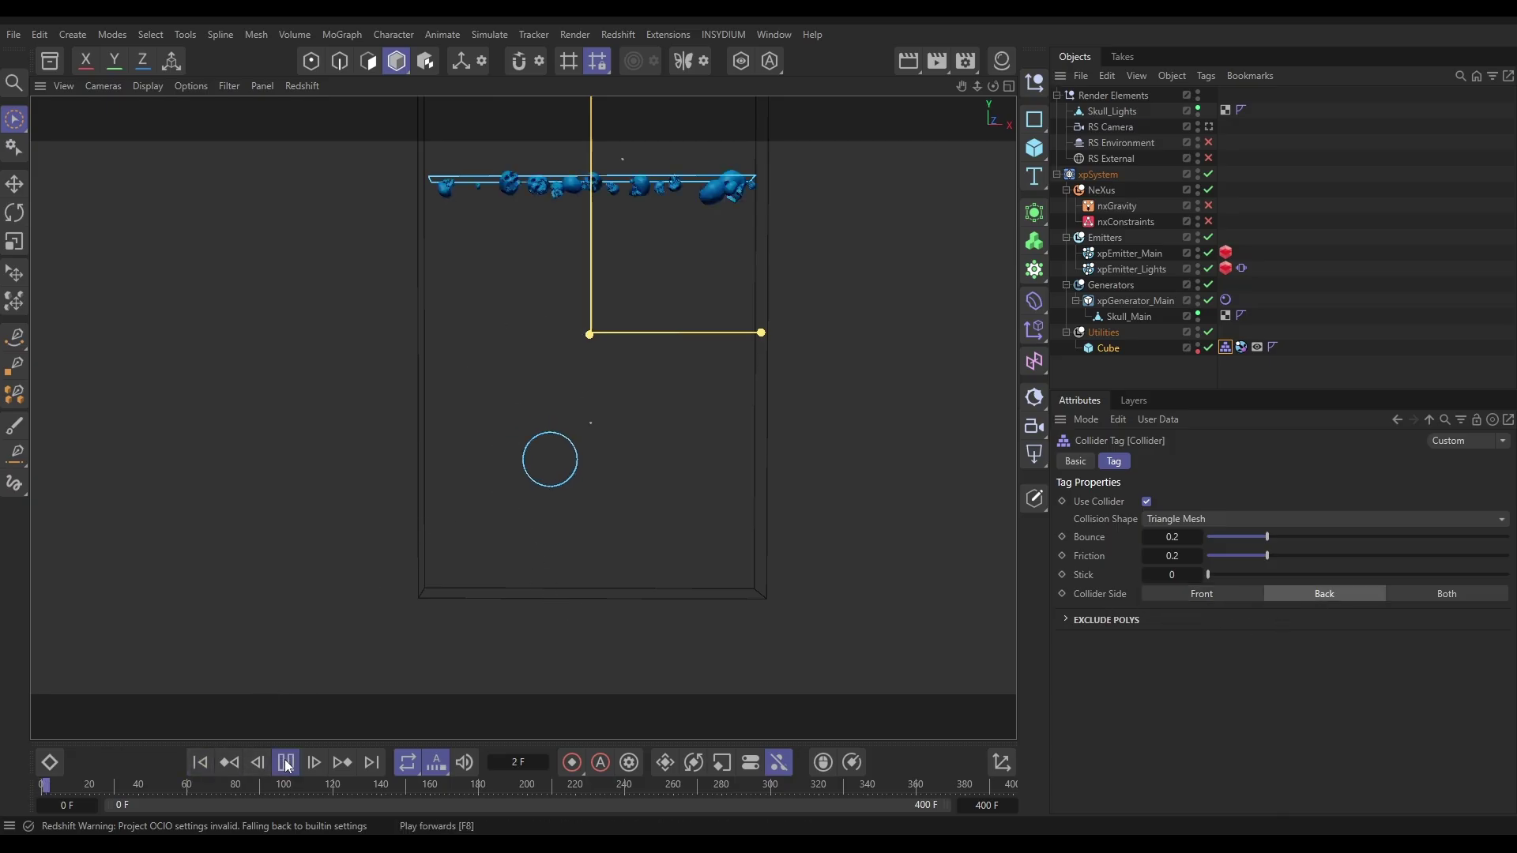
click(286, 764)
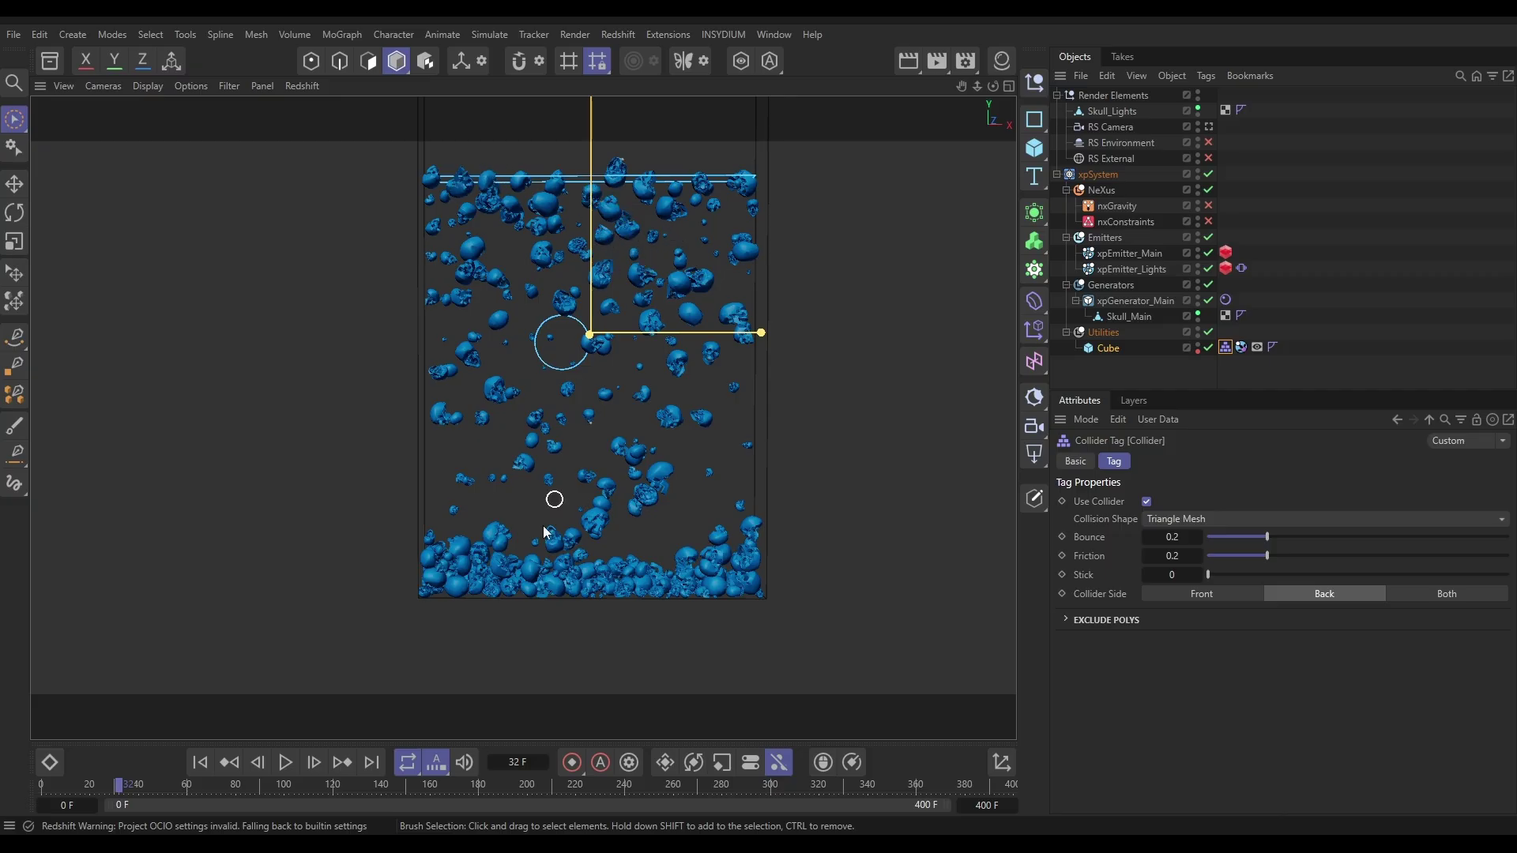
click(200, 763)
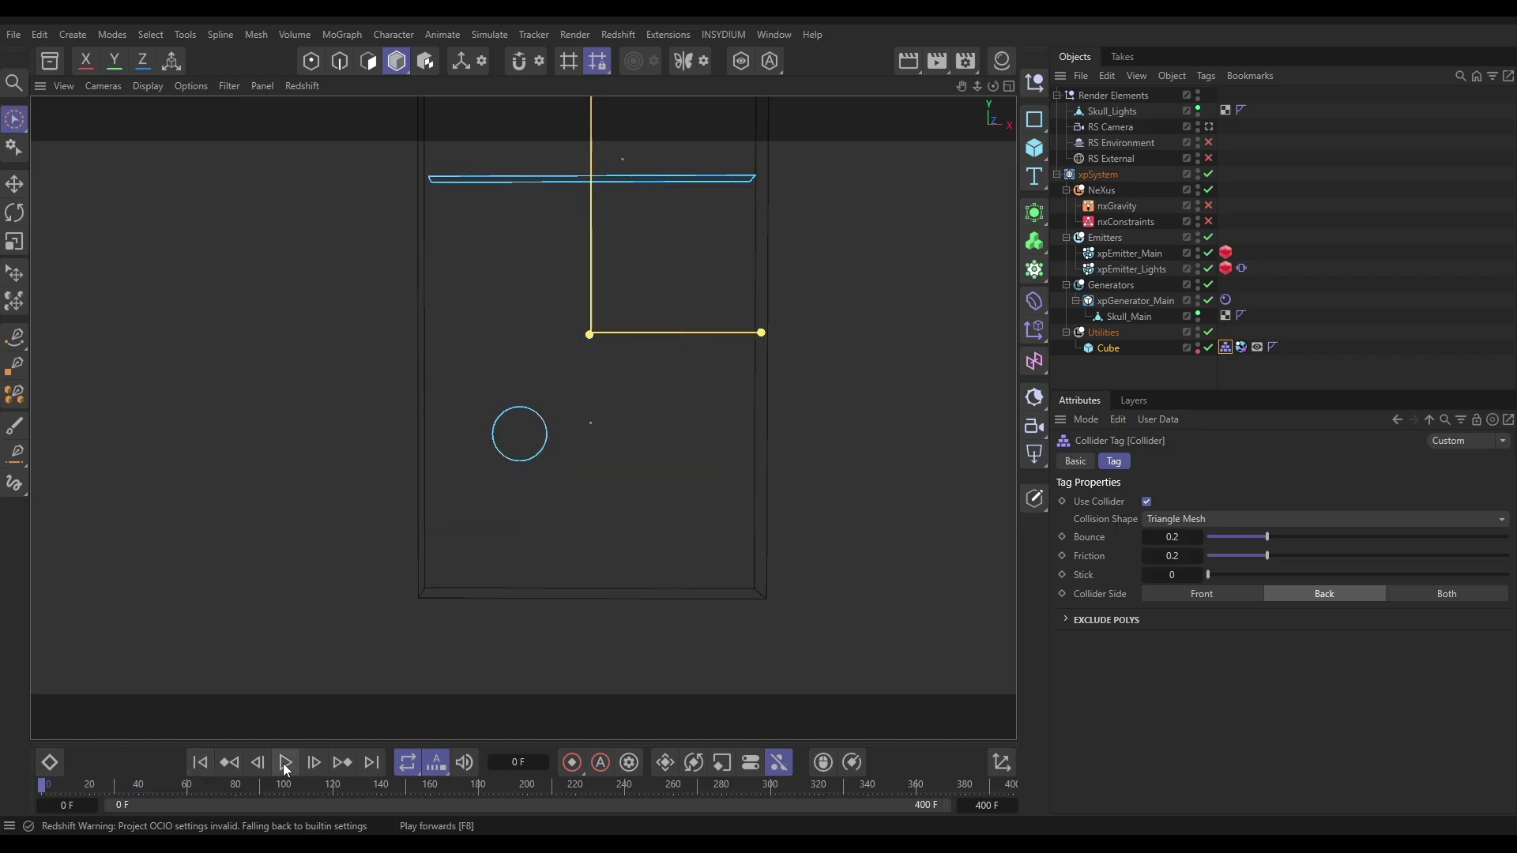
click(285, 762)
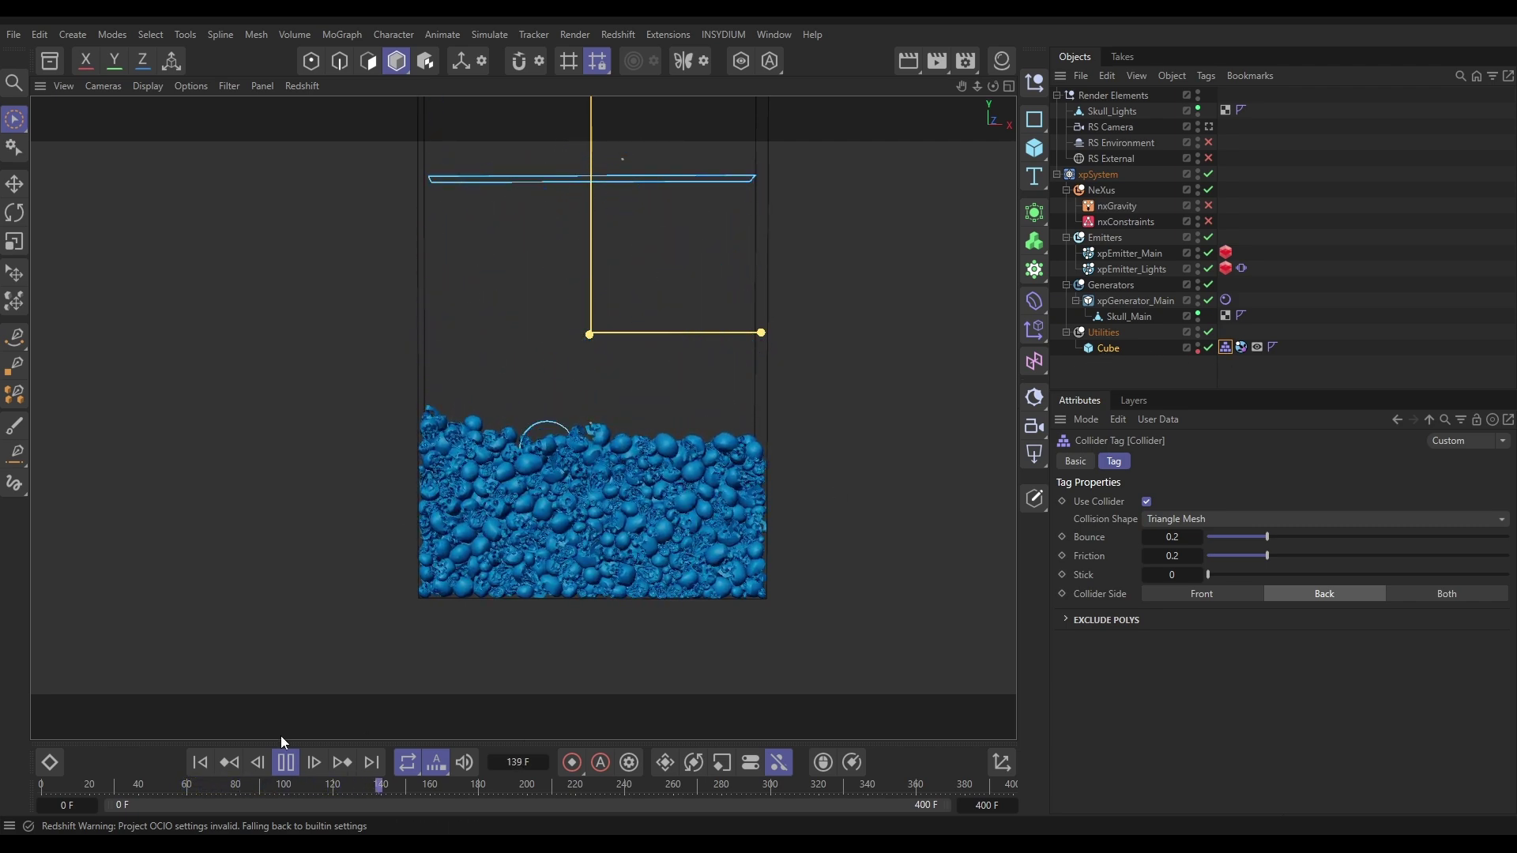
click(284, 761)
scroll(702, 485, up, 5)
alt+drag(702, 485, 678, 418)
scroll(643, 491, down, 5)
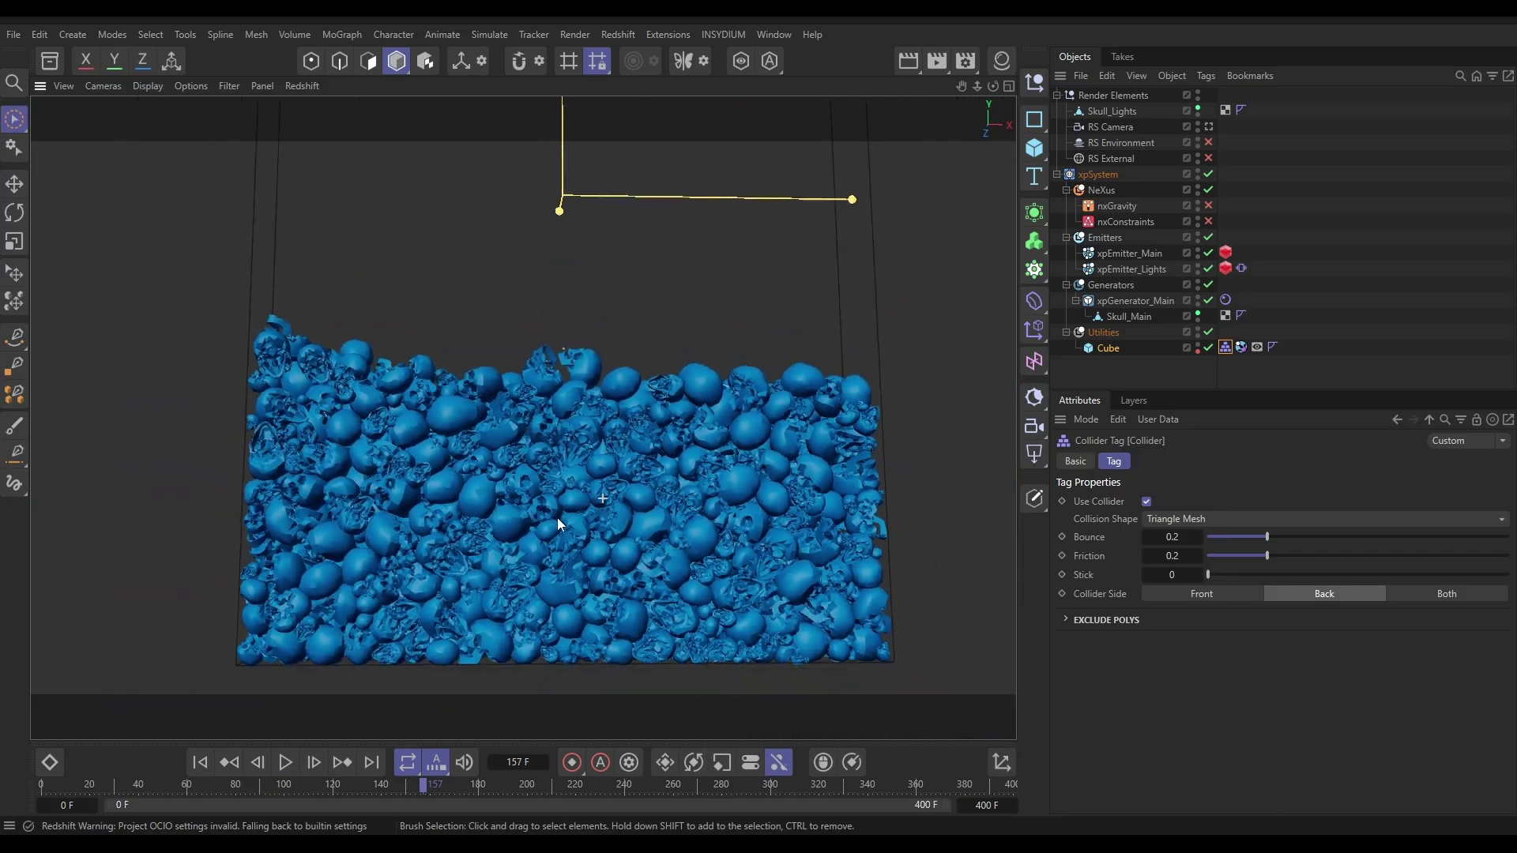
alt+middle_drag(557, 525, 558, 466)
Replay the simulation from the first frame to about frame 210 and examine the xpEmitter_Lights particles above the skull pile
click(200, 761)
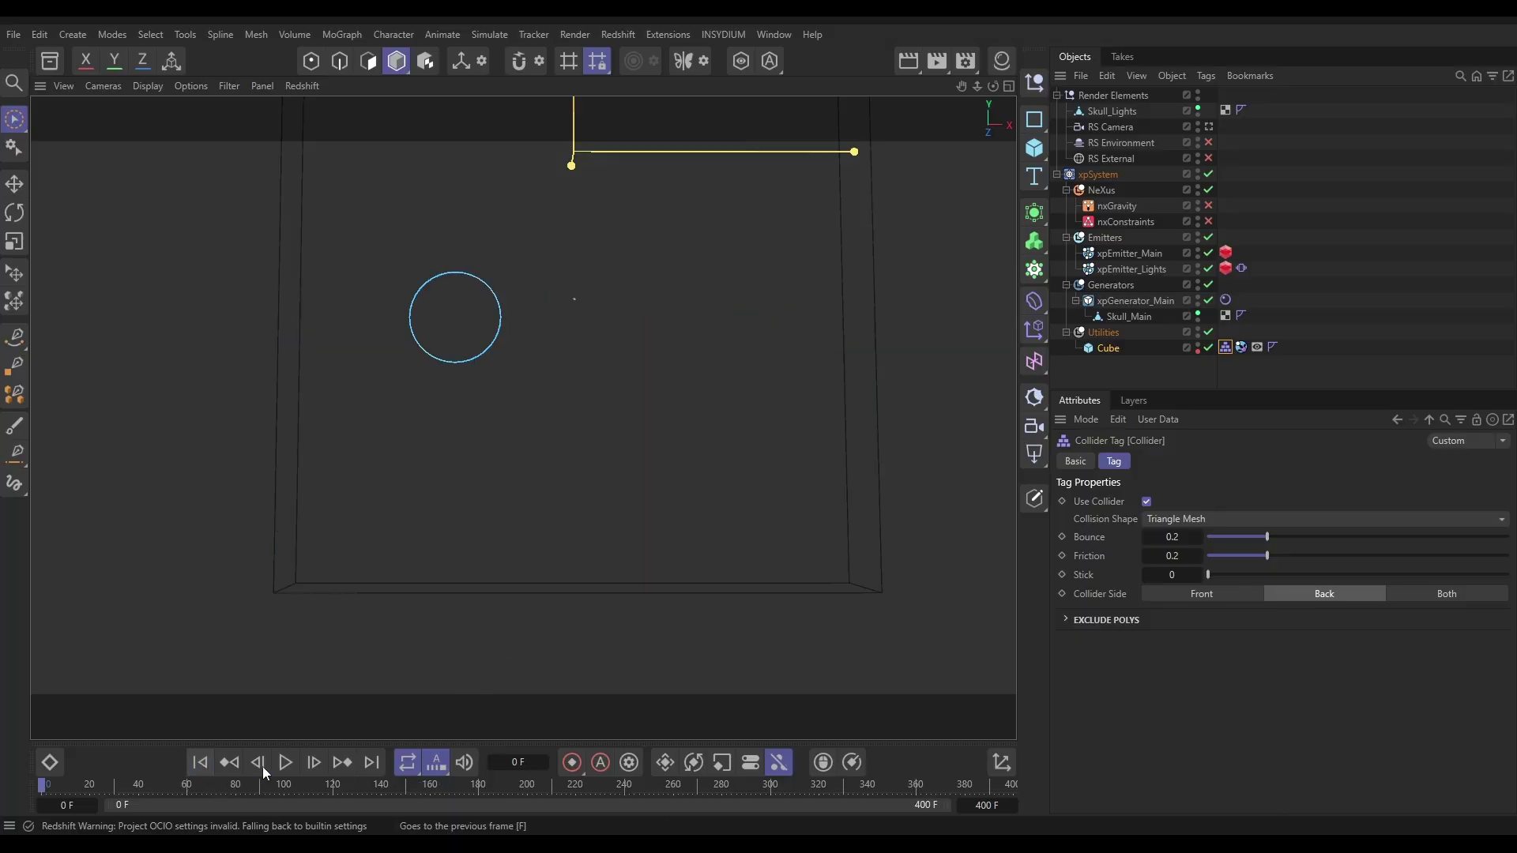
click(286, 766)
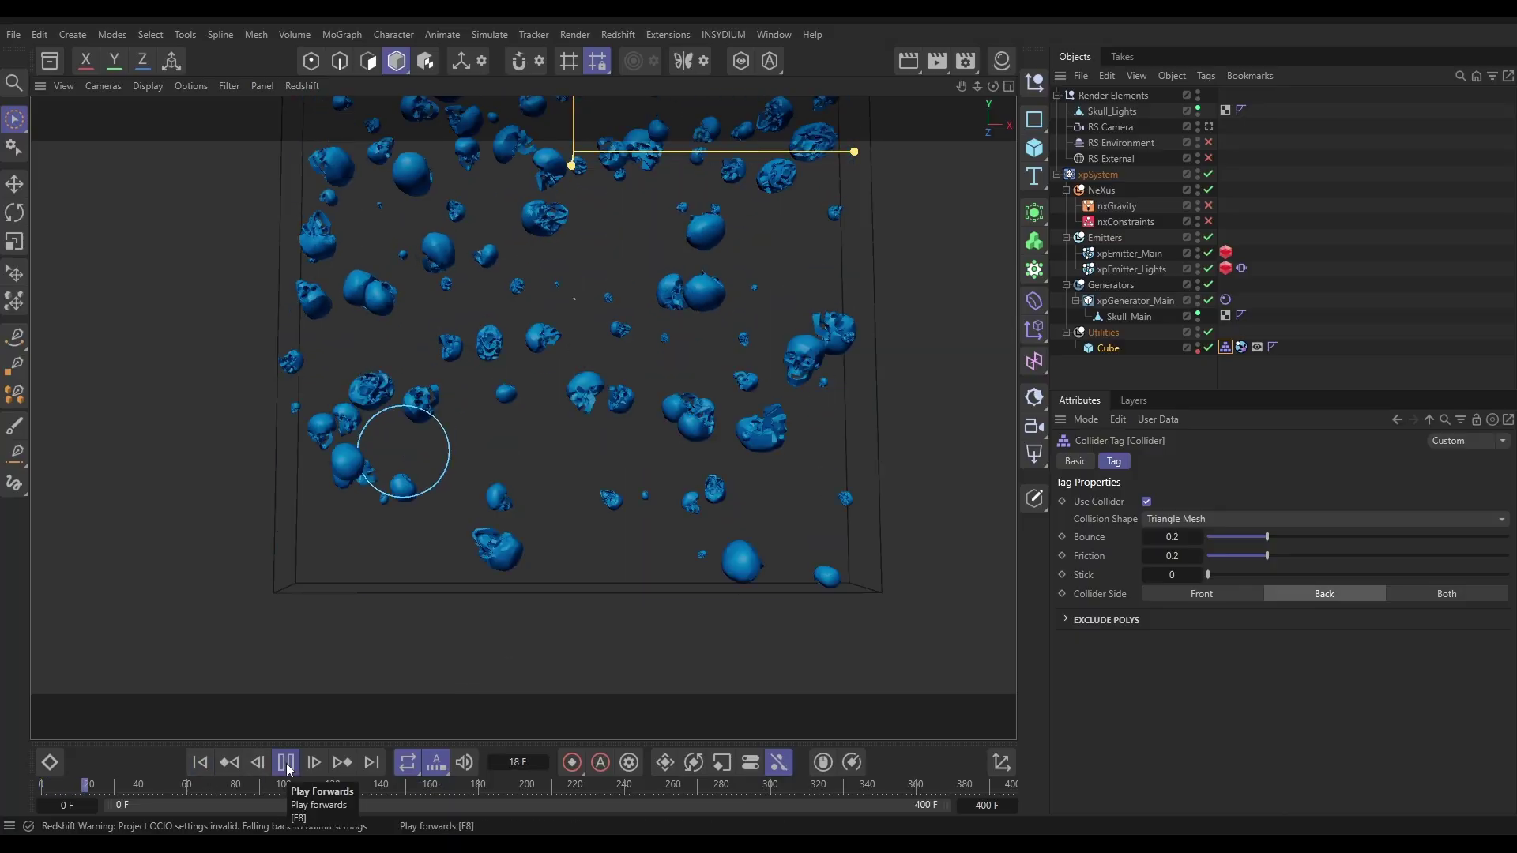
key(F8)
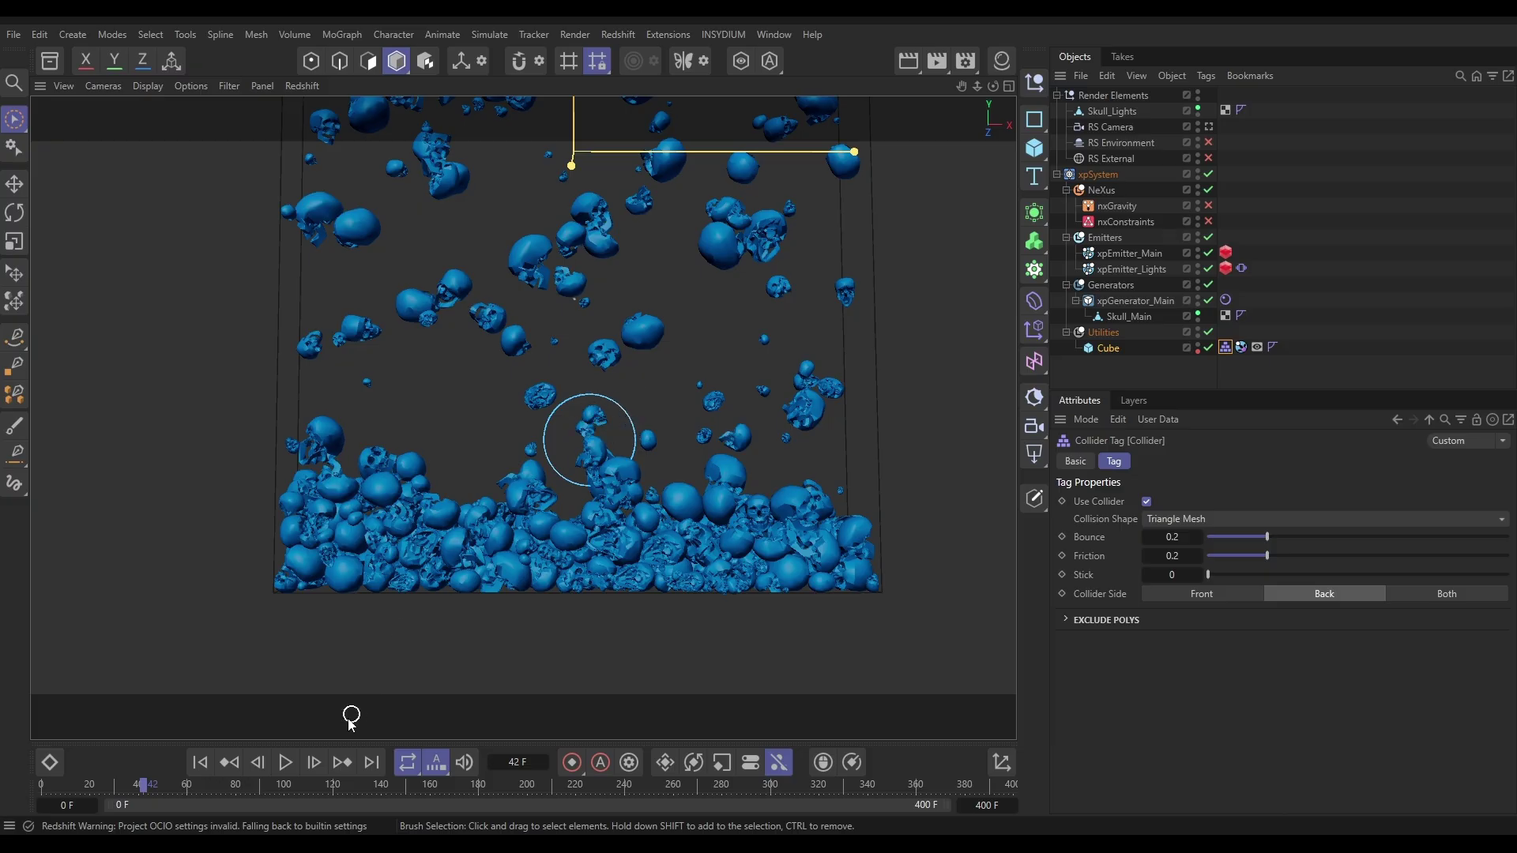
click(285, 762)
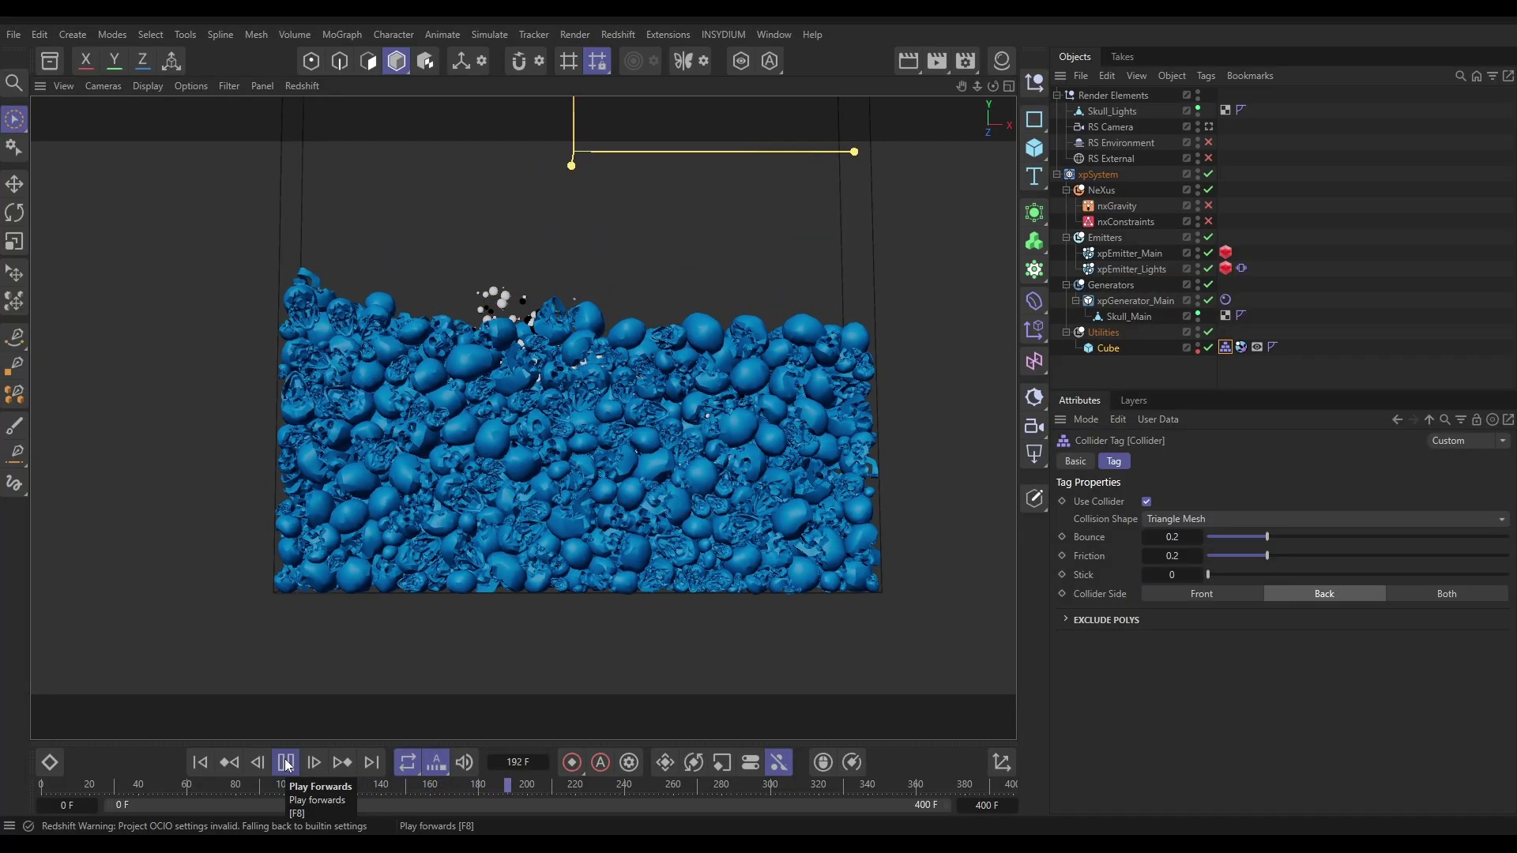
click(286, 762)
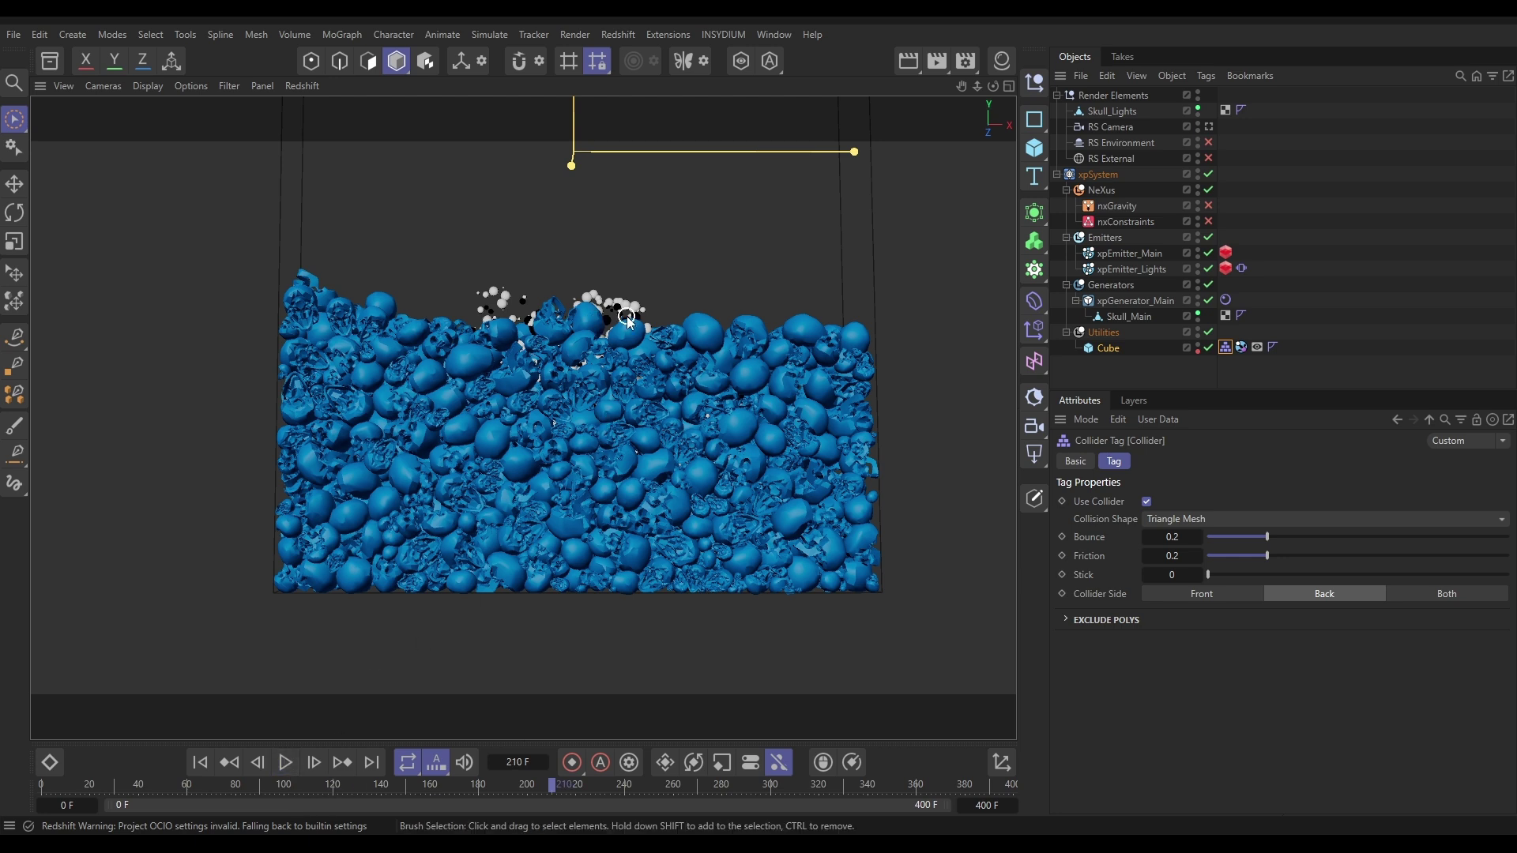
Add another xpGenerator to the Generators folder and assign xpEmitter_Lights as its emitter
click(1110, 284)
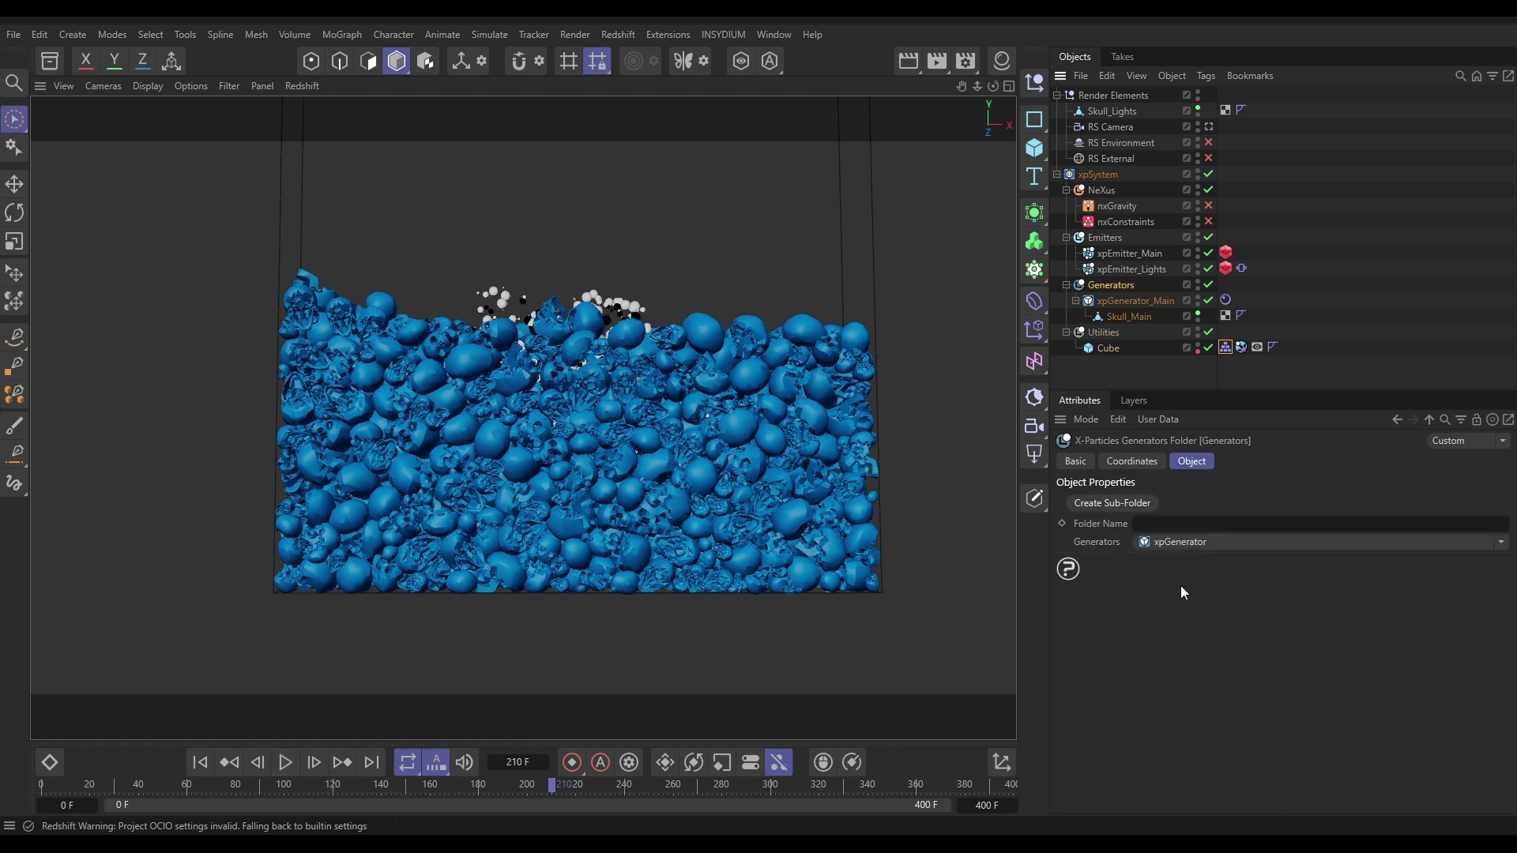
click(1188, 544)
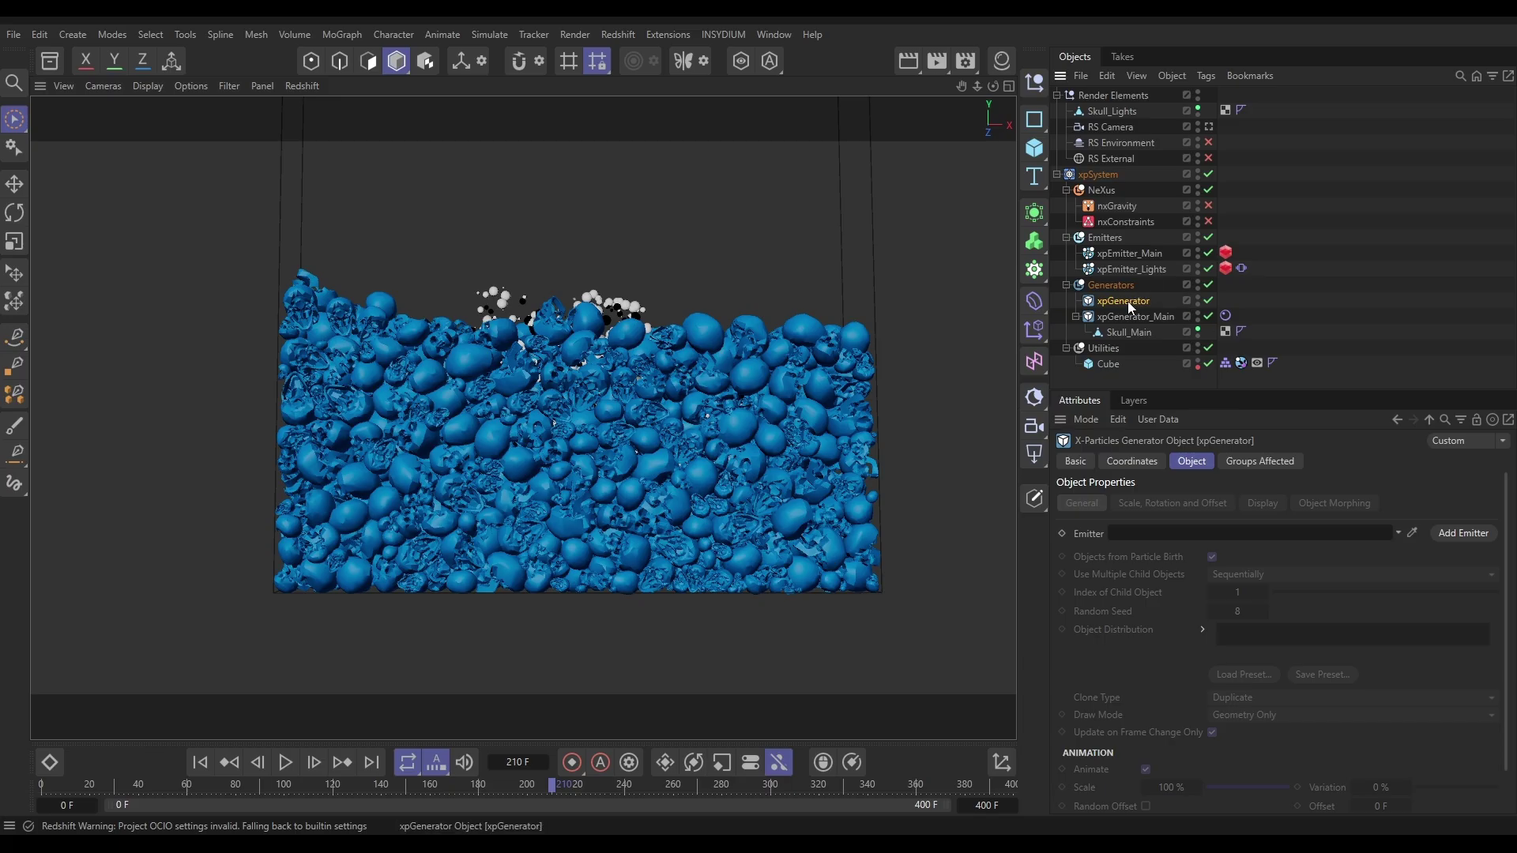
drag(1114, 269, 1153, 467)
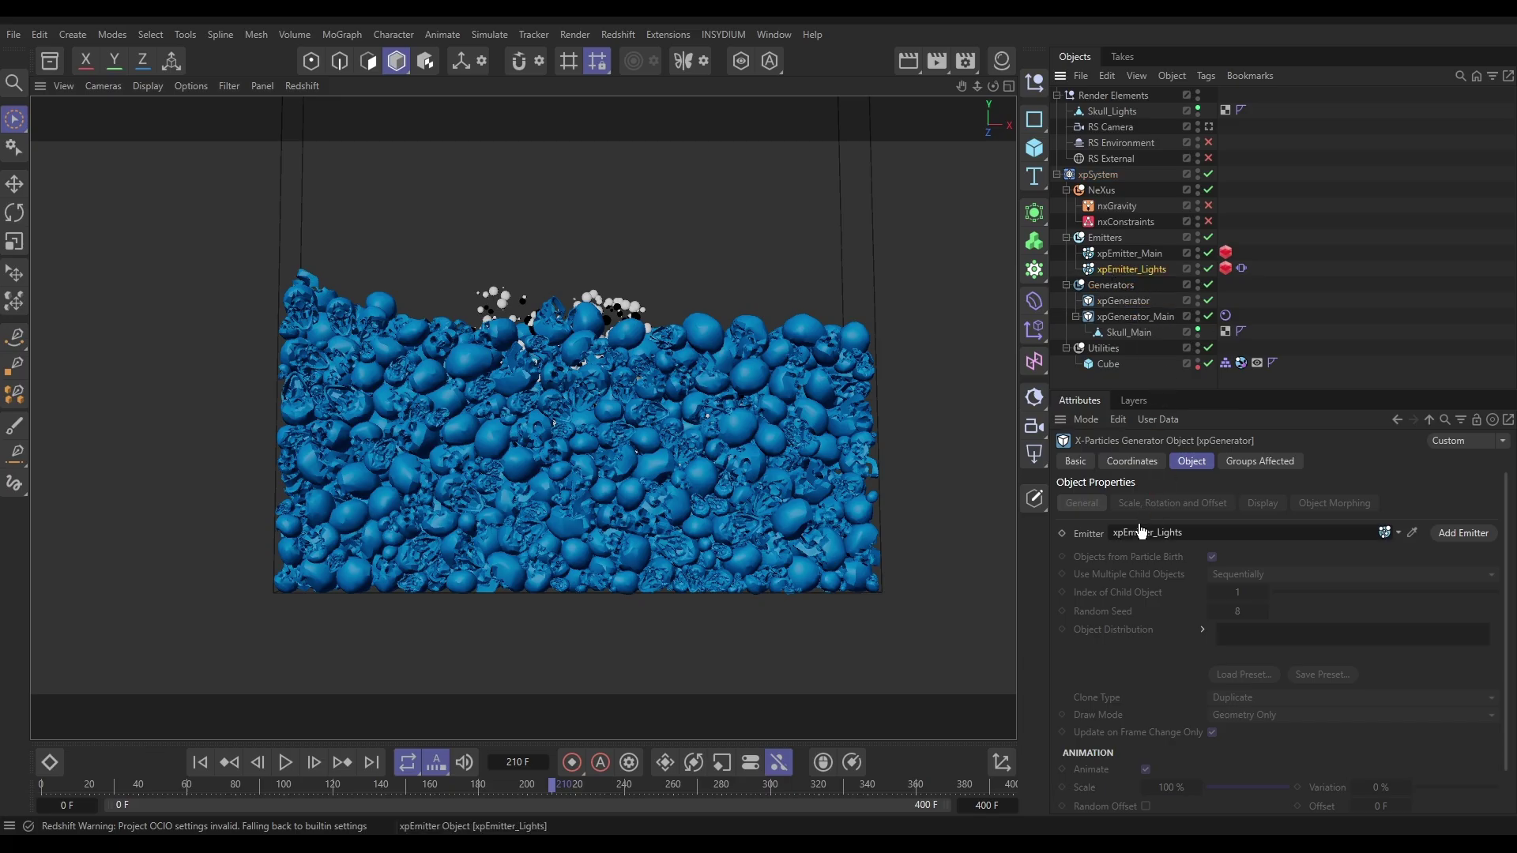
drag(1141, 531, 1140, 528)
Rename the new generator as xpGenerator_Lights
click(1075, 460)
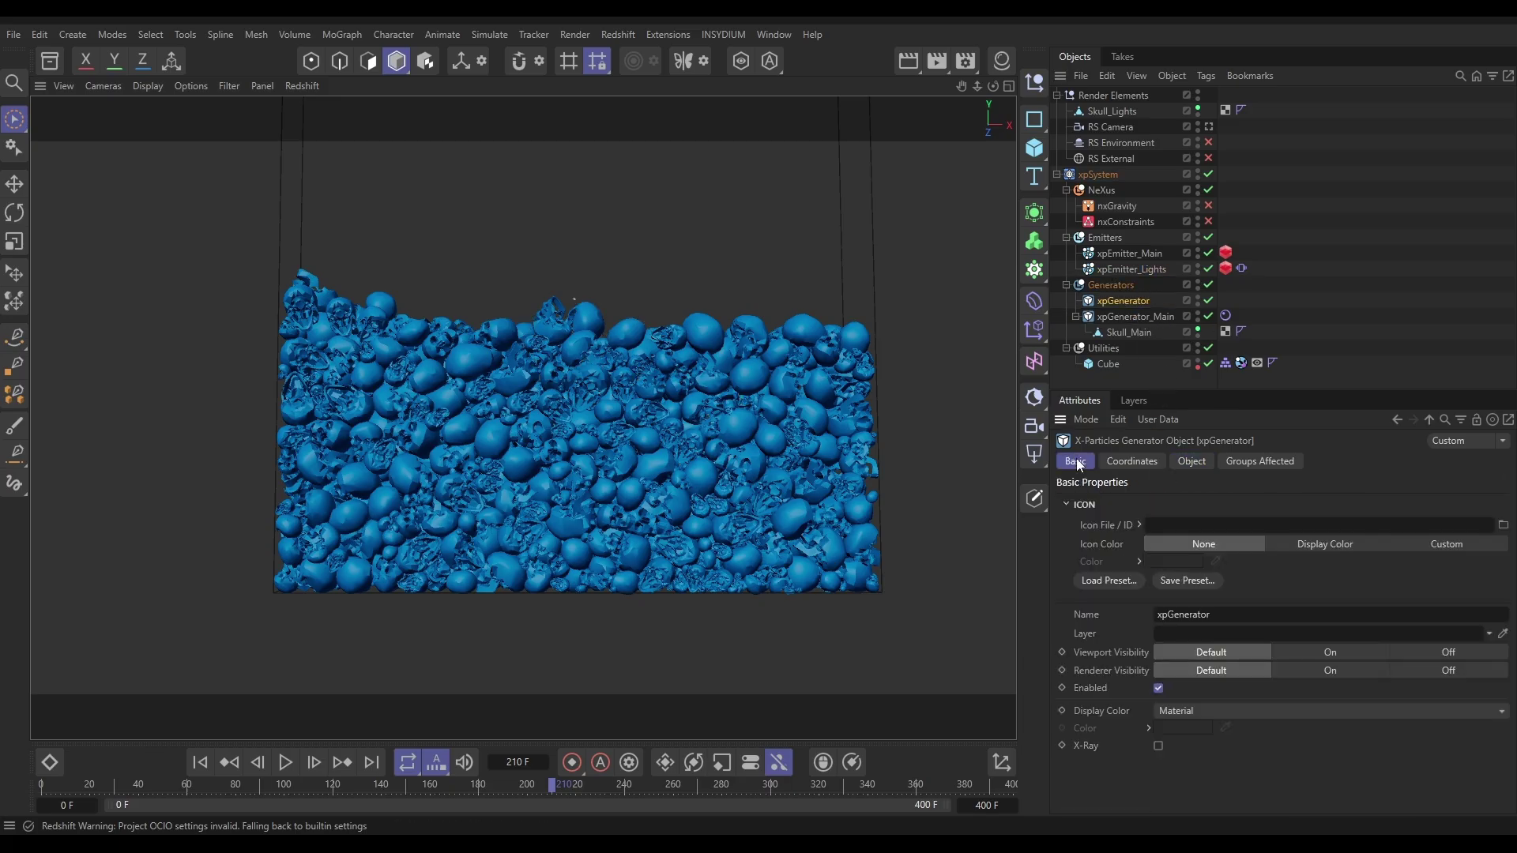
click(1226, 618)
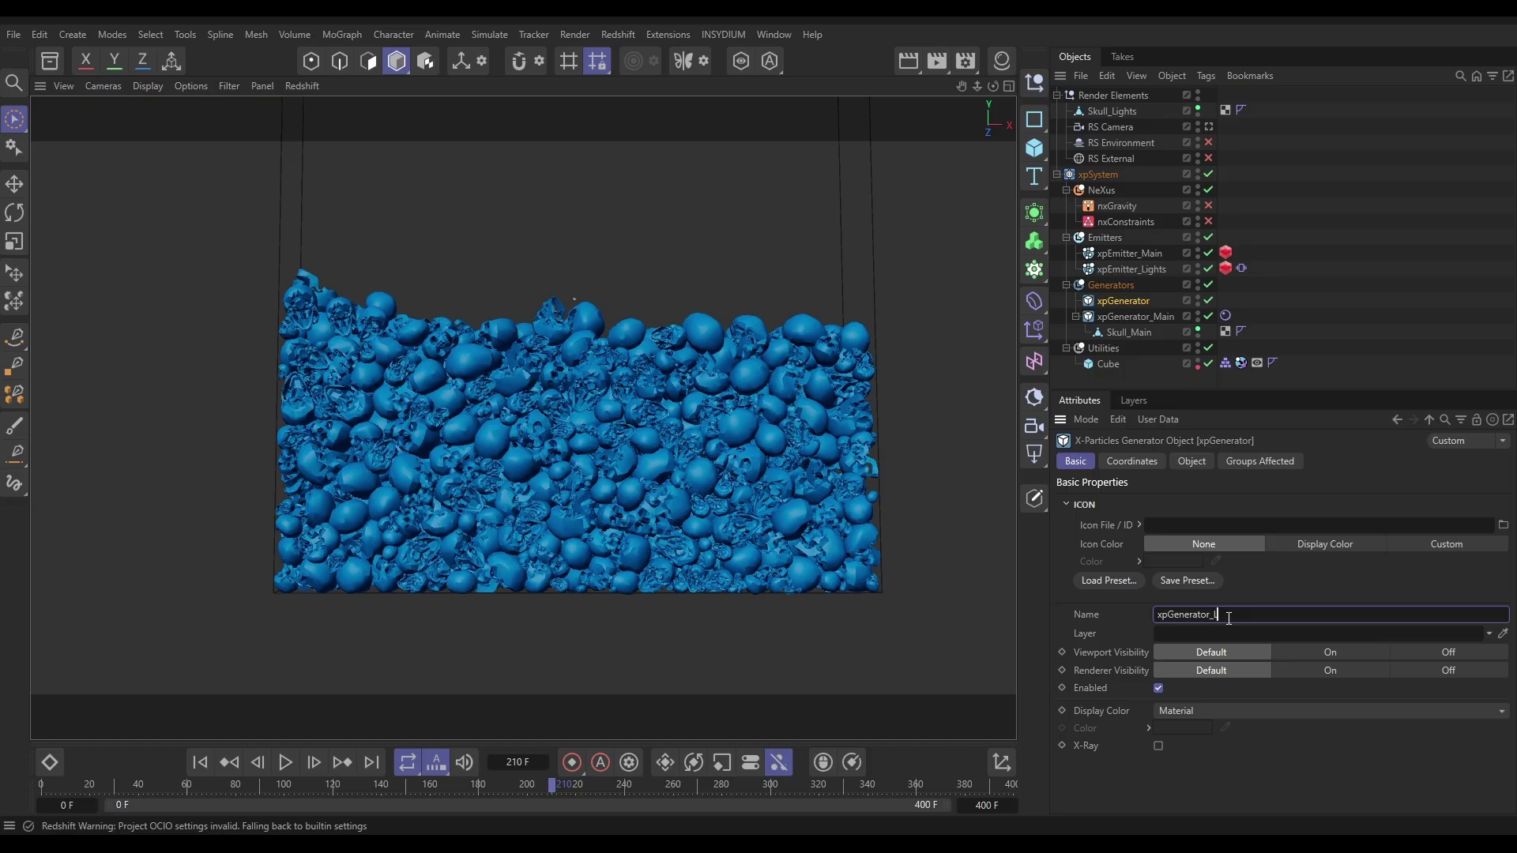
text(_Lights)
key(Return)
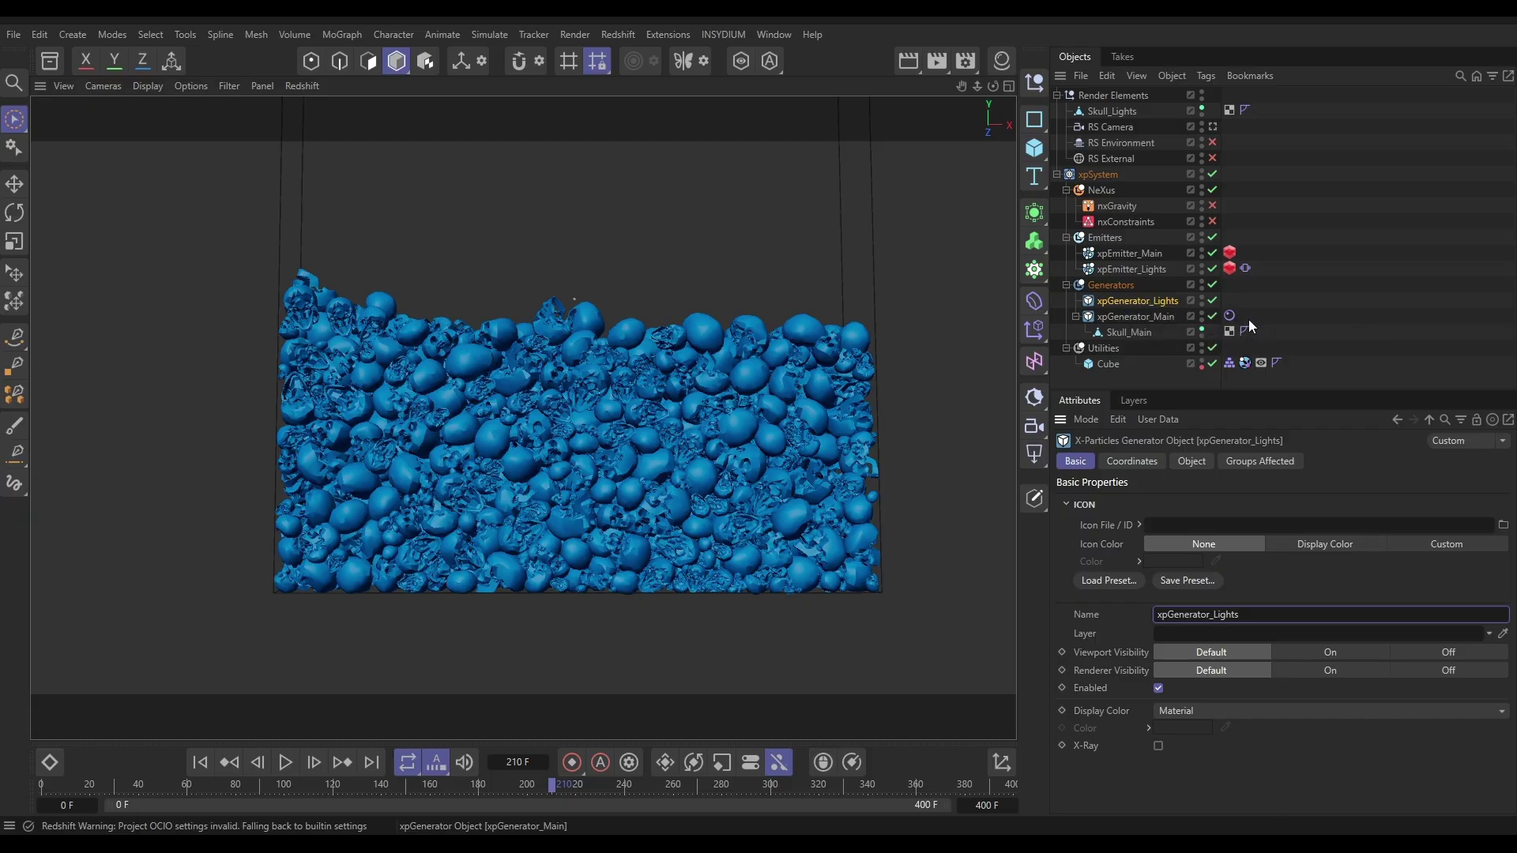
Copy the Rigid Body tag from xpGenerator_Main to xpGenerator_Lights and make Skull_Lights a child of that generator
ctrl+drag(1230, 319, 1234, 309)
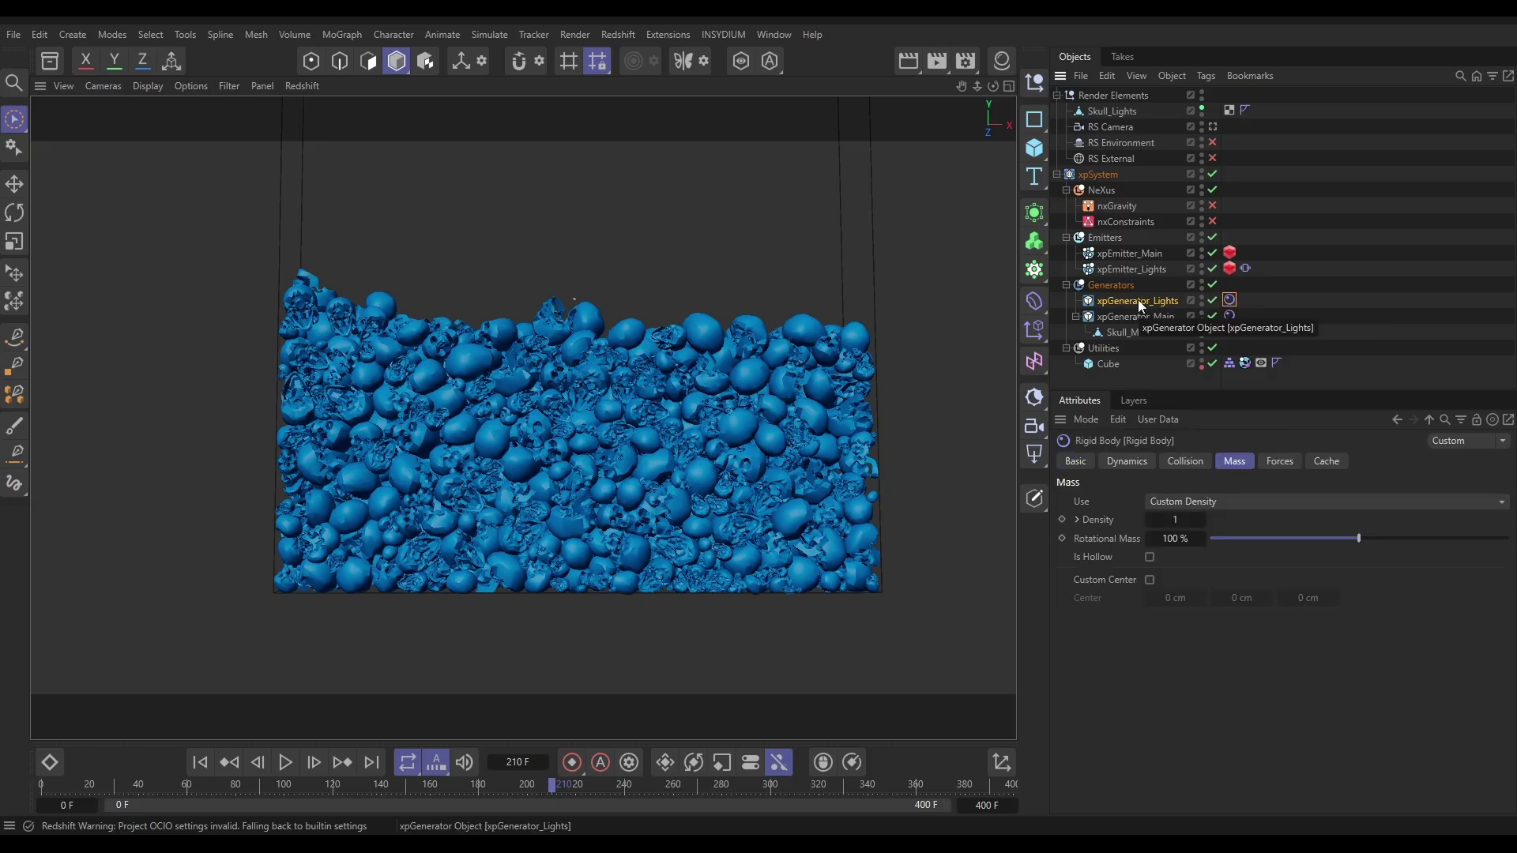
drag(1096, 112, 1146, 298)
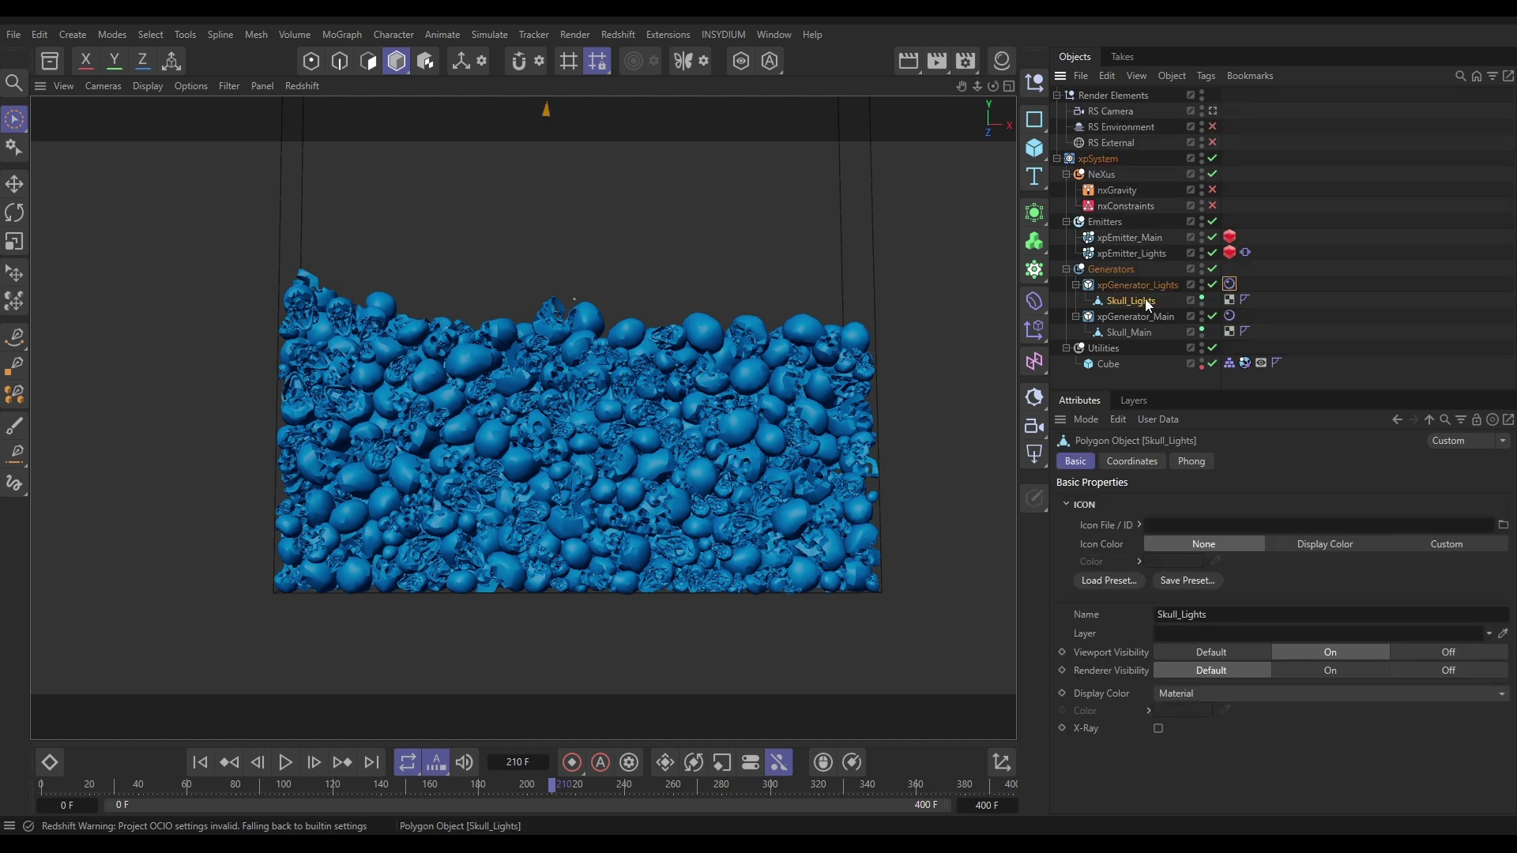
Play the simulation from the first frame to about frame 216 to check how the small light skulls land on the pile
click(200, 761)
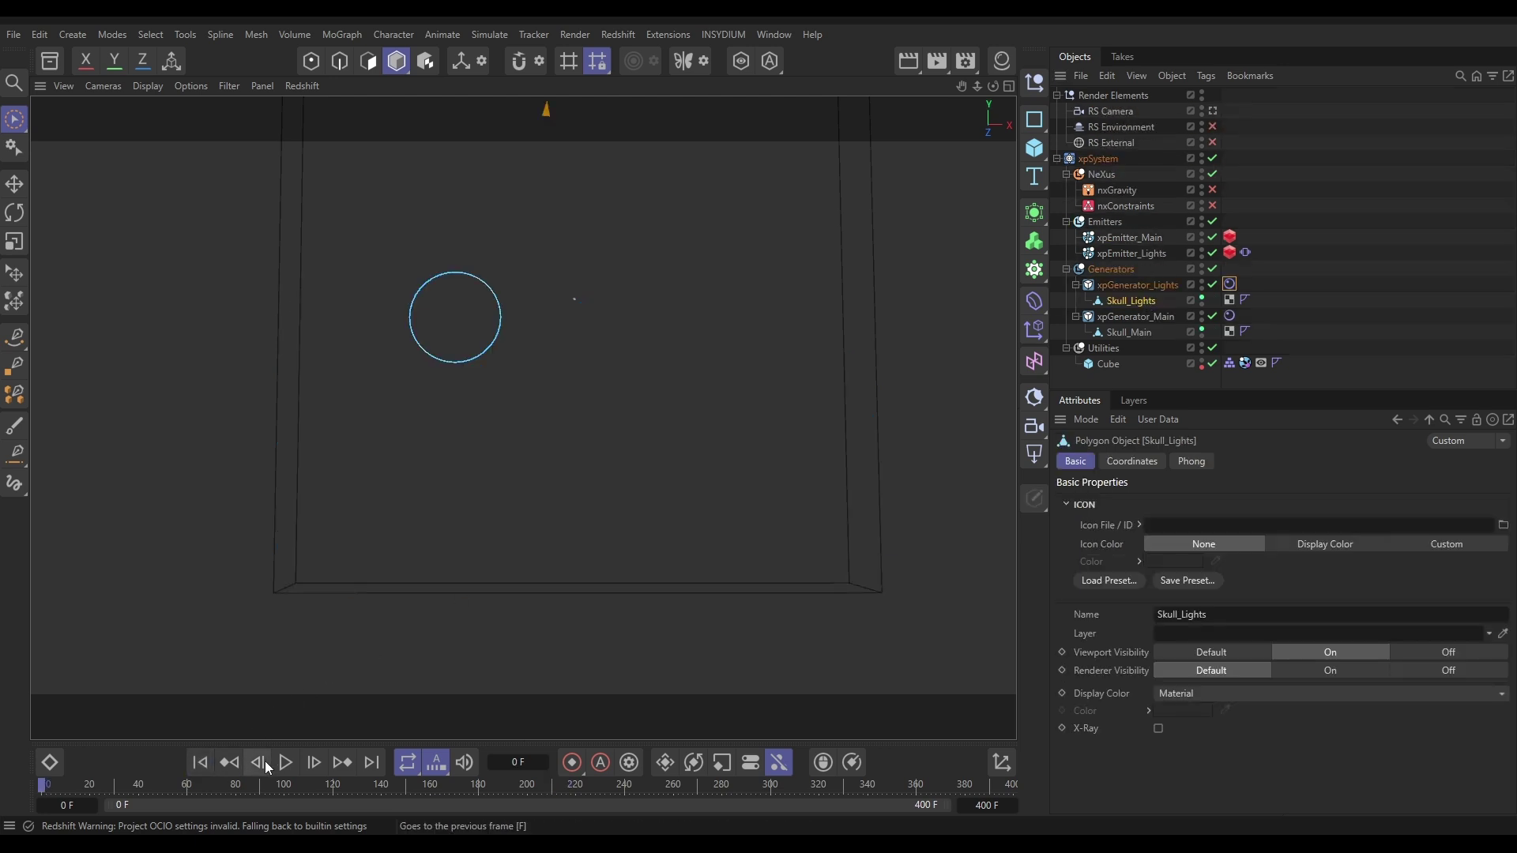
click(285, 762)
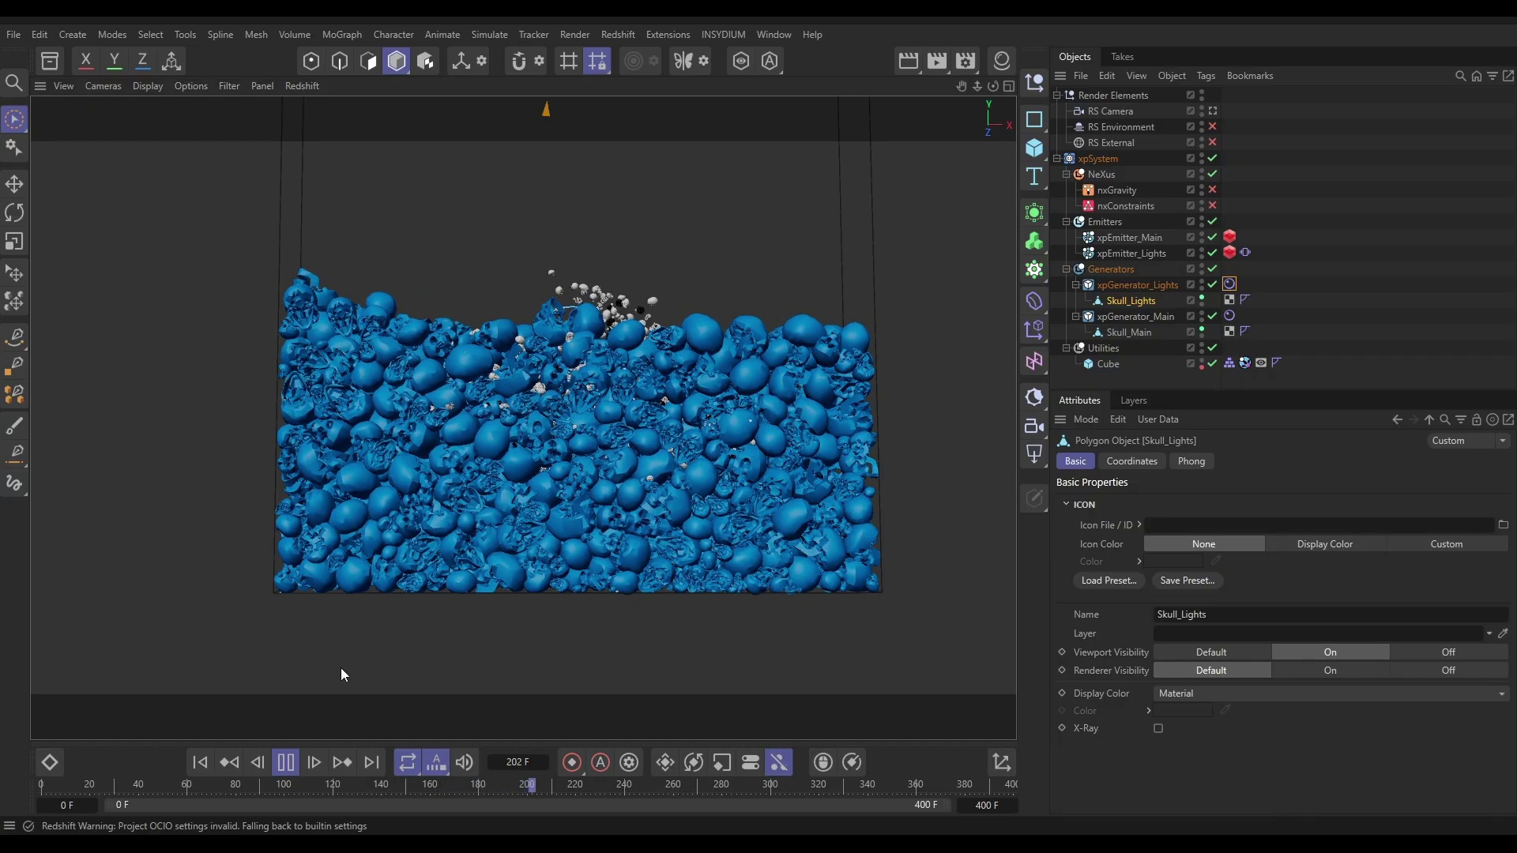
click(285, 763)
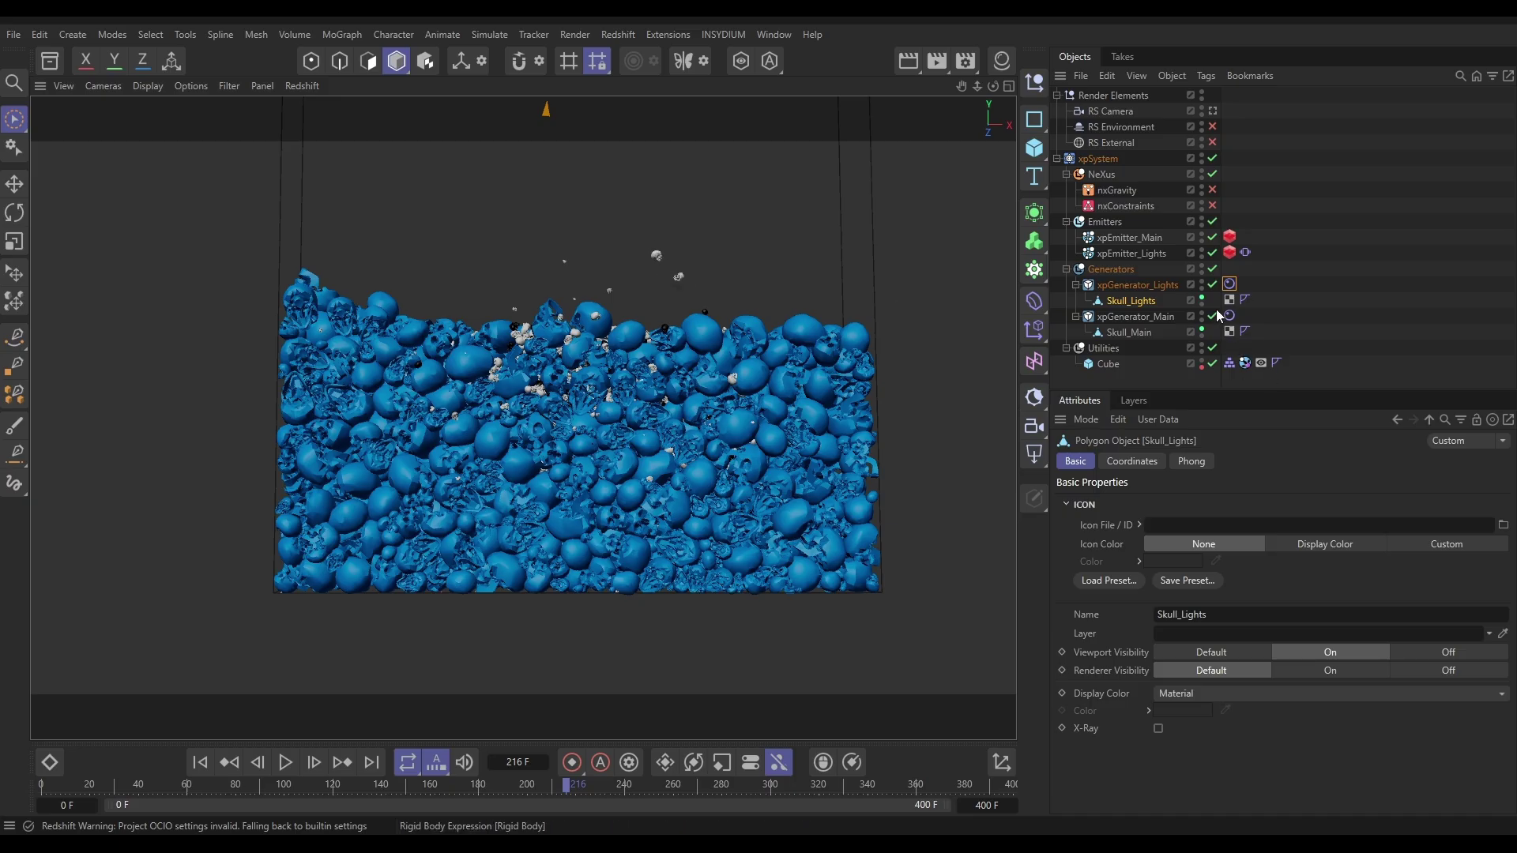
Set the density of the Rigid Body tag on xpGenerator_Lights to 15 and replay the simulation from the start
click(1230, 284)
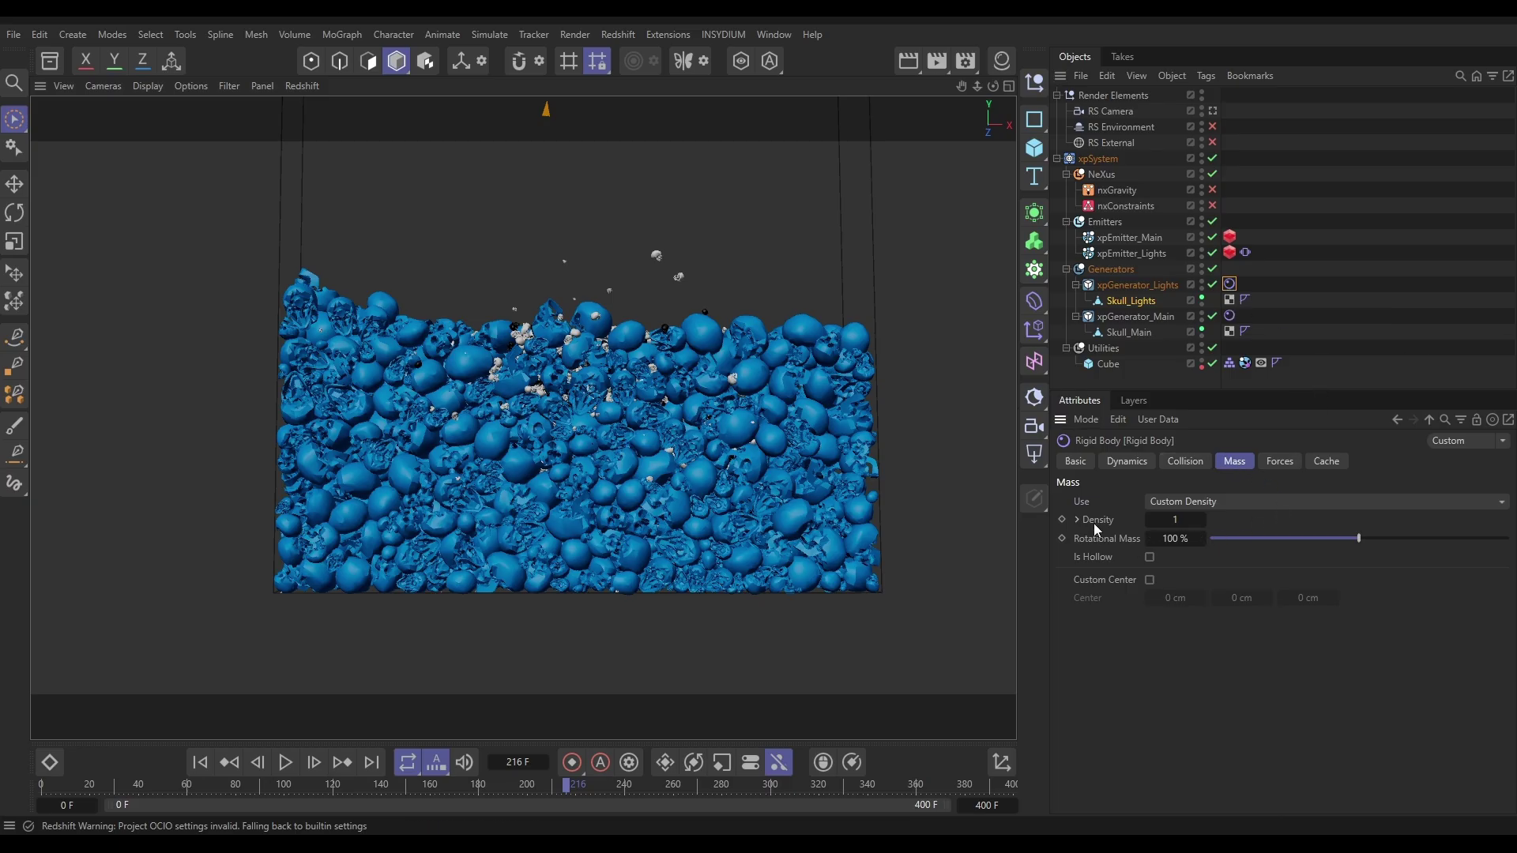
click(1176, 521)
click(201, 762)
click(289, 762)
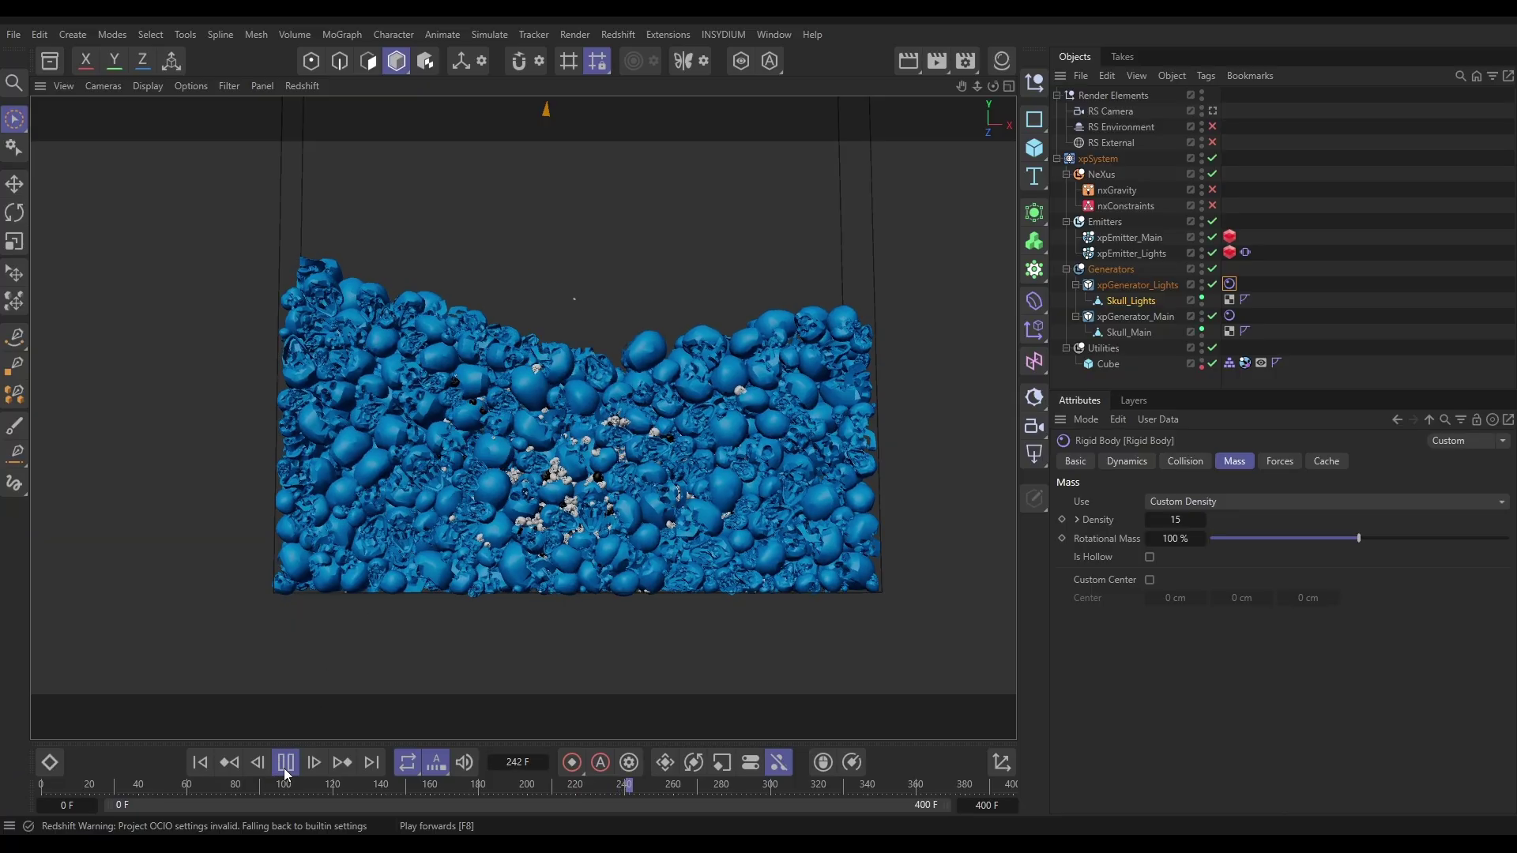
key(F8)
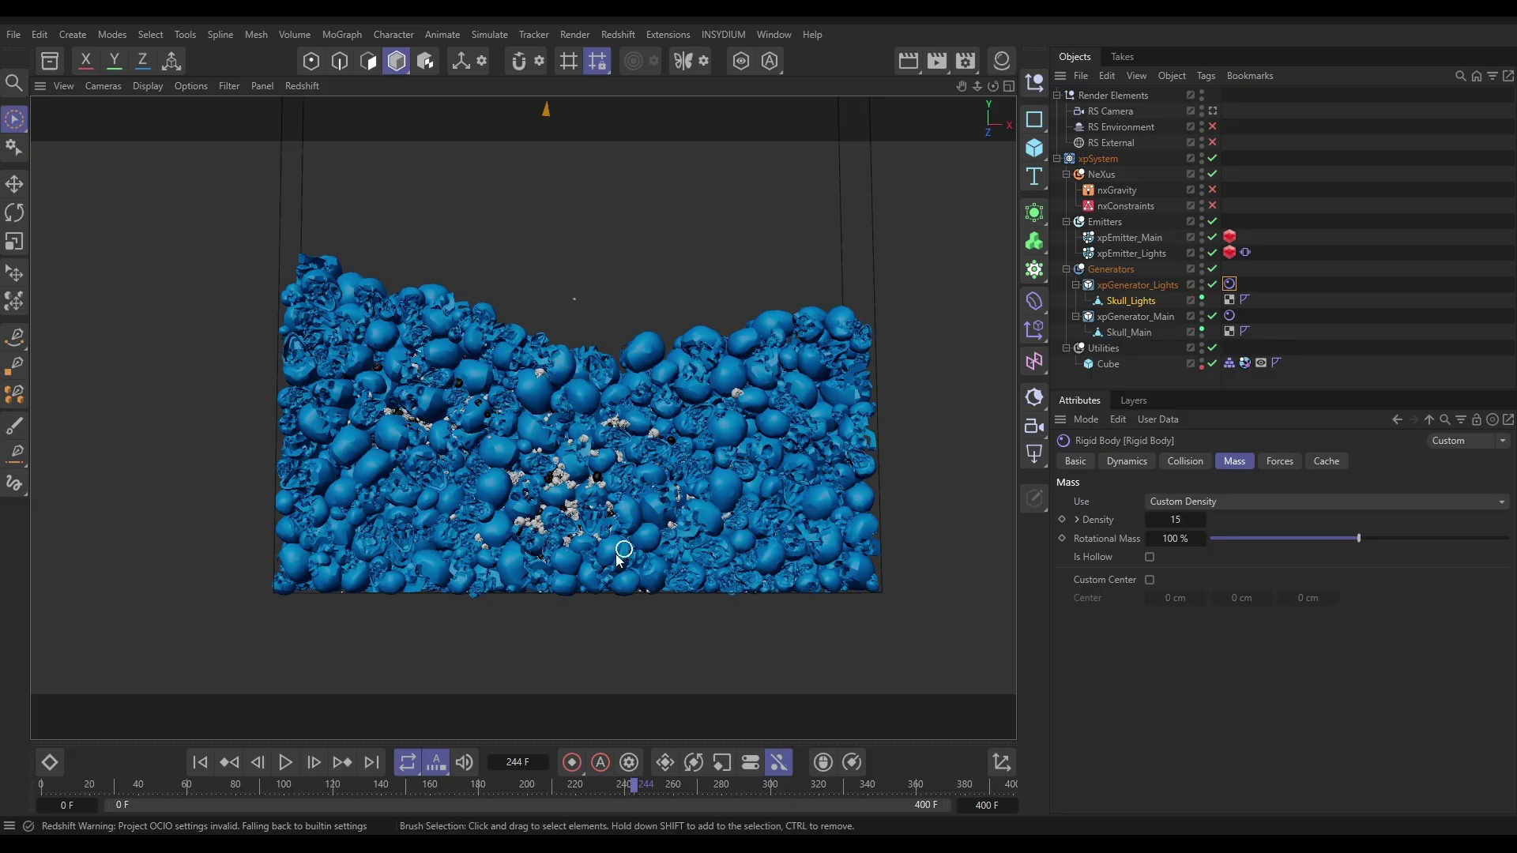
Return to the first frame, disable xpEmitter_Lights and xpGenerator_Lights, and play the simulation to about frame 30
click(199, 762)
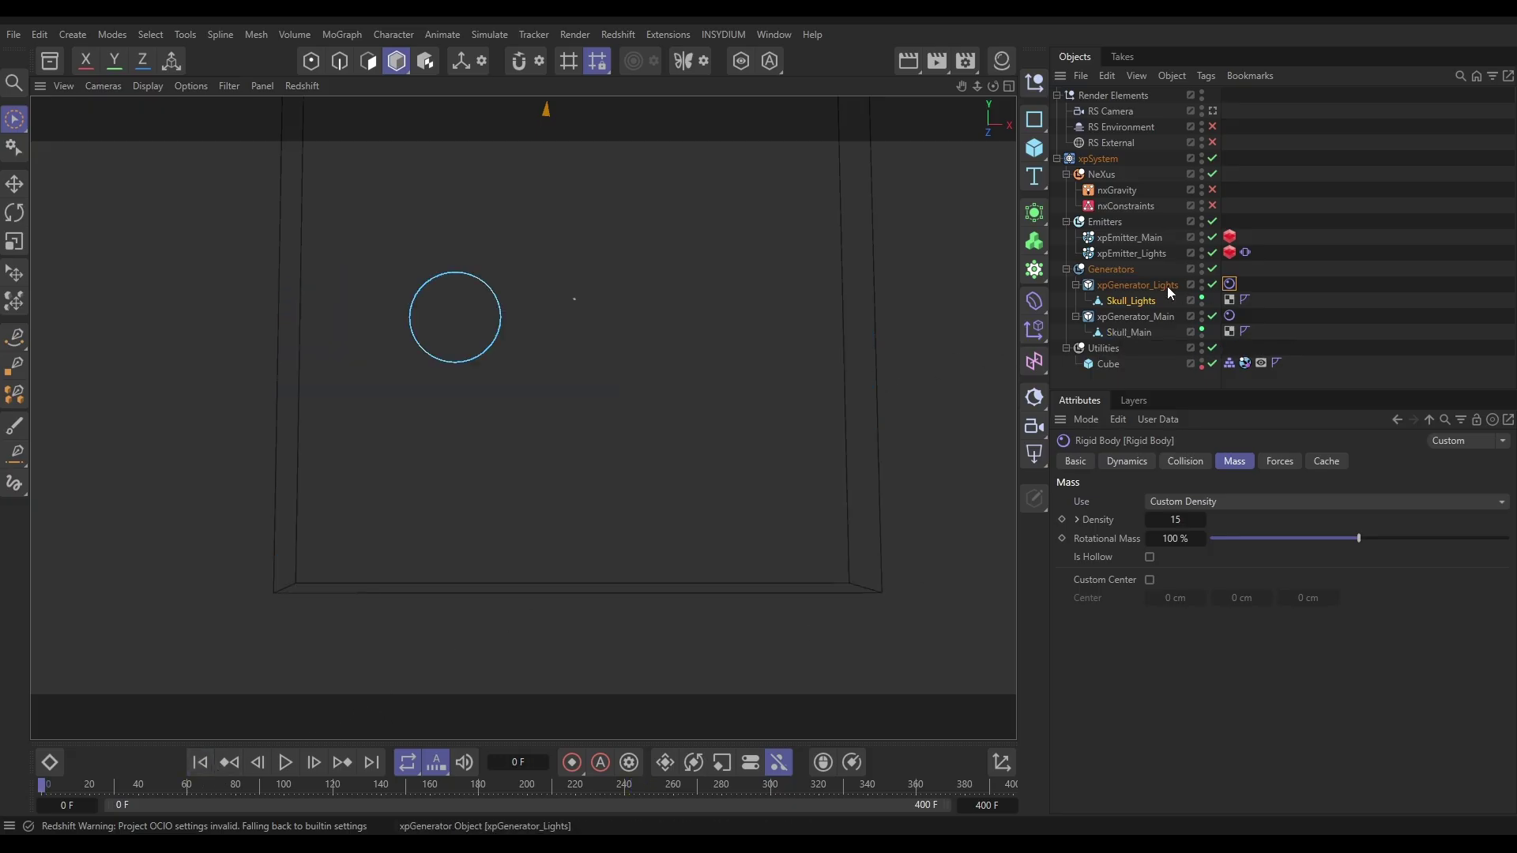
click(1213, 253)
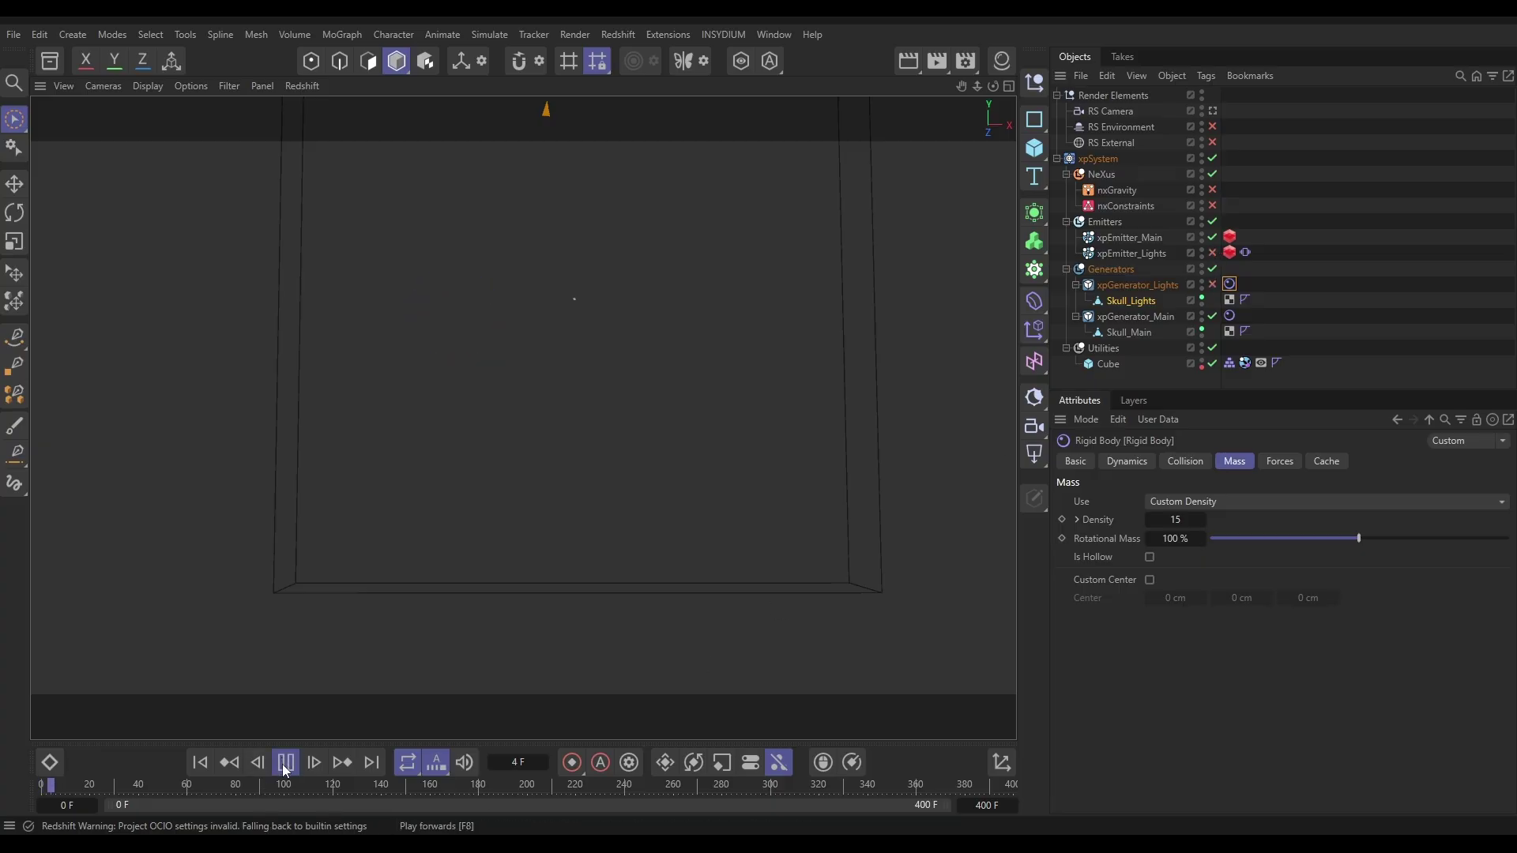
key(F8)
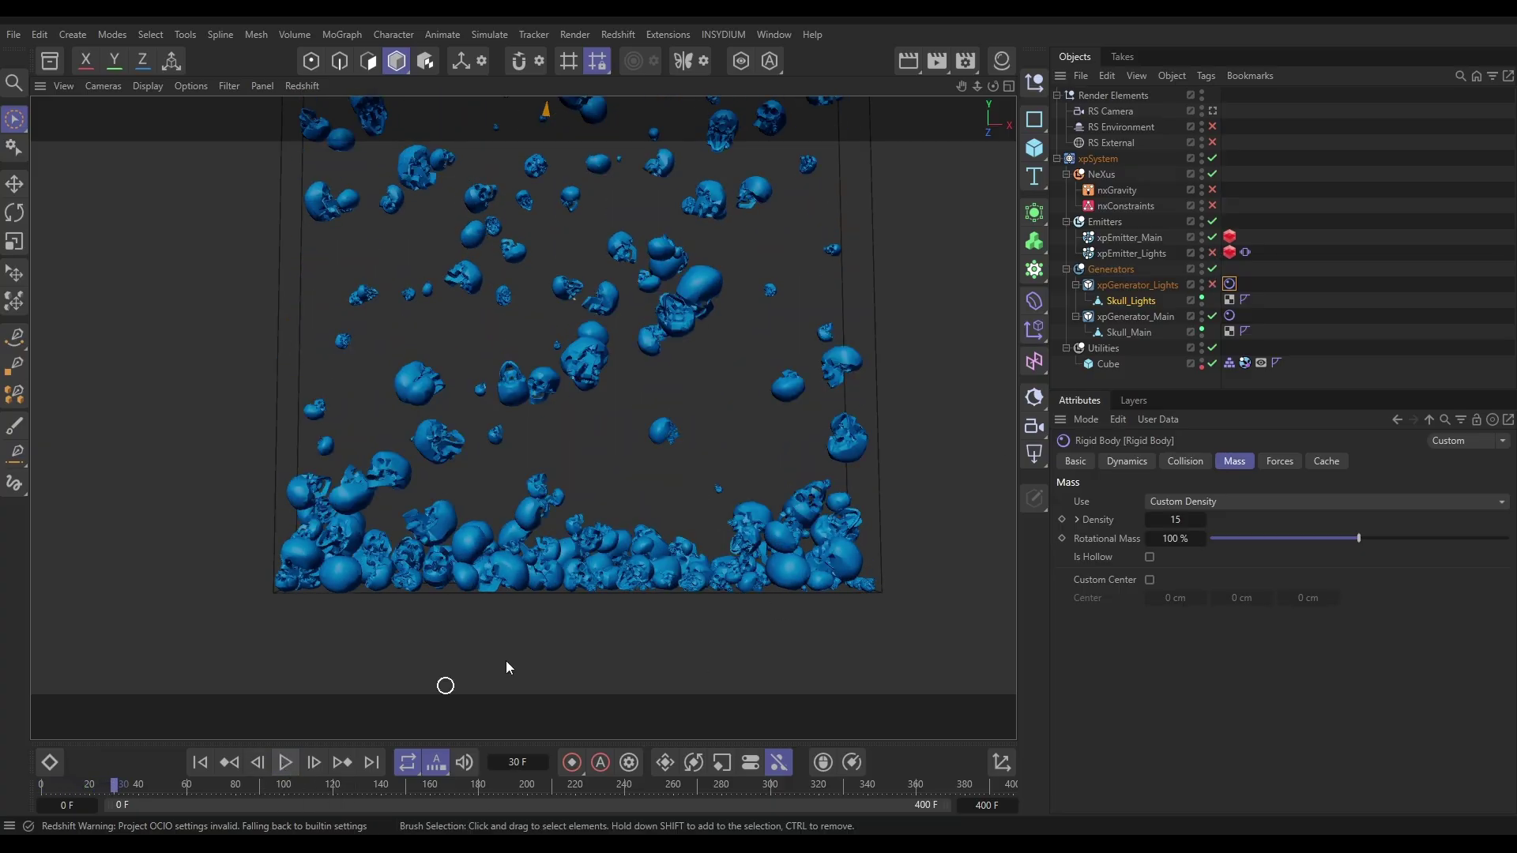
Add an nxColor modifier to the NeXus folder and give it a Gradient by Parameter layer
click(1106, 172)
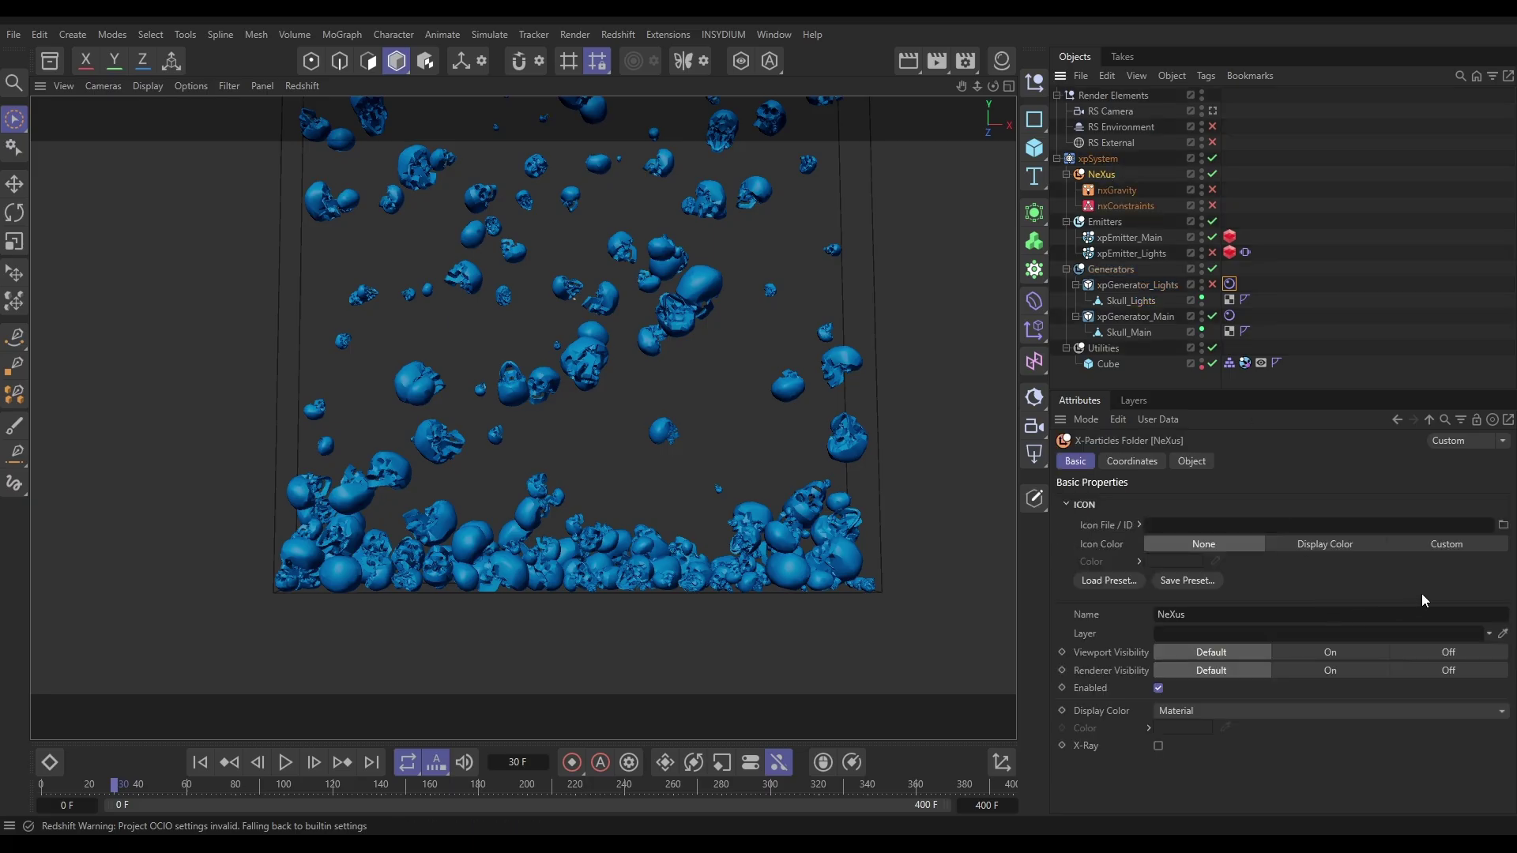
click(1193, 461)
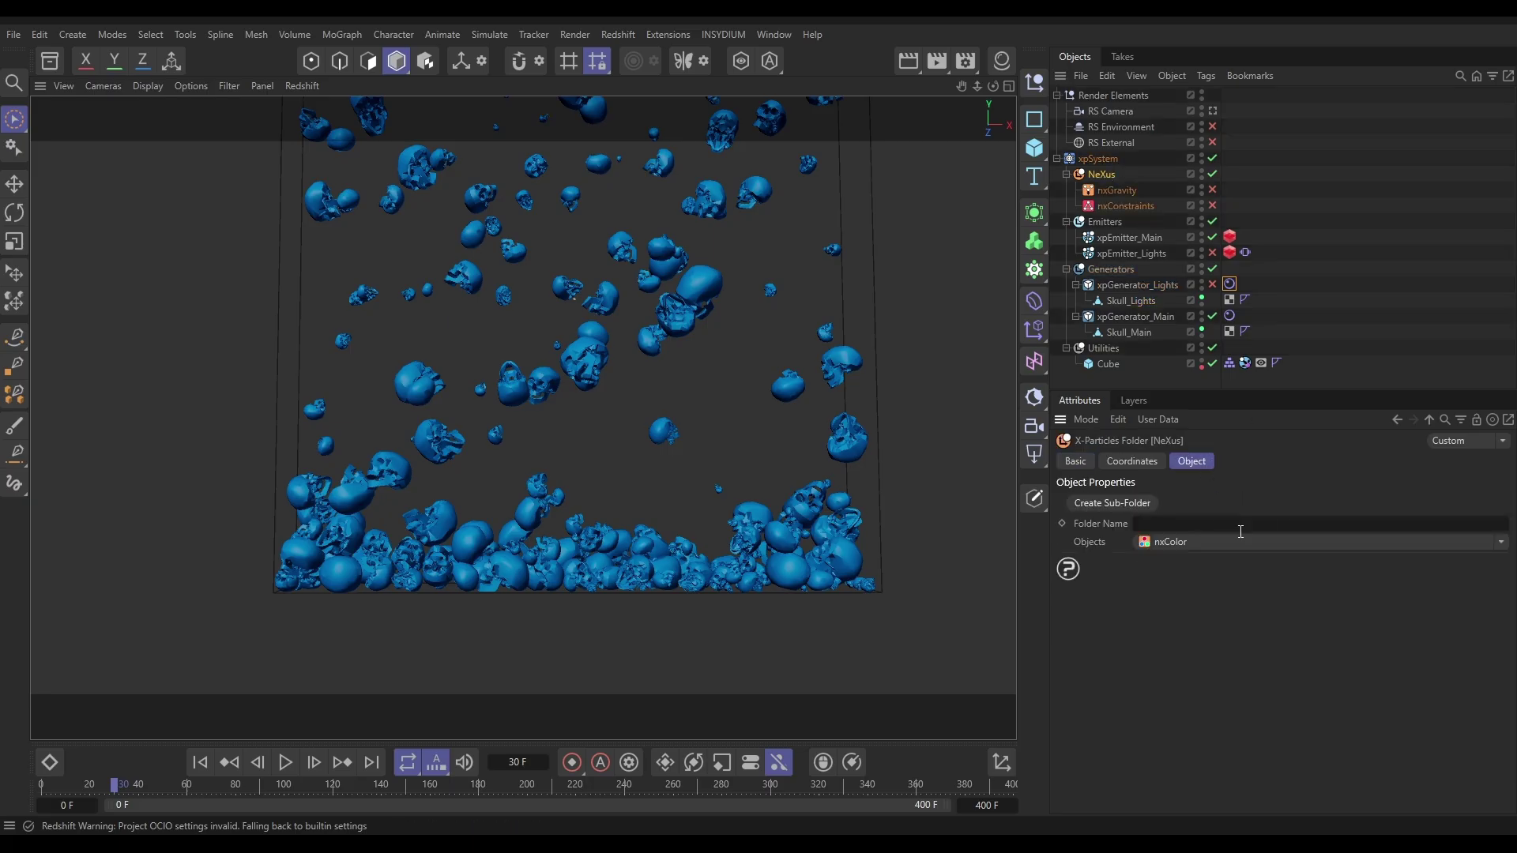
click(1435, 542)
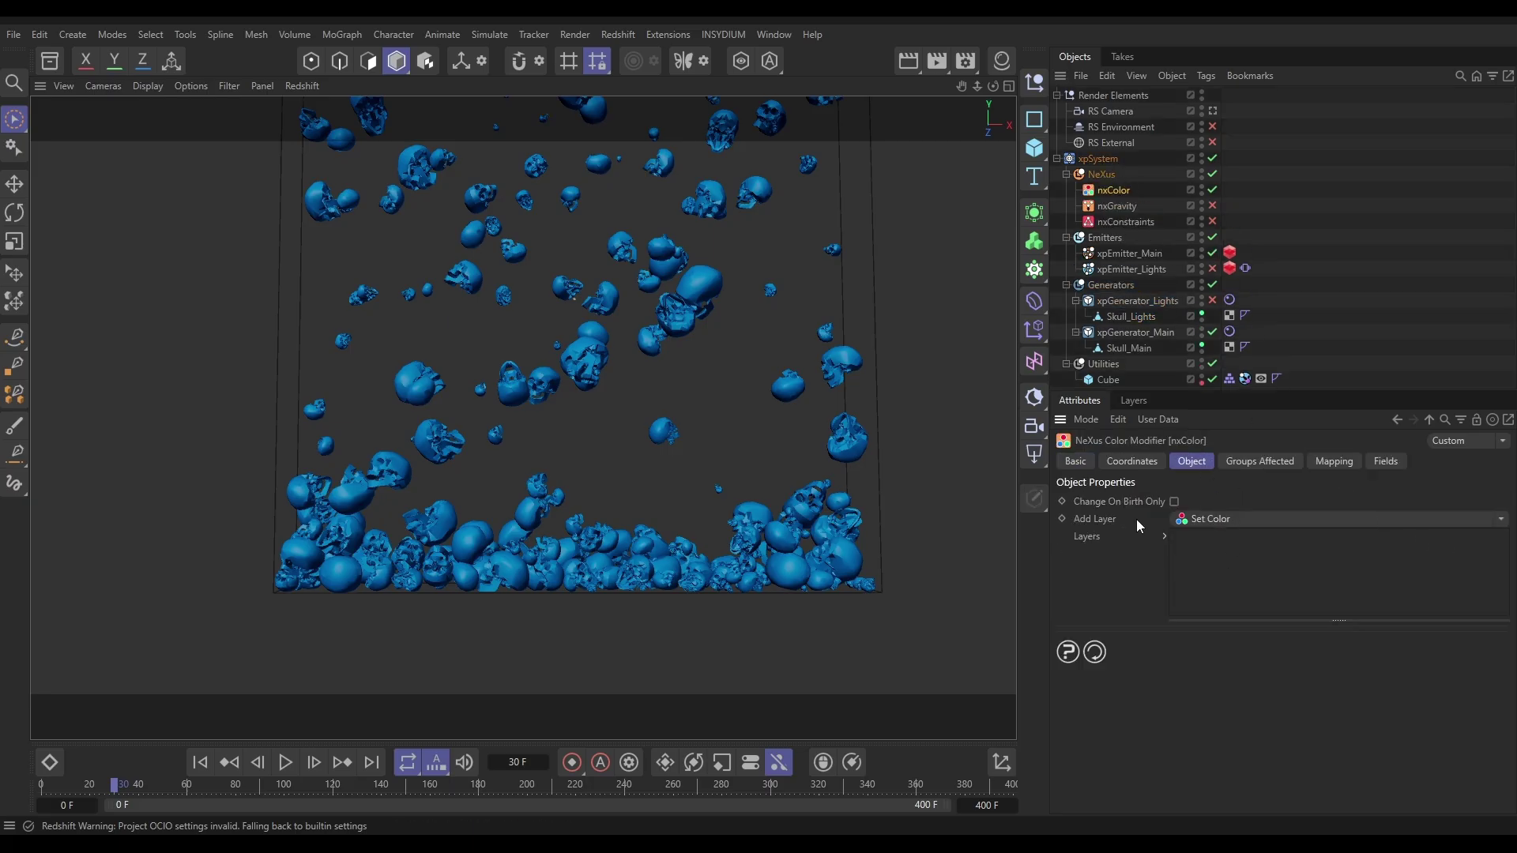
click(1500, 519)
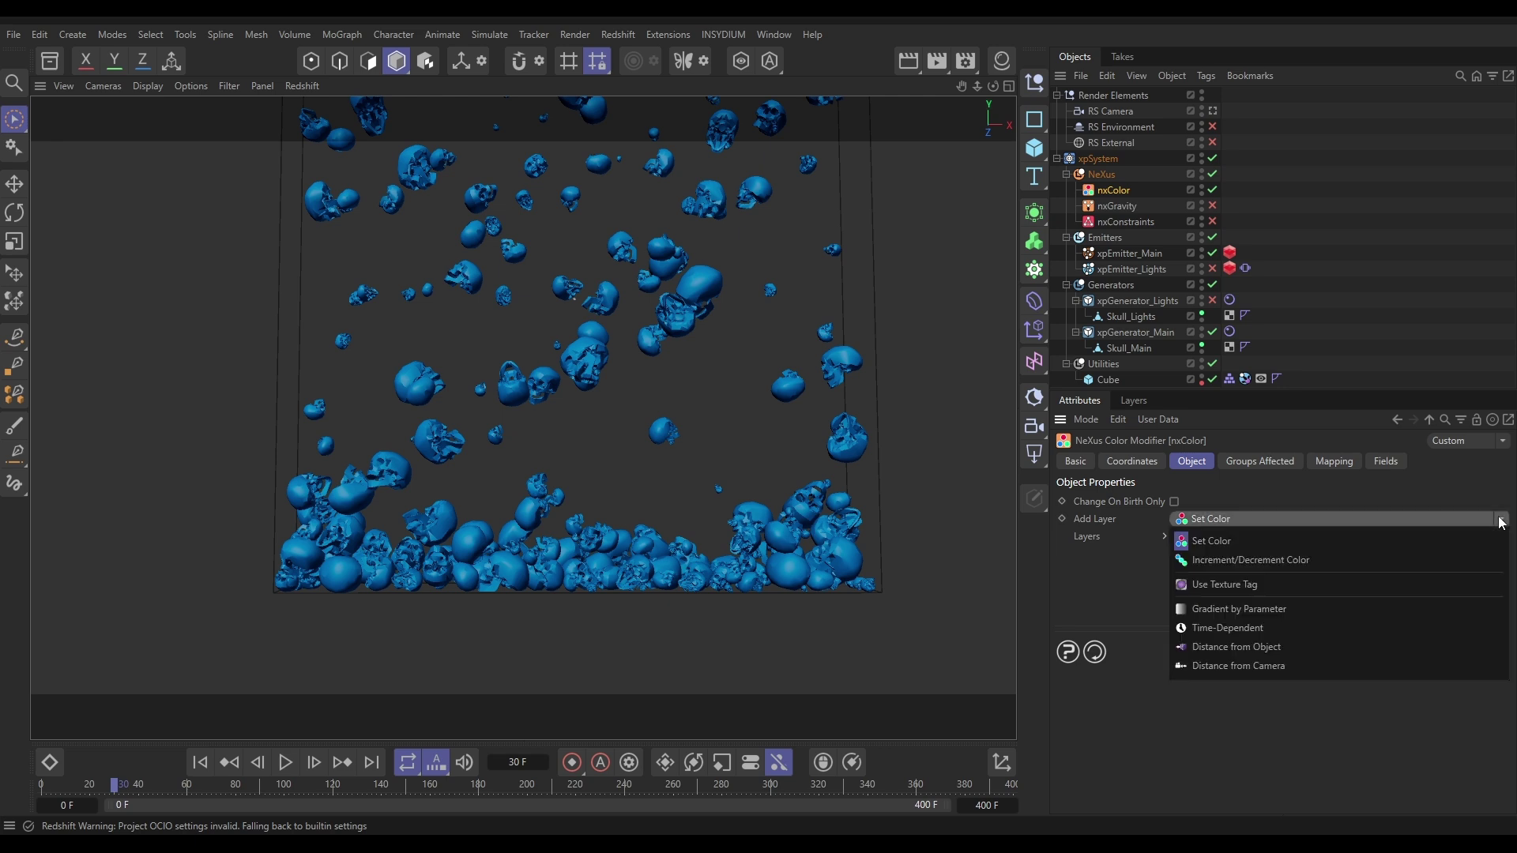
click(1444, 610)
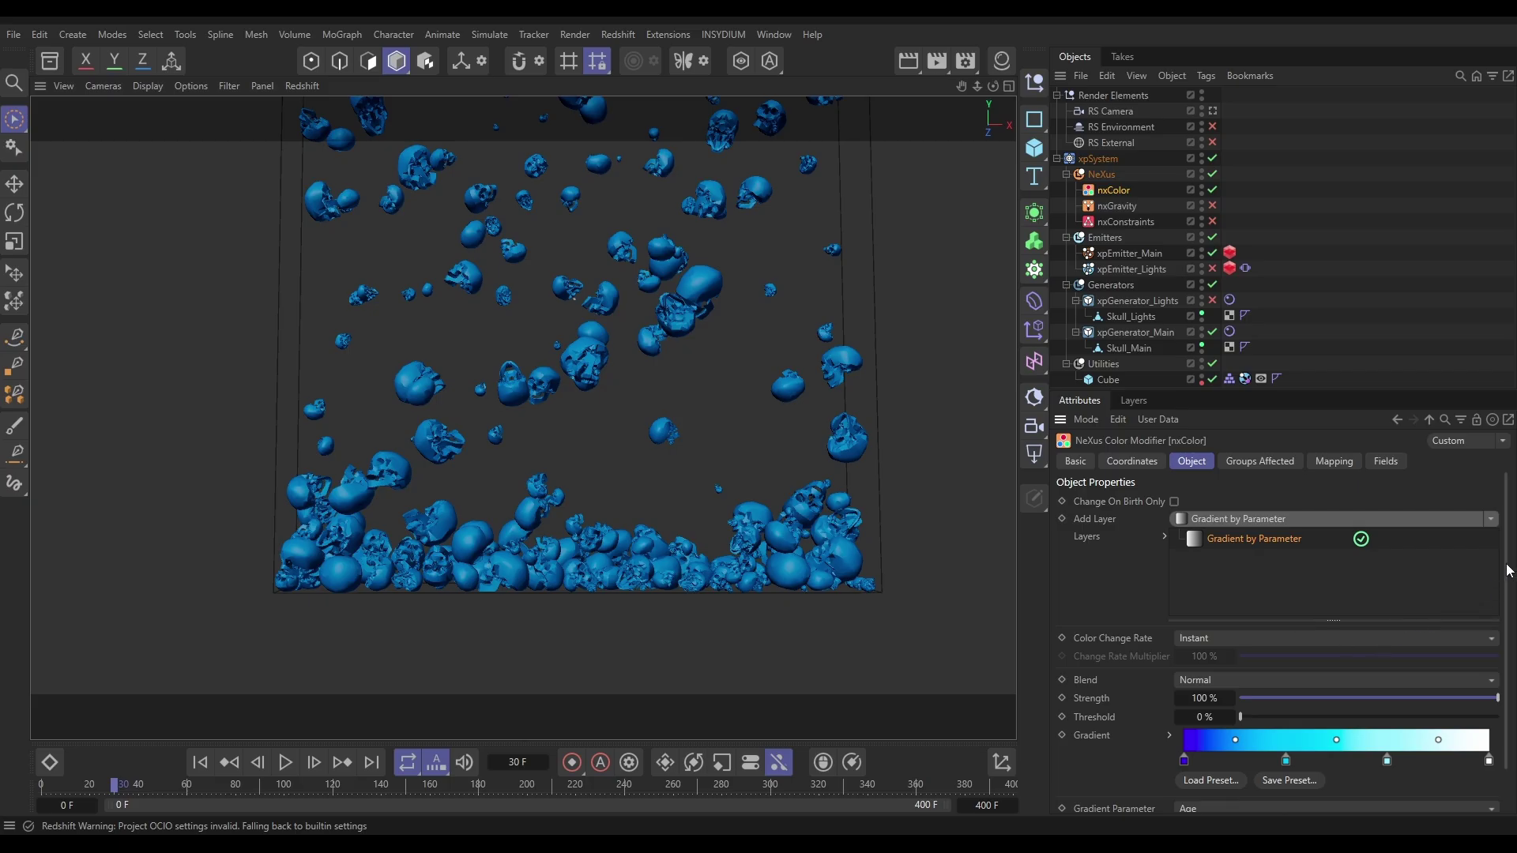
Load the violet-to-yellow gradient preset into the Gradient by Parameter layer of nxColor
scroll(1507, 561, down, 2)
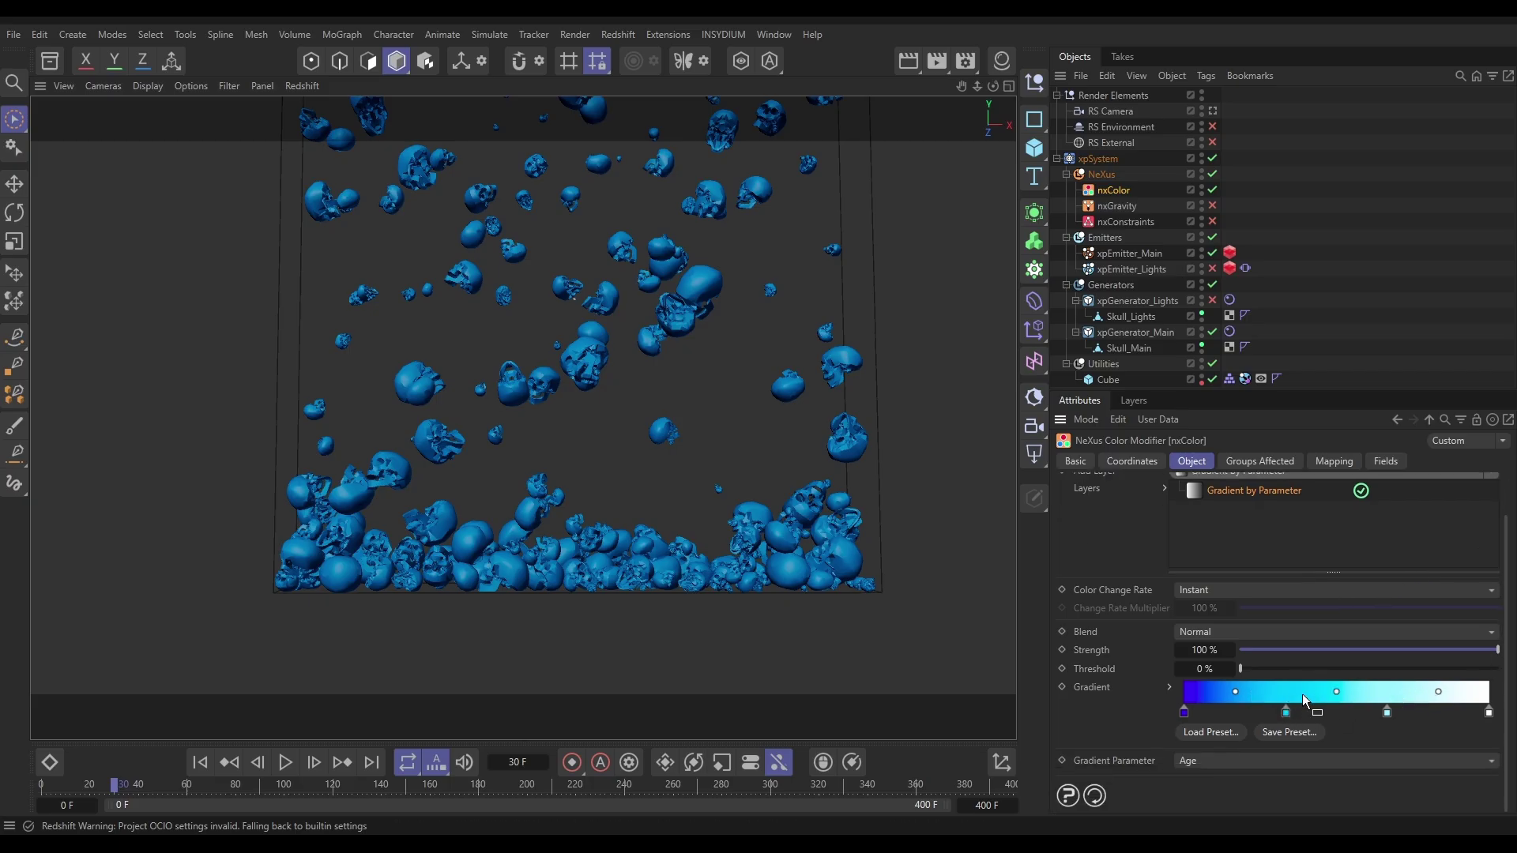
click(1206, 733)
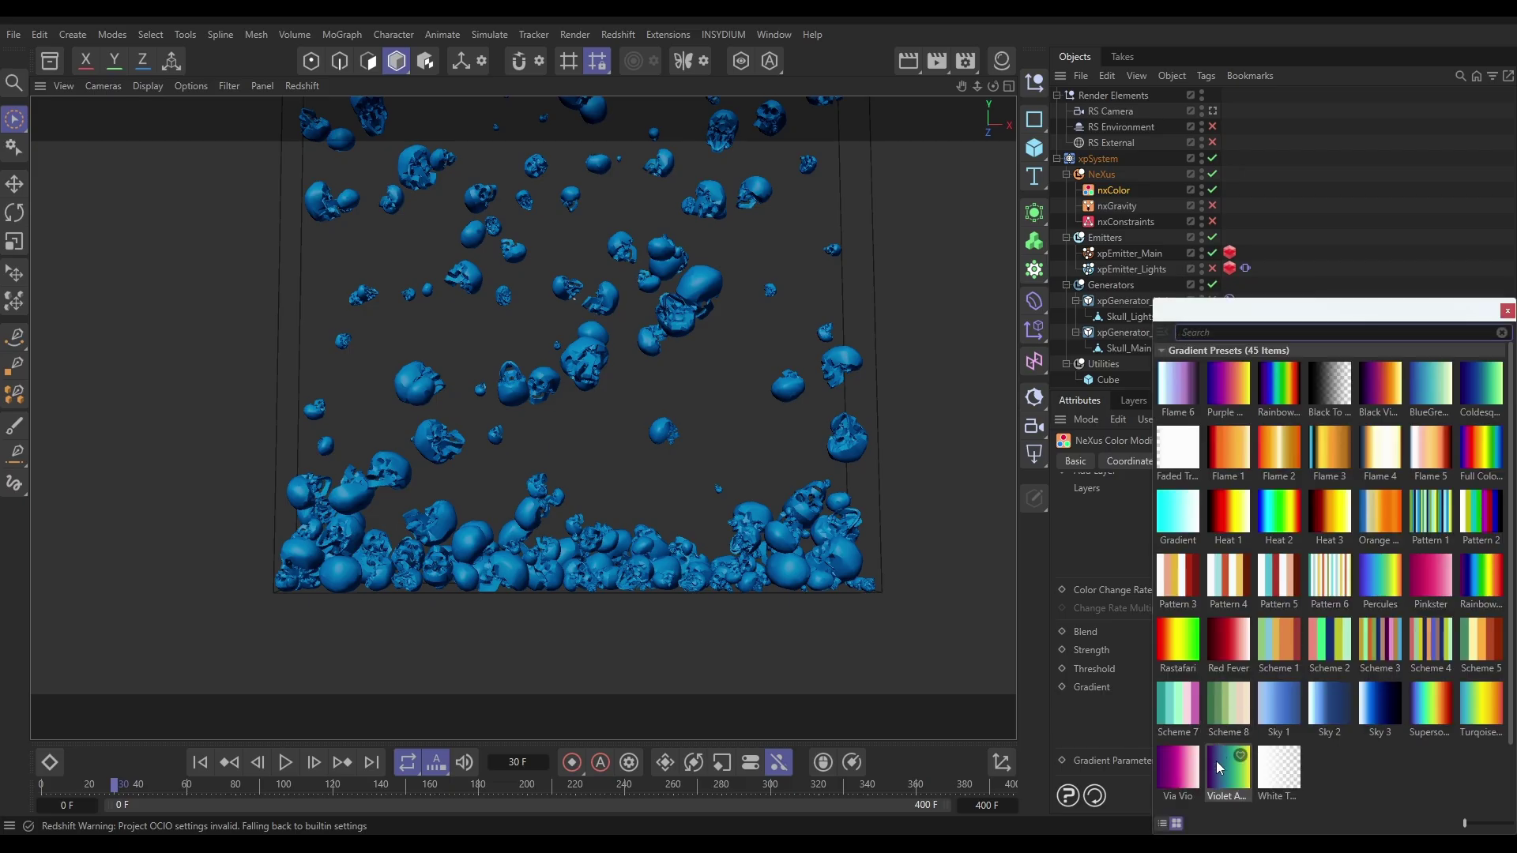
click(1217, 763)
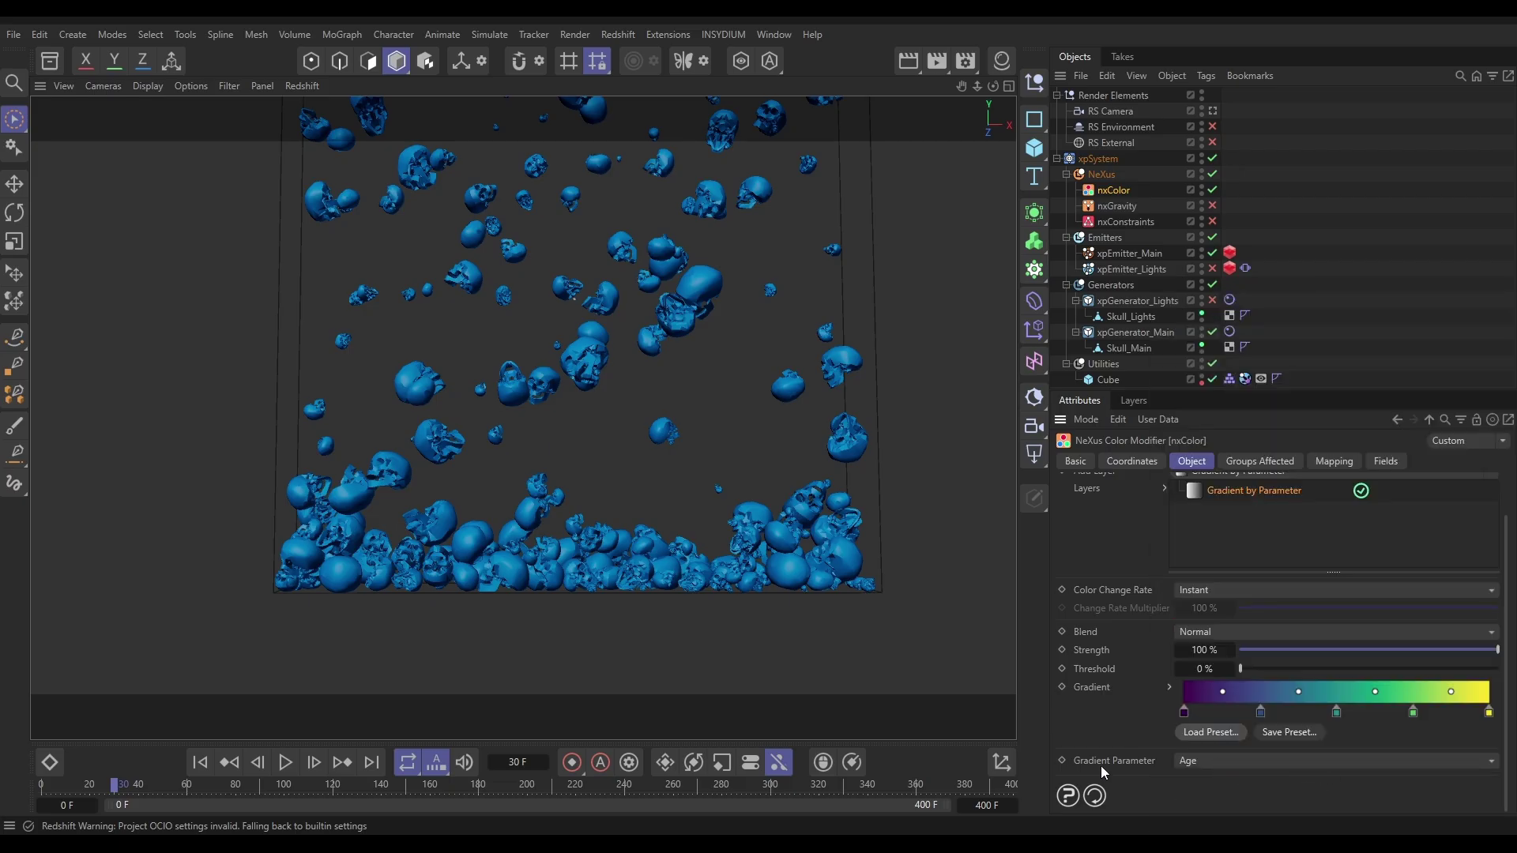
Set nxColor's Gradient Parameter to Random and replay the simulation from the start to about frame 41
click(1182, 762)
click(1212, 746)
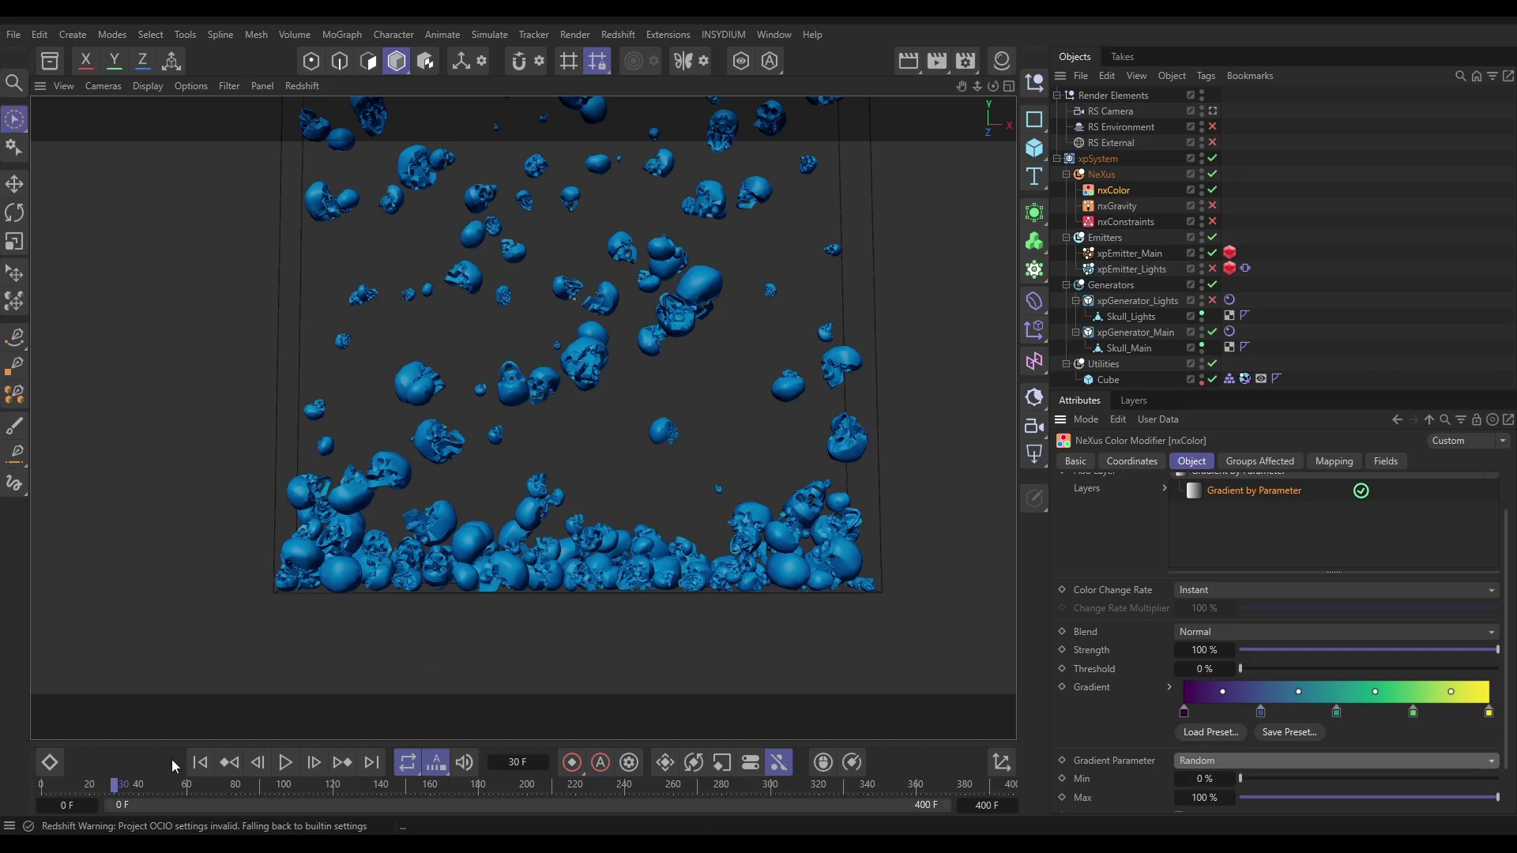
click(200, 763)
click(286, 763)
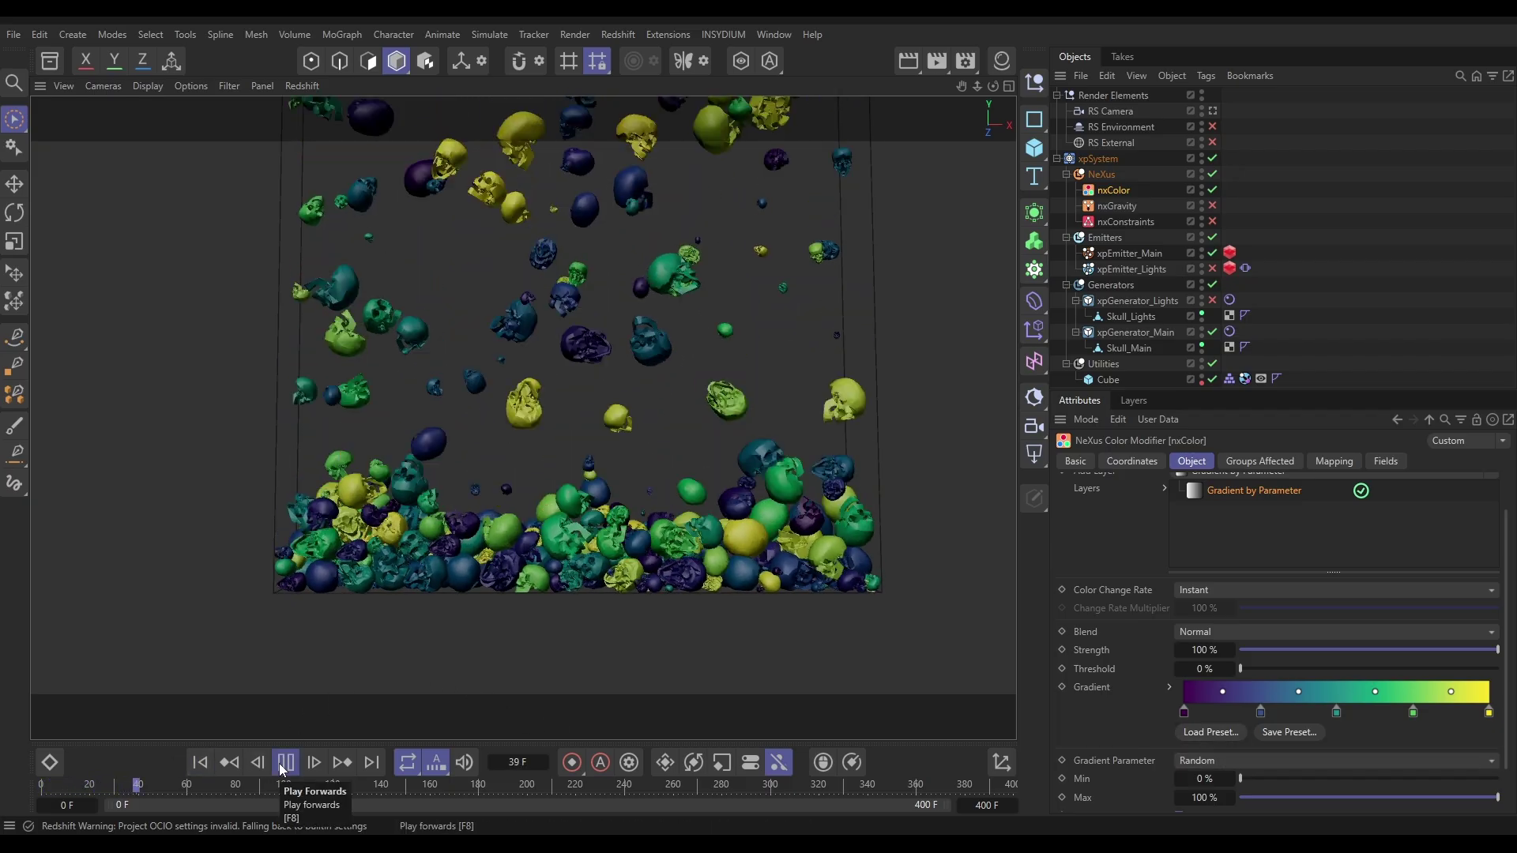
click(285, 762)
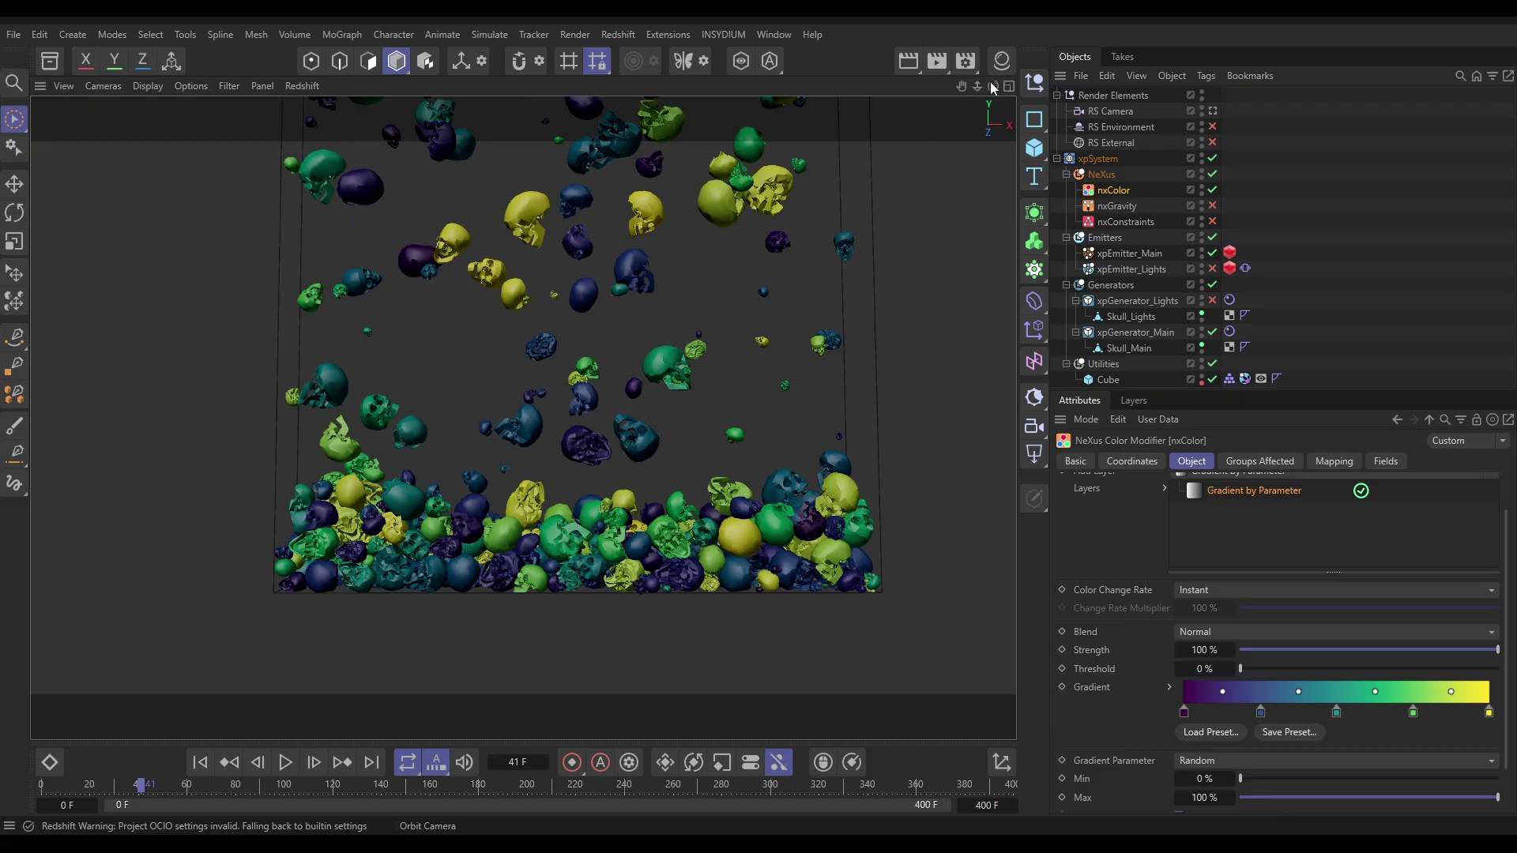
Show the scene's materials and apply the Skull_Main material to xpGenerator_Main
click(1001, 60)
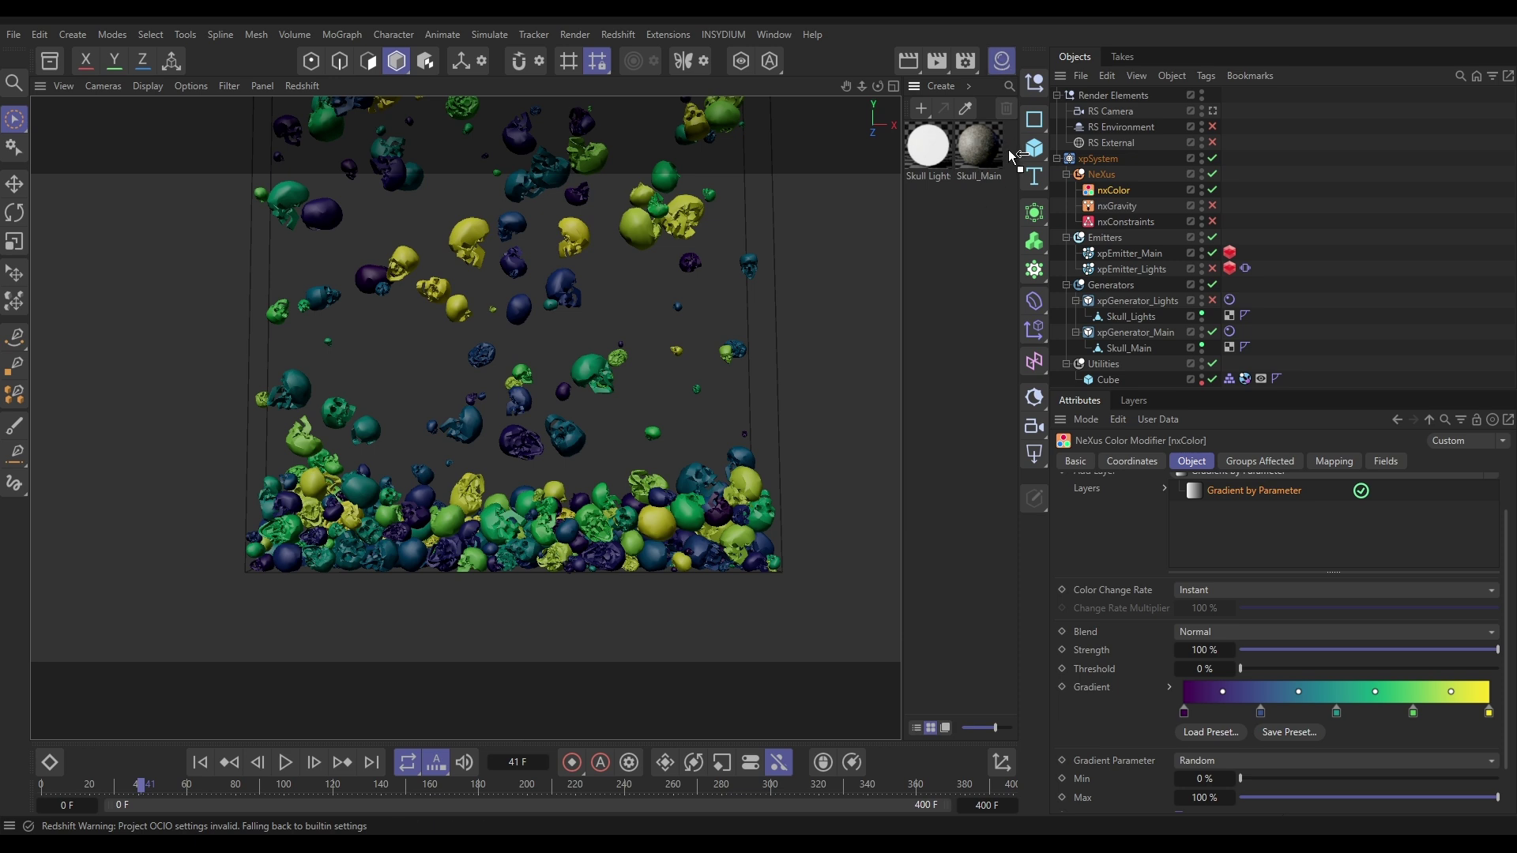
drag(1091, 186, 1150, 327)
drag(1135, 341, 1138, 333)
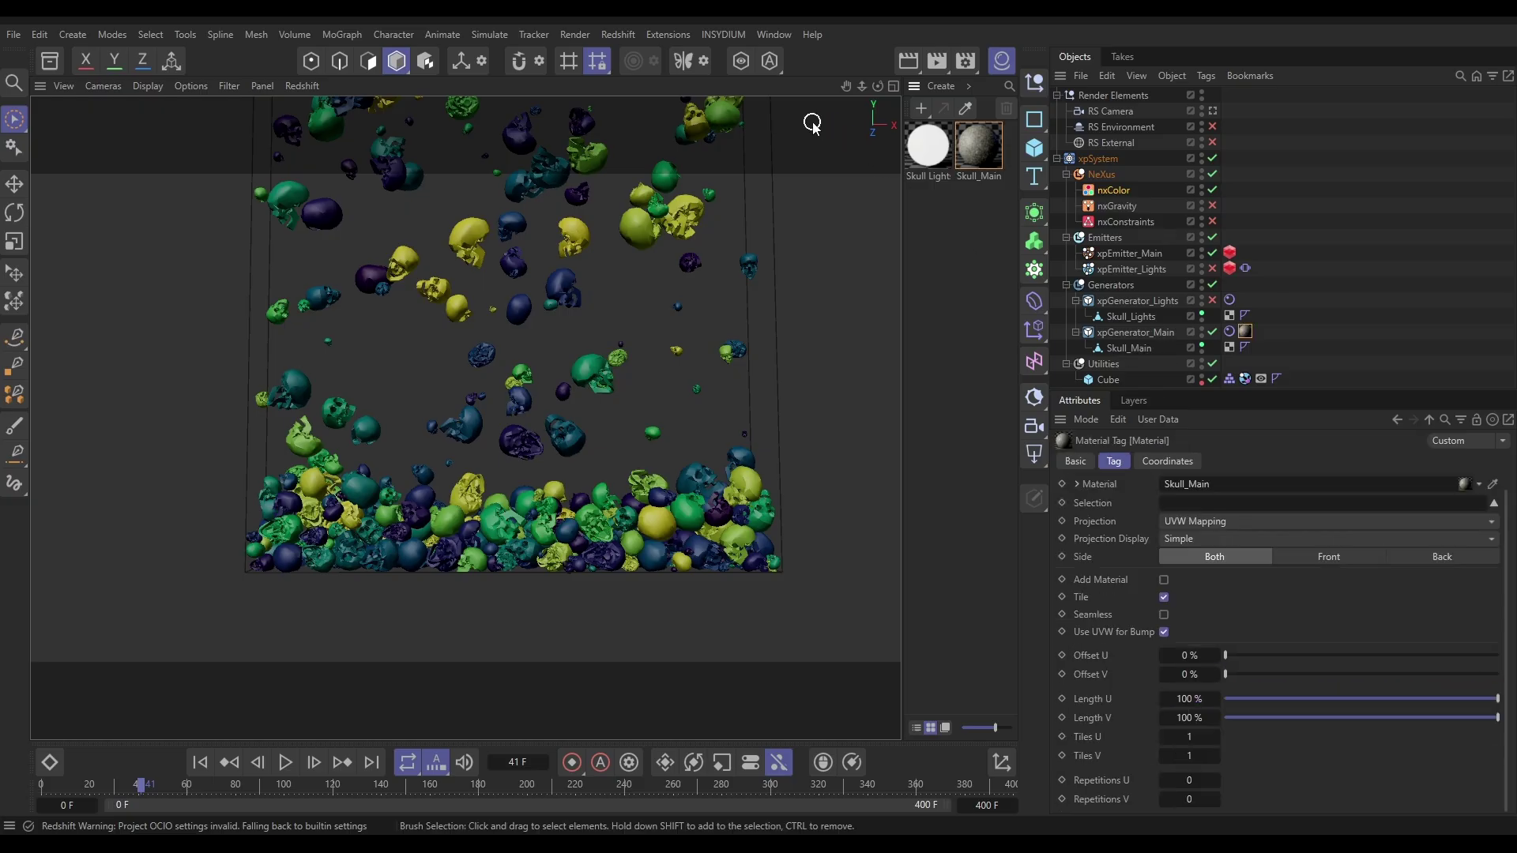
Start a live render in Redshift RenderView and enable the RS Environment and RS External objects
click(610, 32)
click(656, 176)
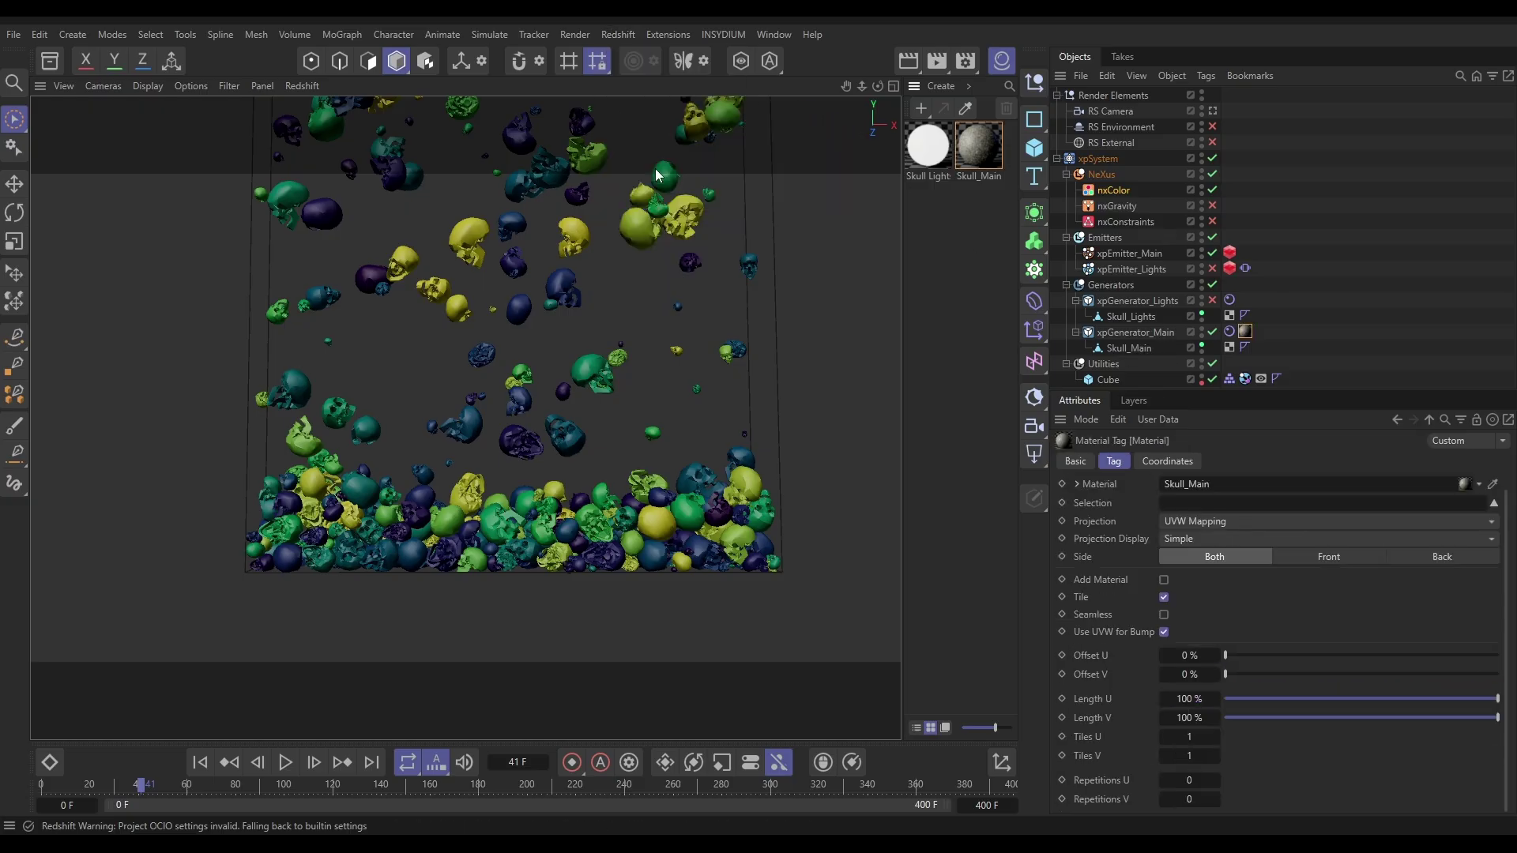
drag(936, 161, 327, 66)
click(103, 106)
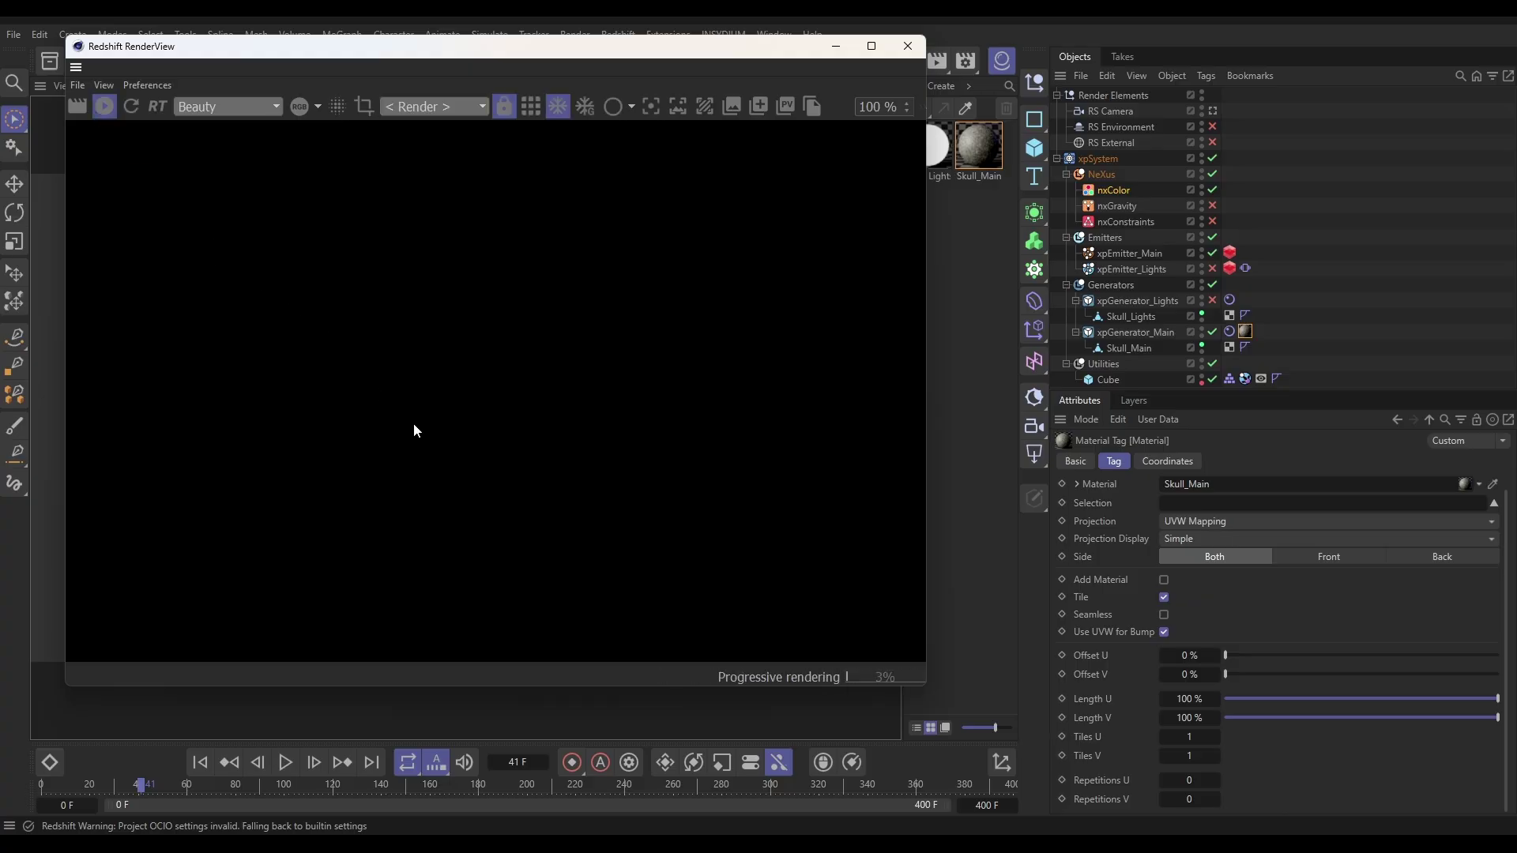
click(1212, 127)
click(1213, 142)
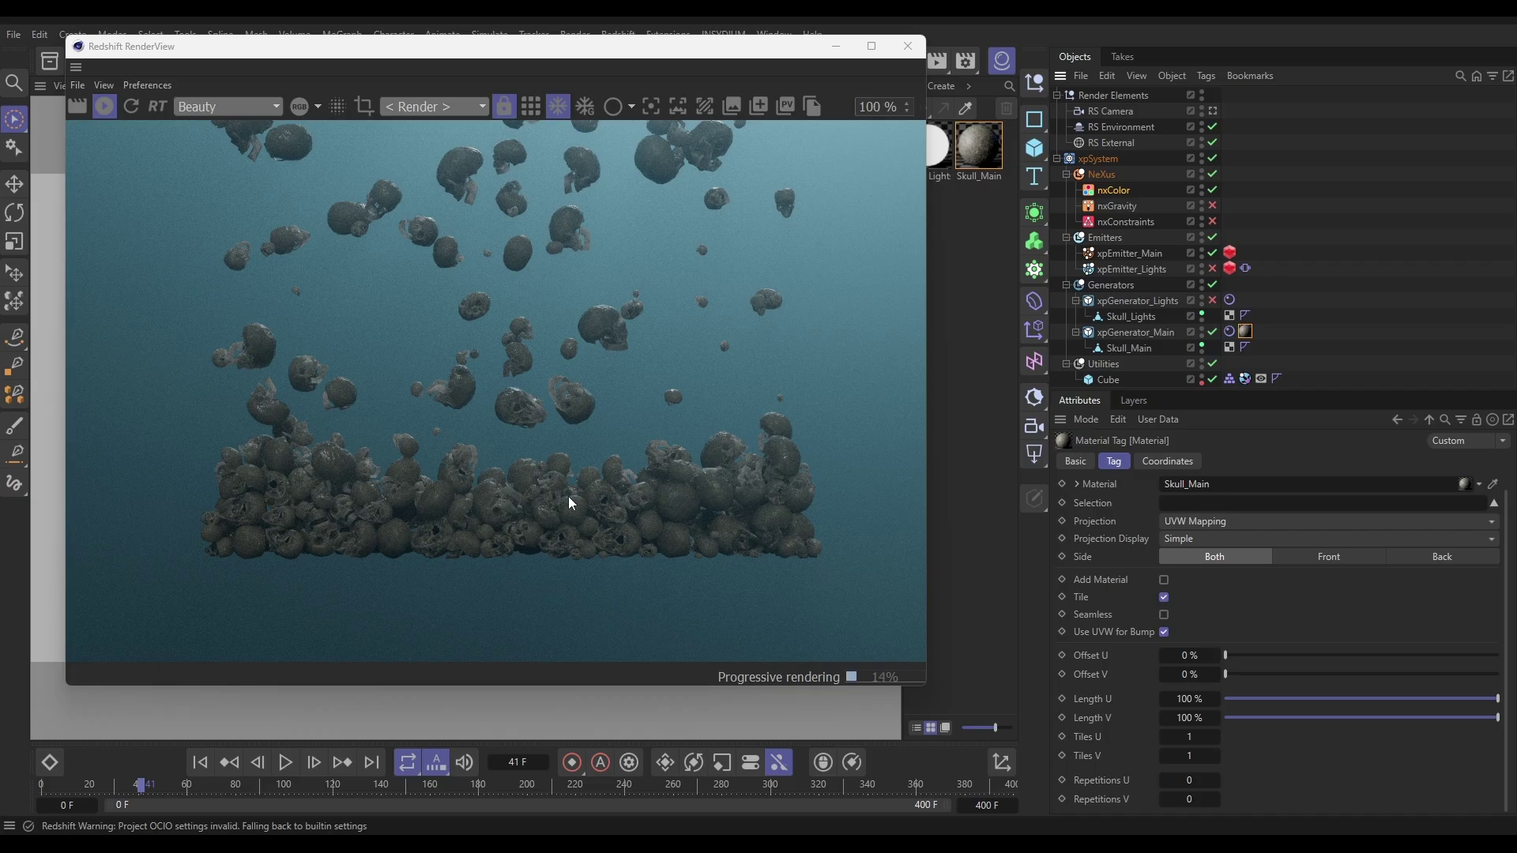
Open the Skull_Main material's node graph and move the Maxon Noise and Bump Map nodes up beside RS Standard
double_click(978, 155)
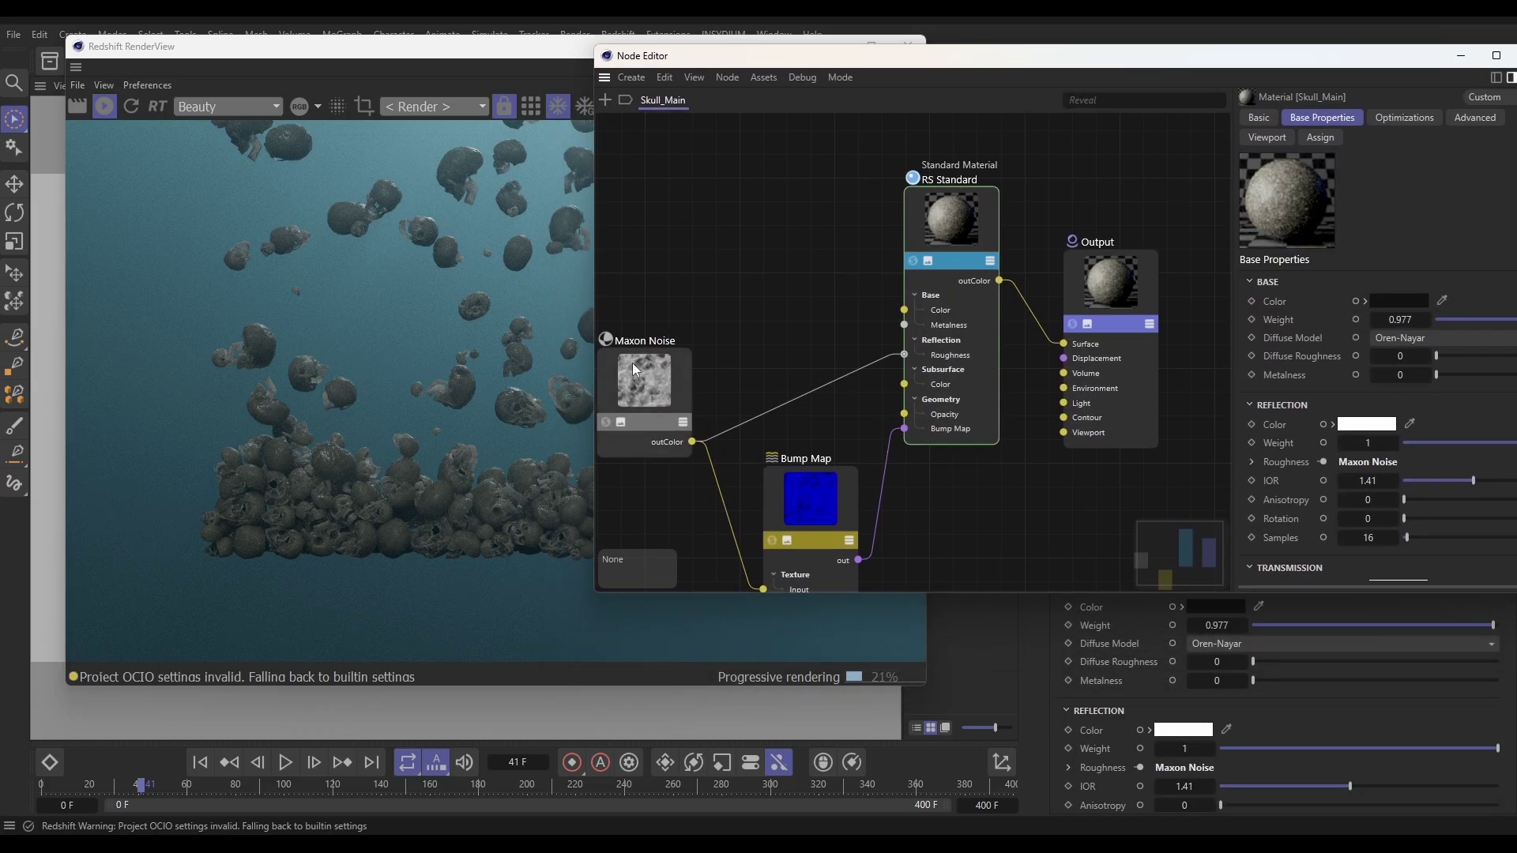
drag(632, 362, 656, 269)
drag(809, 518, 805, 436)
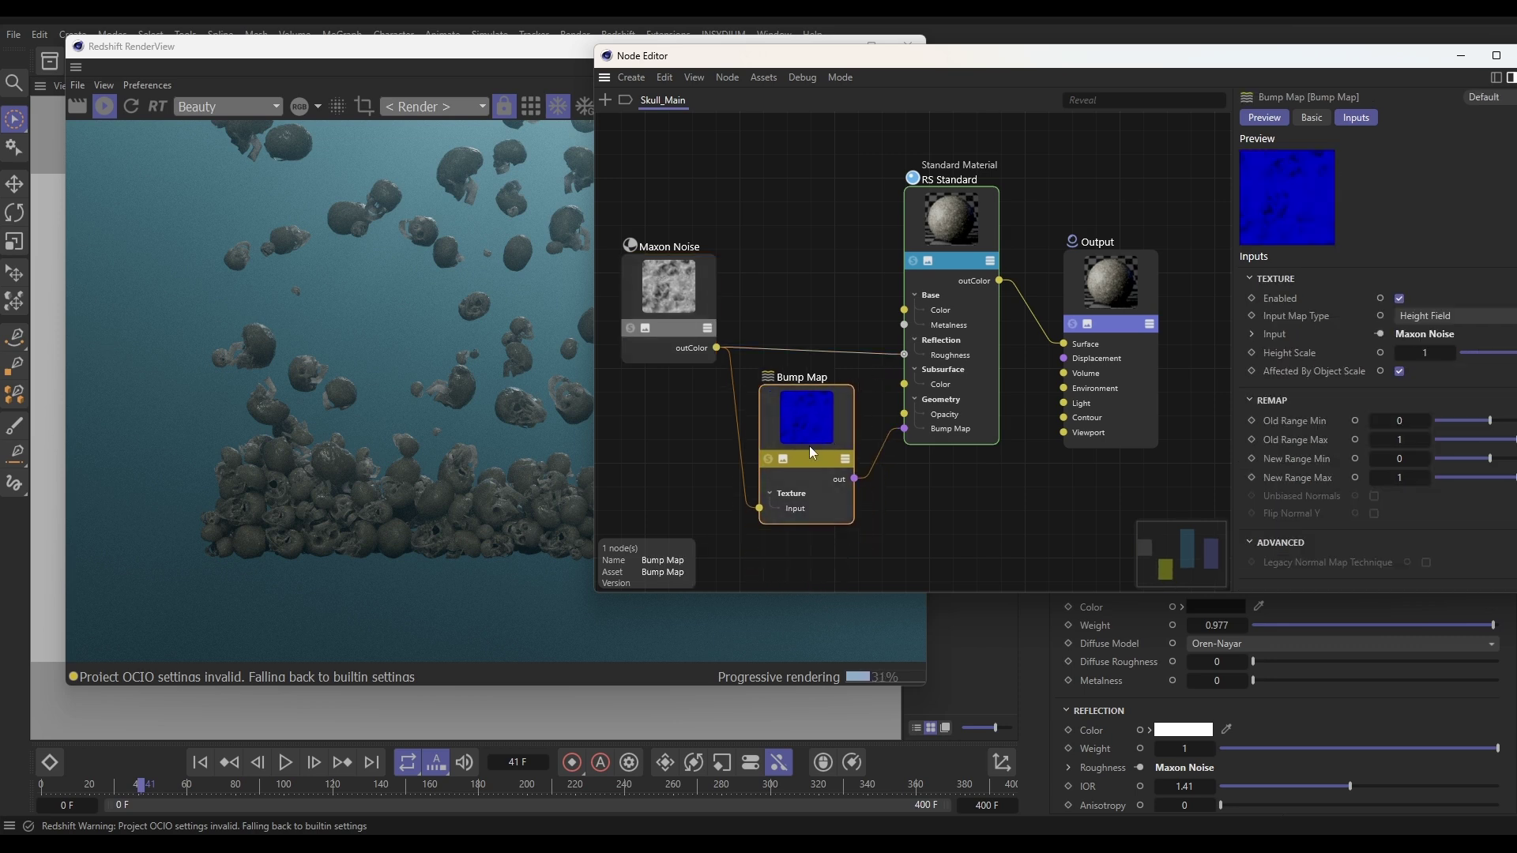
click(937, 212)
drag(1070, 64, 1011, 75)
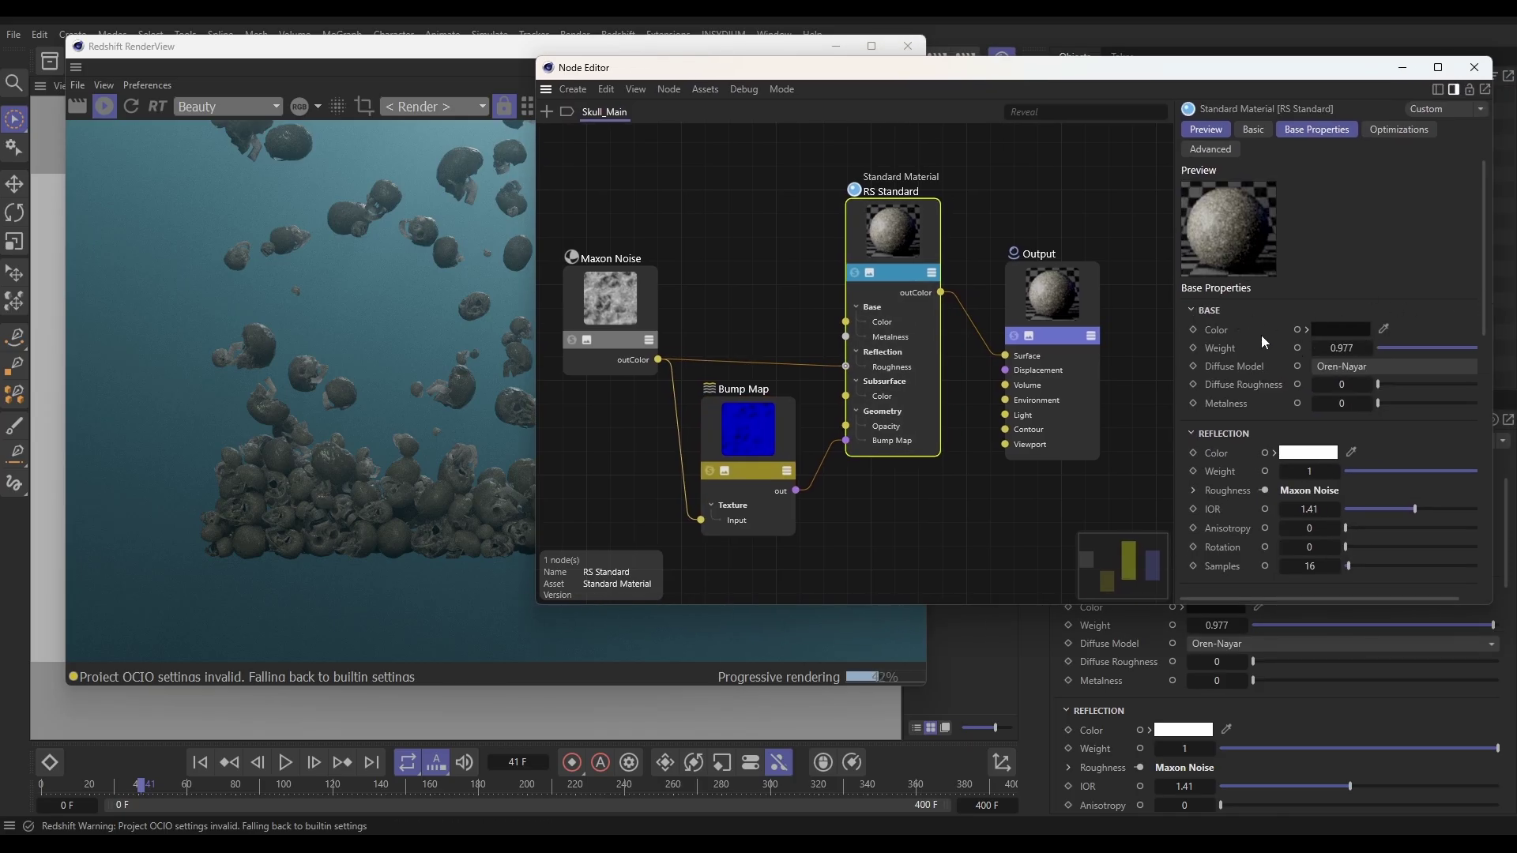
Examine the Subsurface color settings of the RS Standard node
drag(1485, 295, 1470, 468)
click(1225, 370)
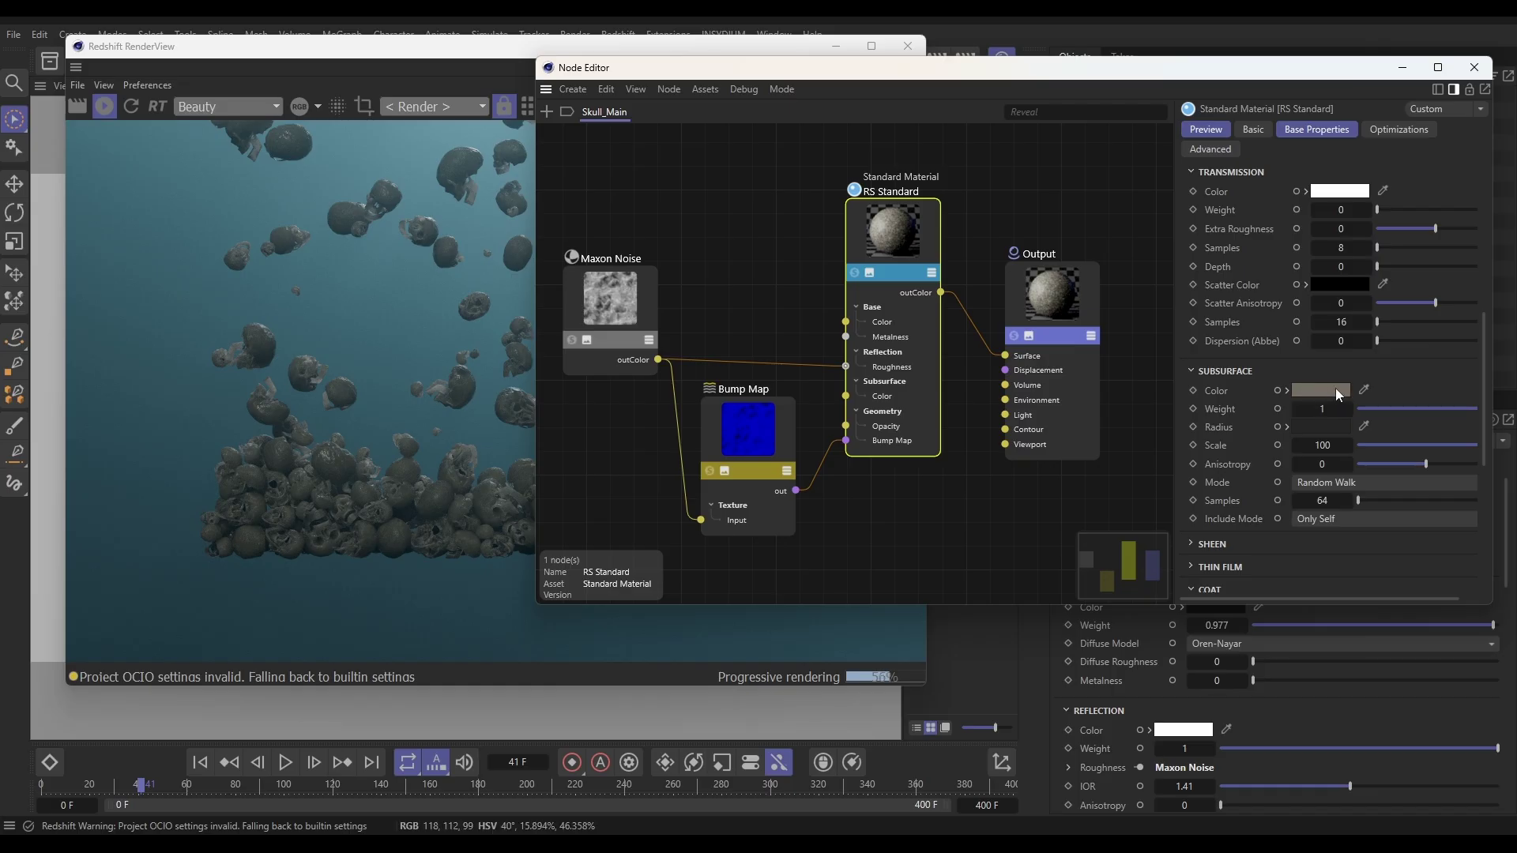
mouse_move(1317, 389)
click(1280, 391)
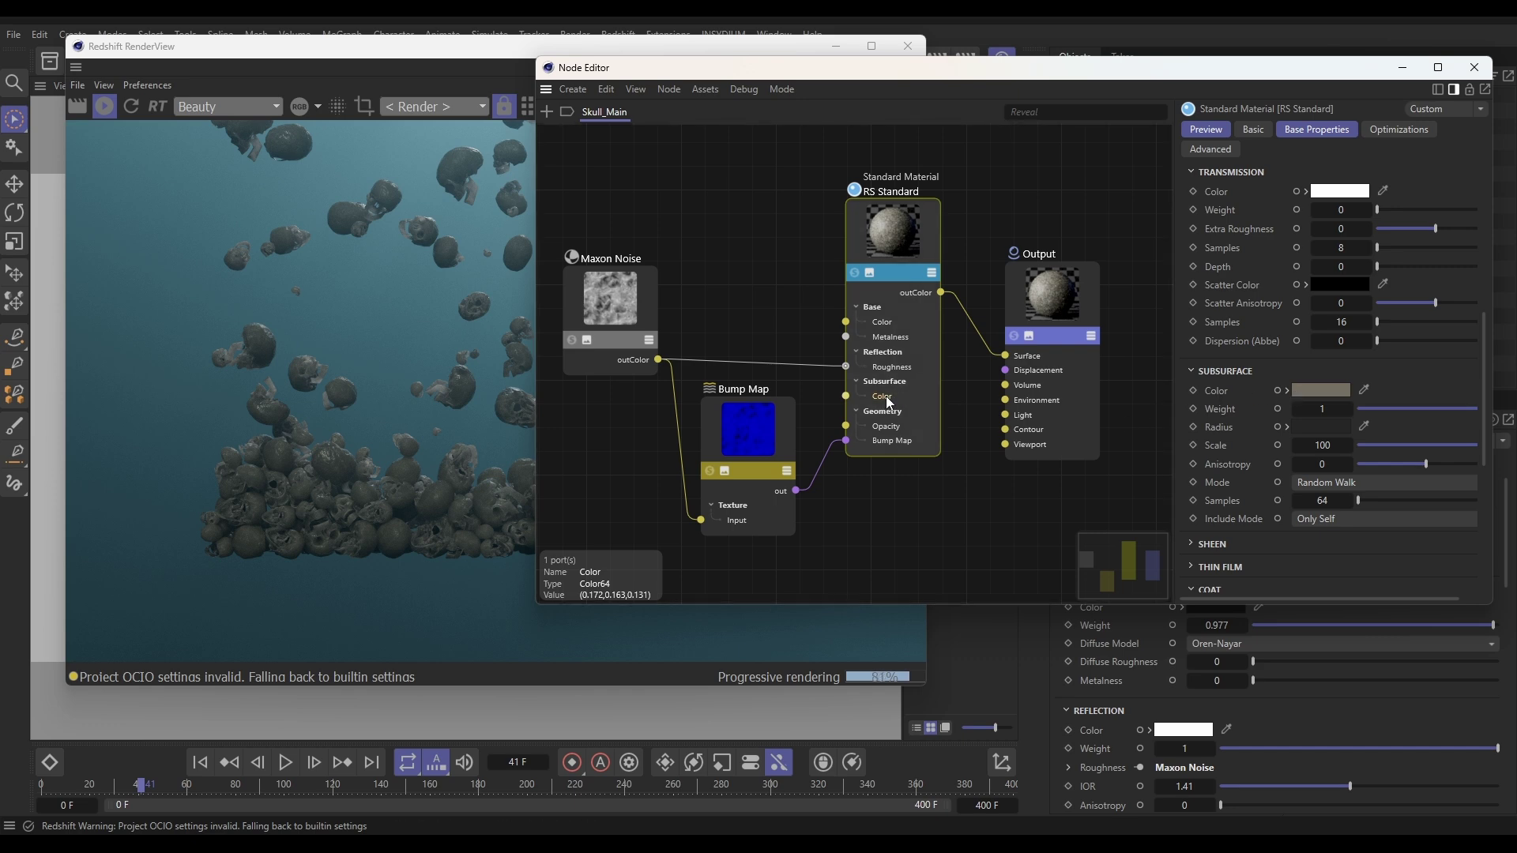
Add a Color User Data node to the Skull_Main graph and set its attribute to the Object Color preset, RSObjectColor
double_click(729, 210)
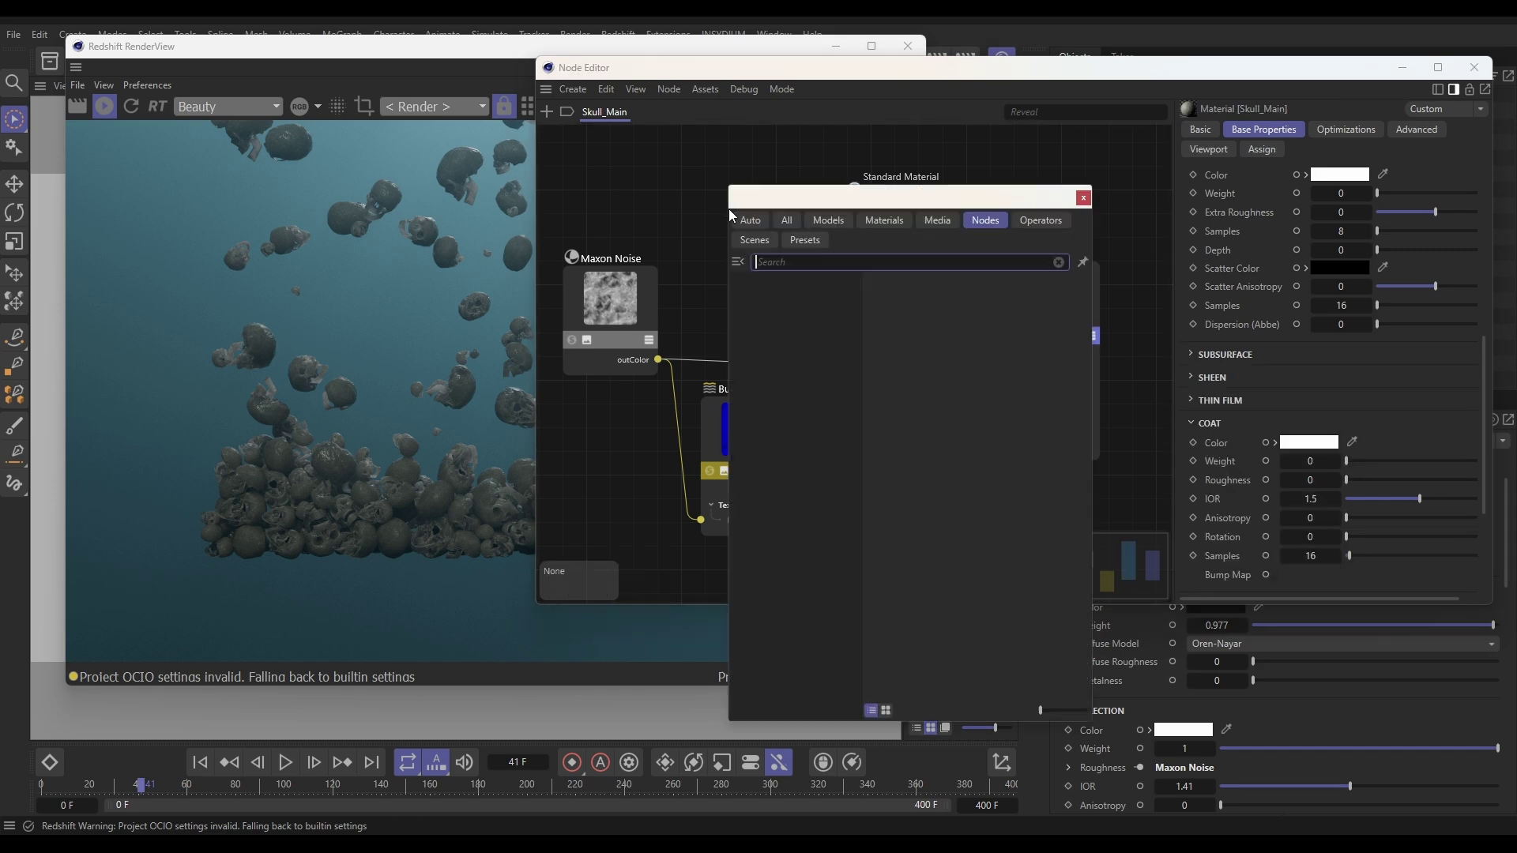
text(user)
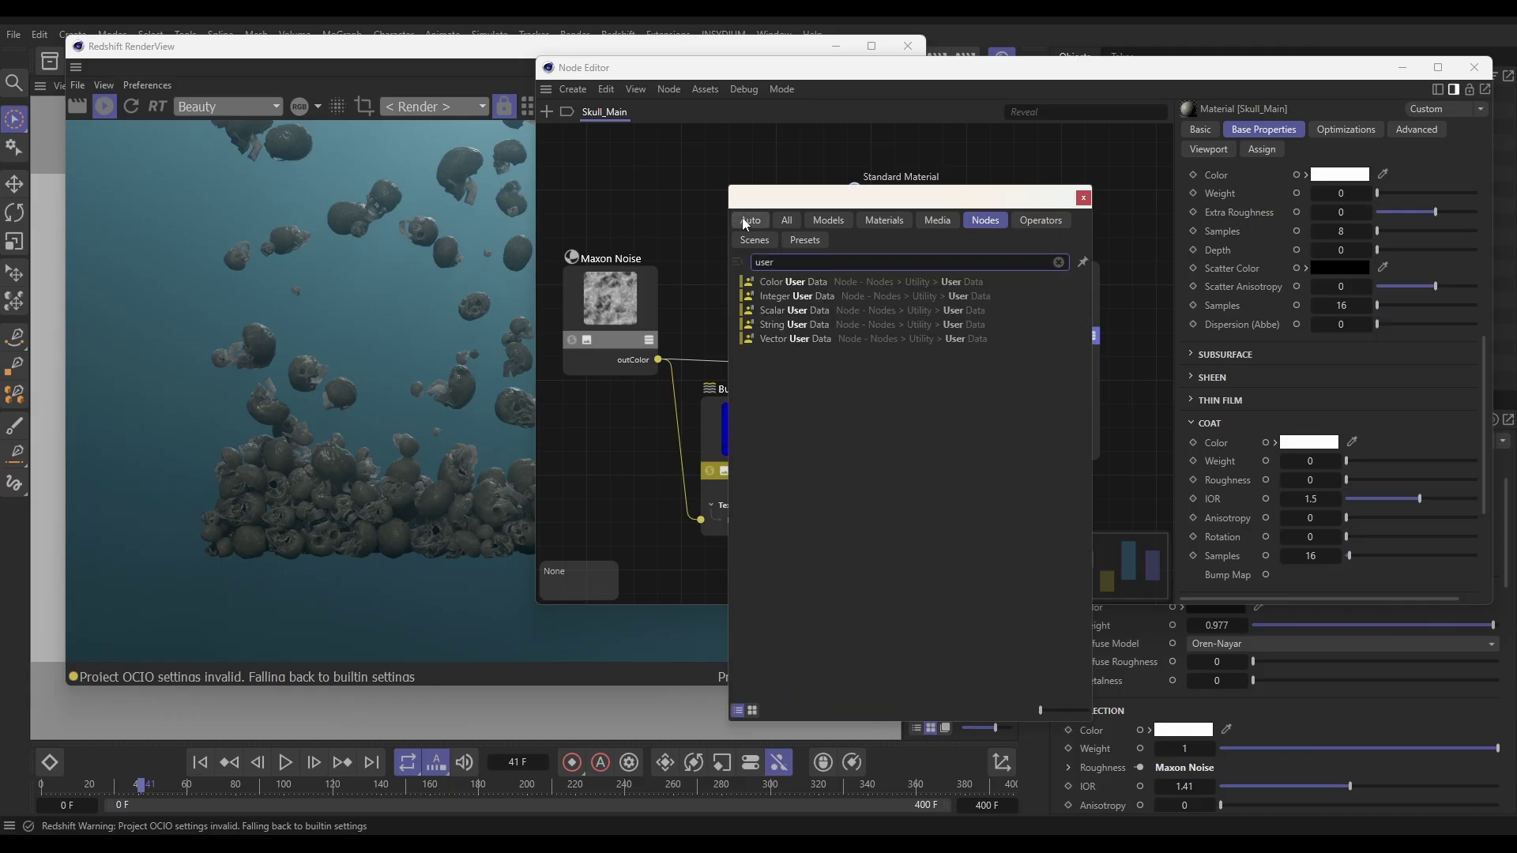
drag(799, 282, 727, 210)
click(1083, 199)
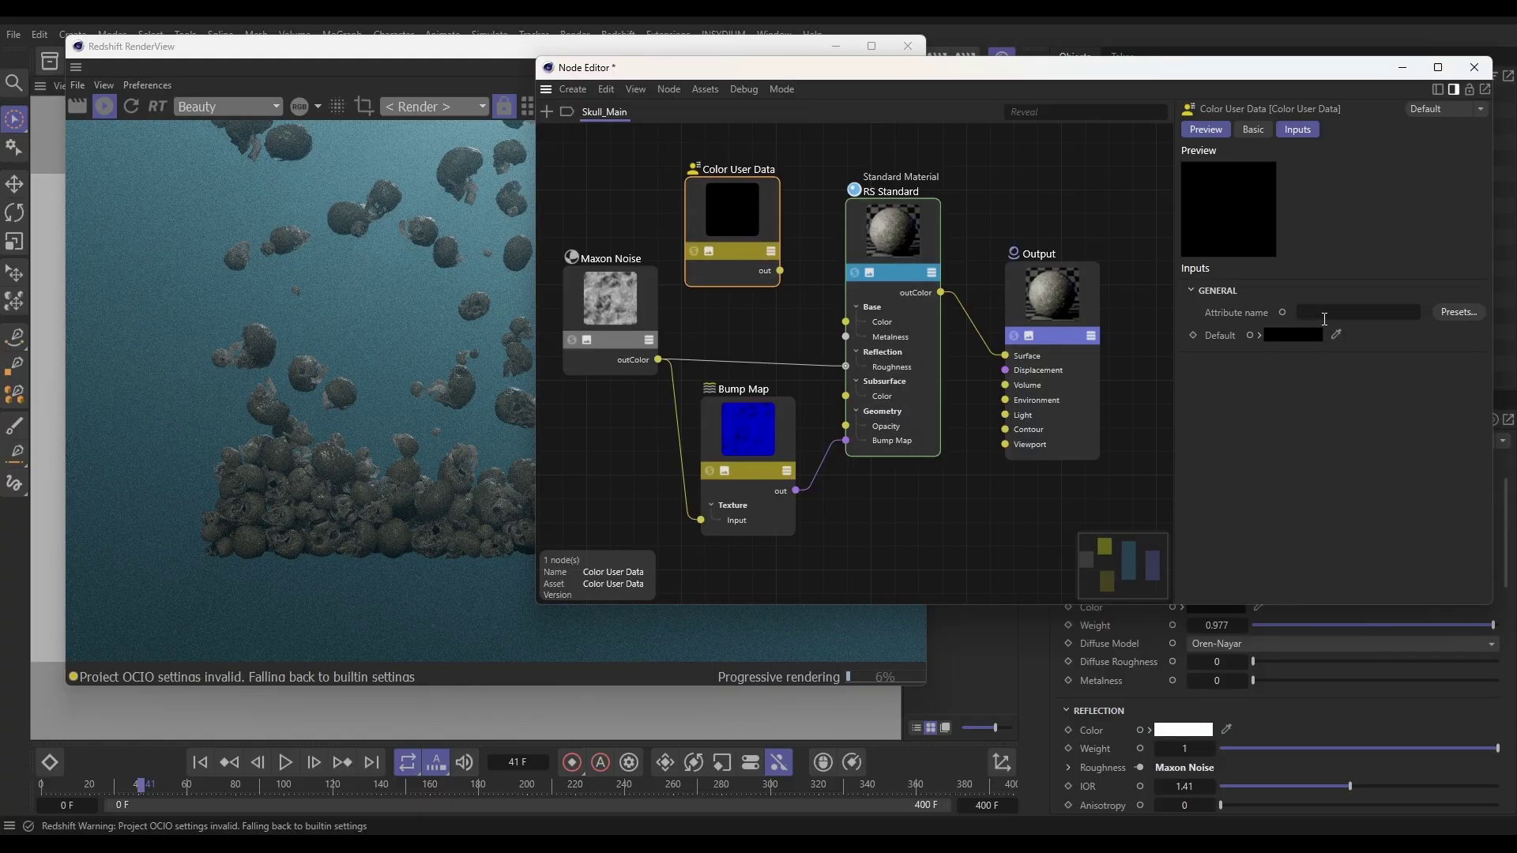
click(1456, 316)
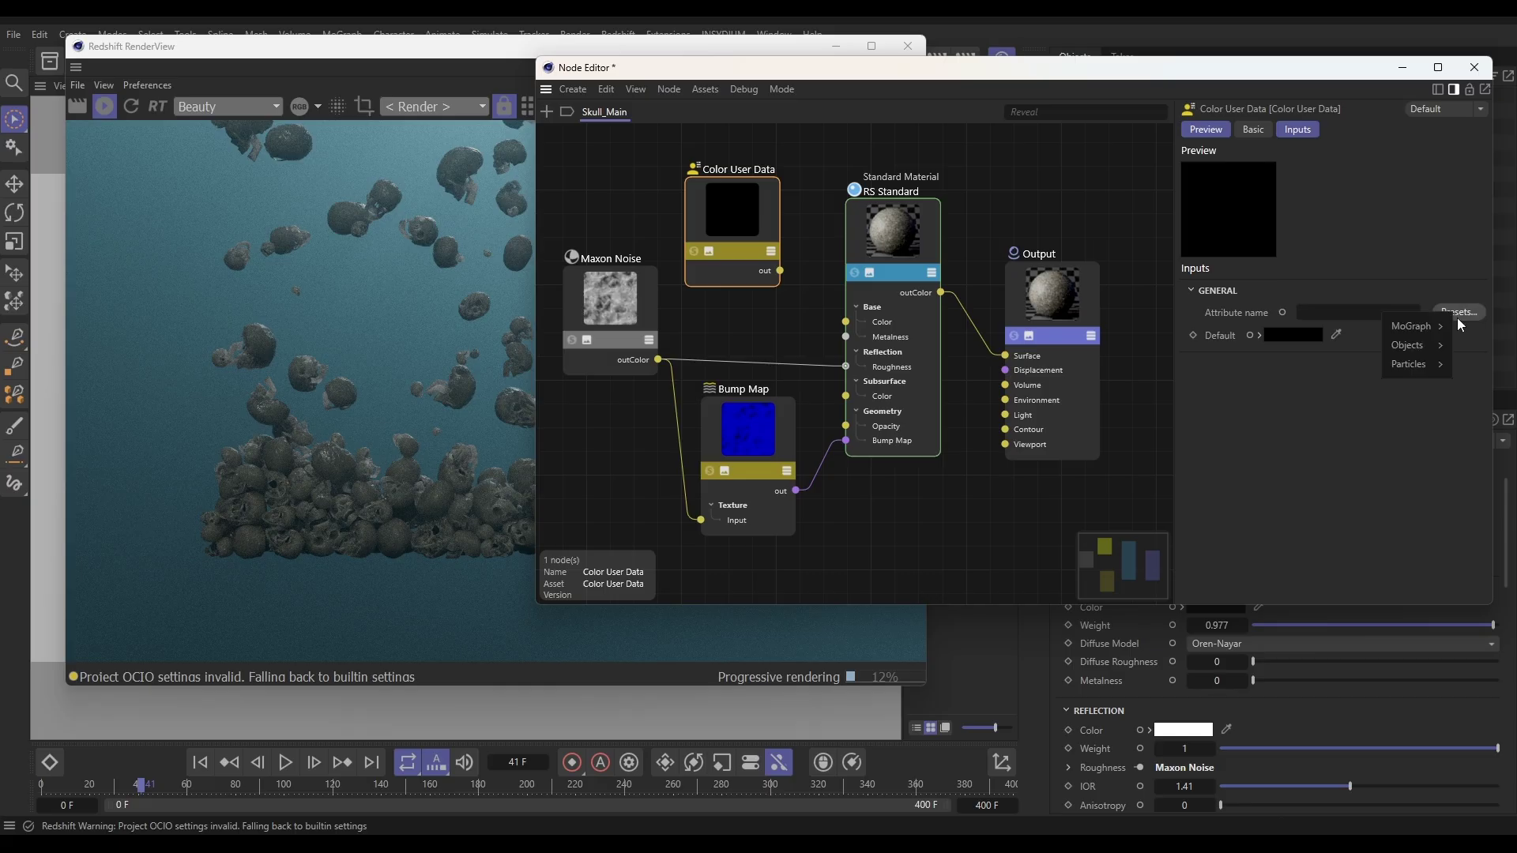
mouse_move(1439, 364)
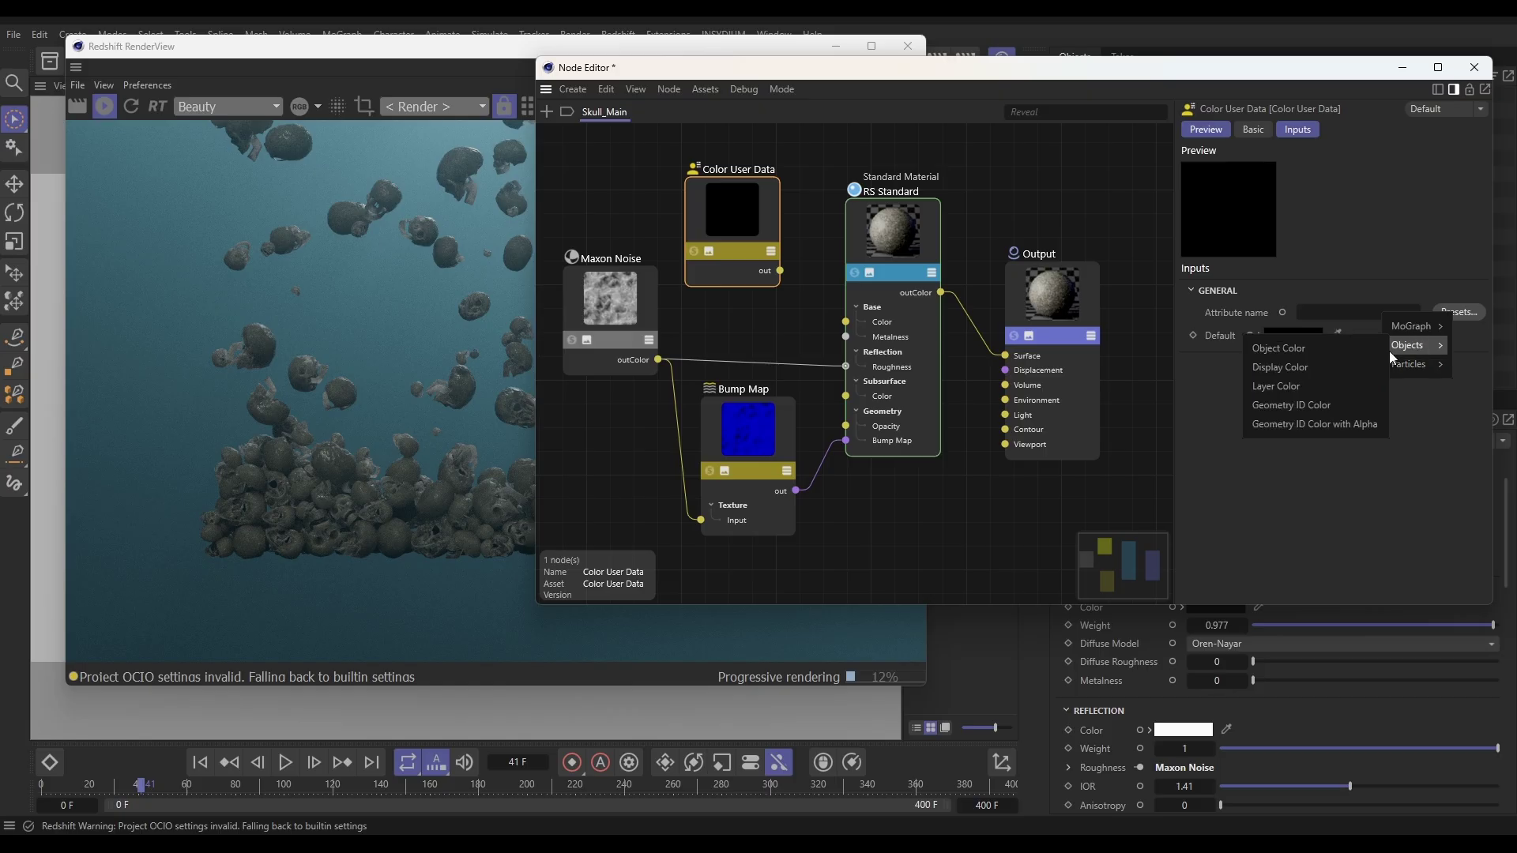
click(1300, 346)
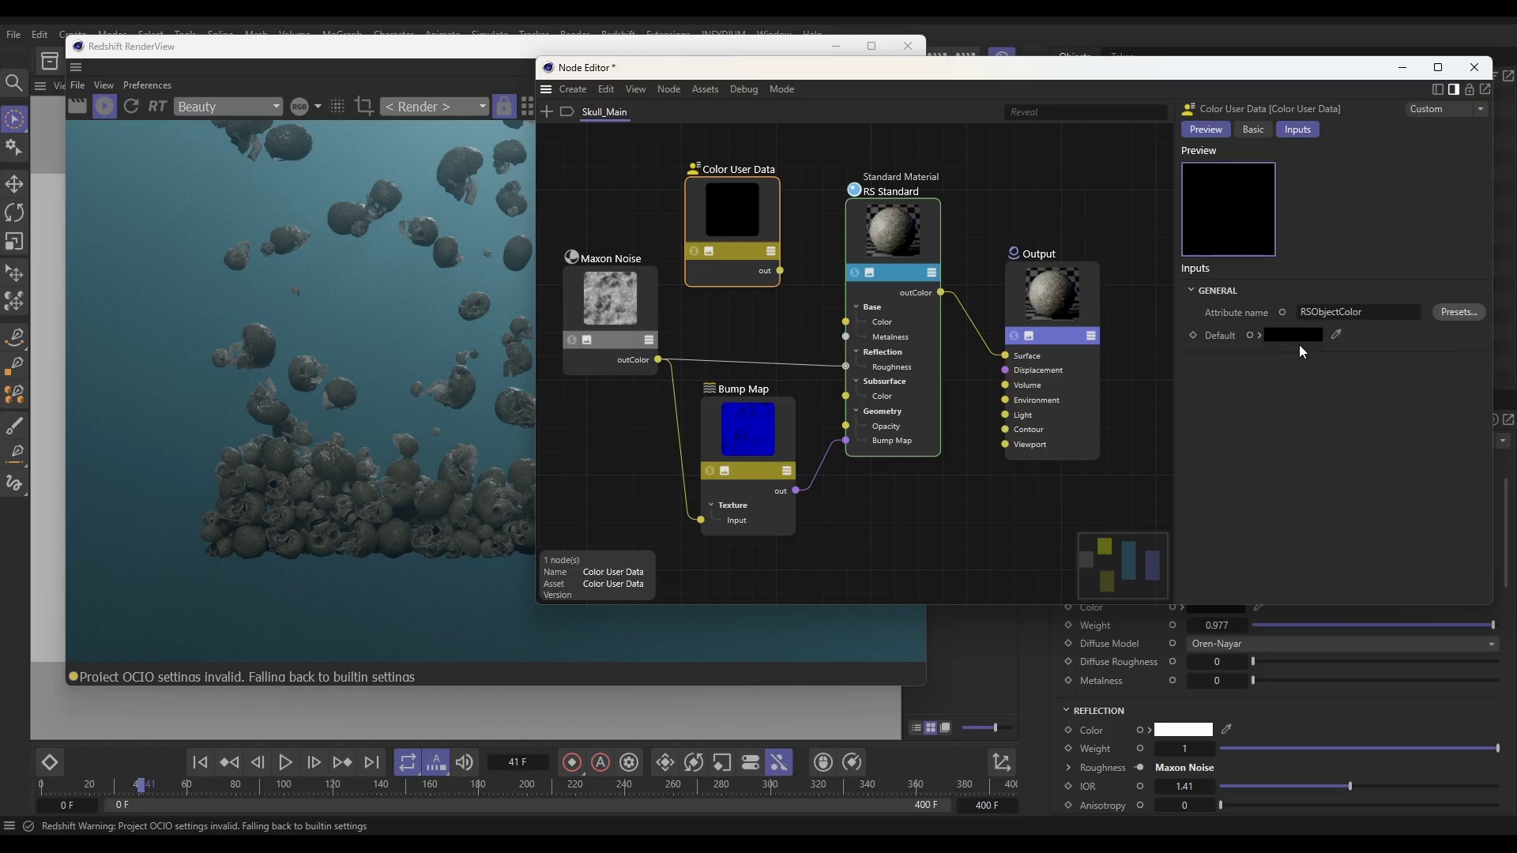
Preview the Color User Data node on its own in the render, and connect its output to RS Standard's Subsurface Color
click(693, 252)
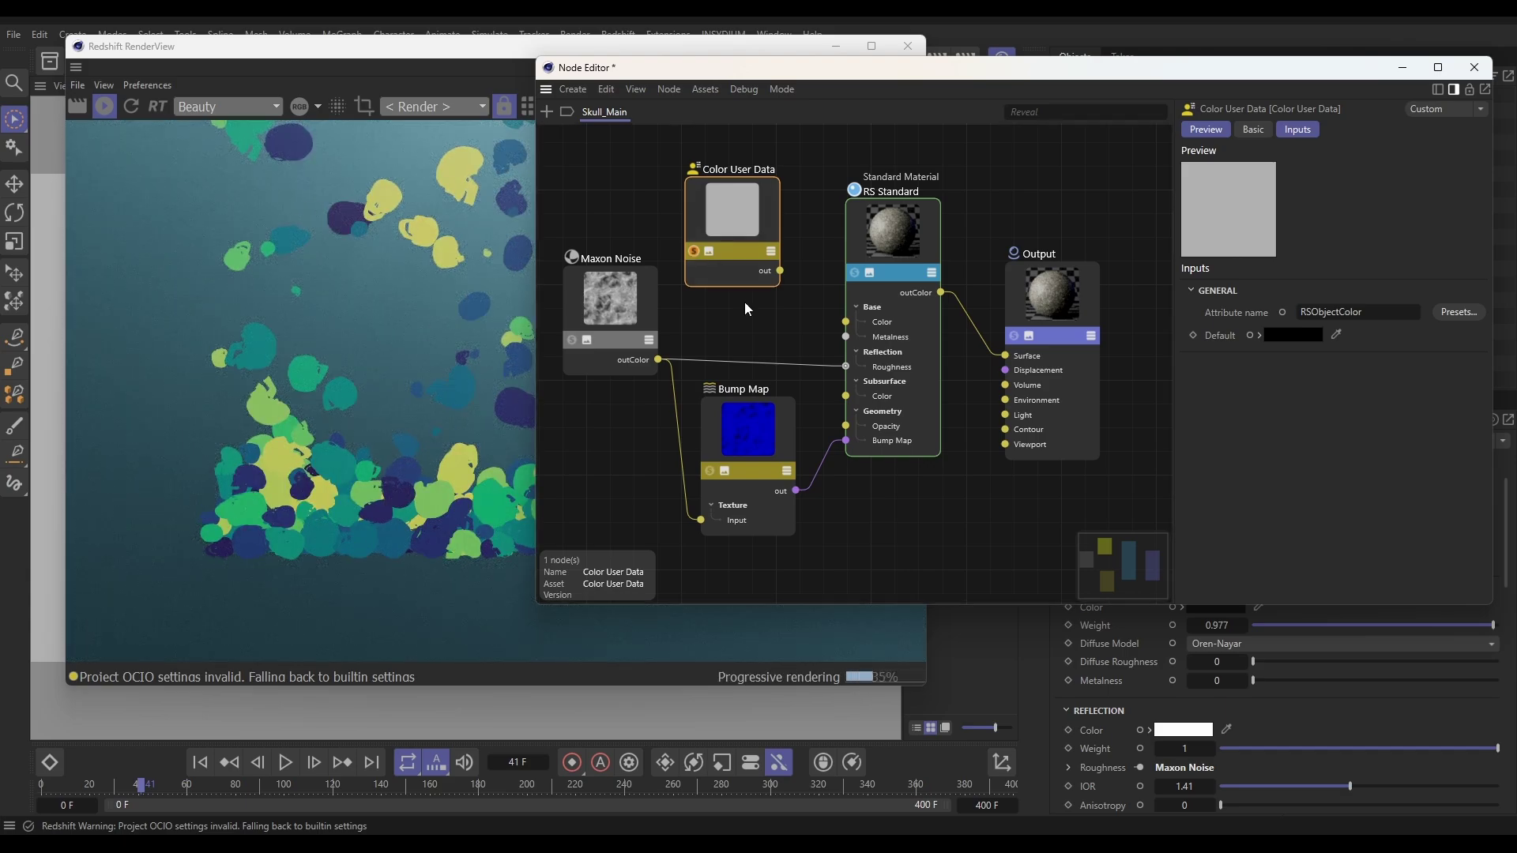
click(694, 252)
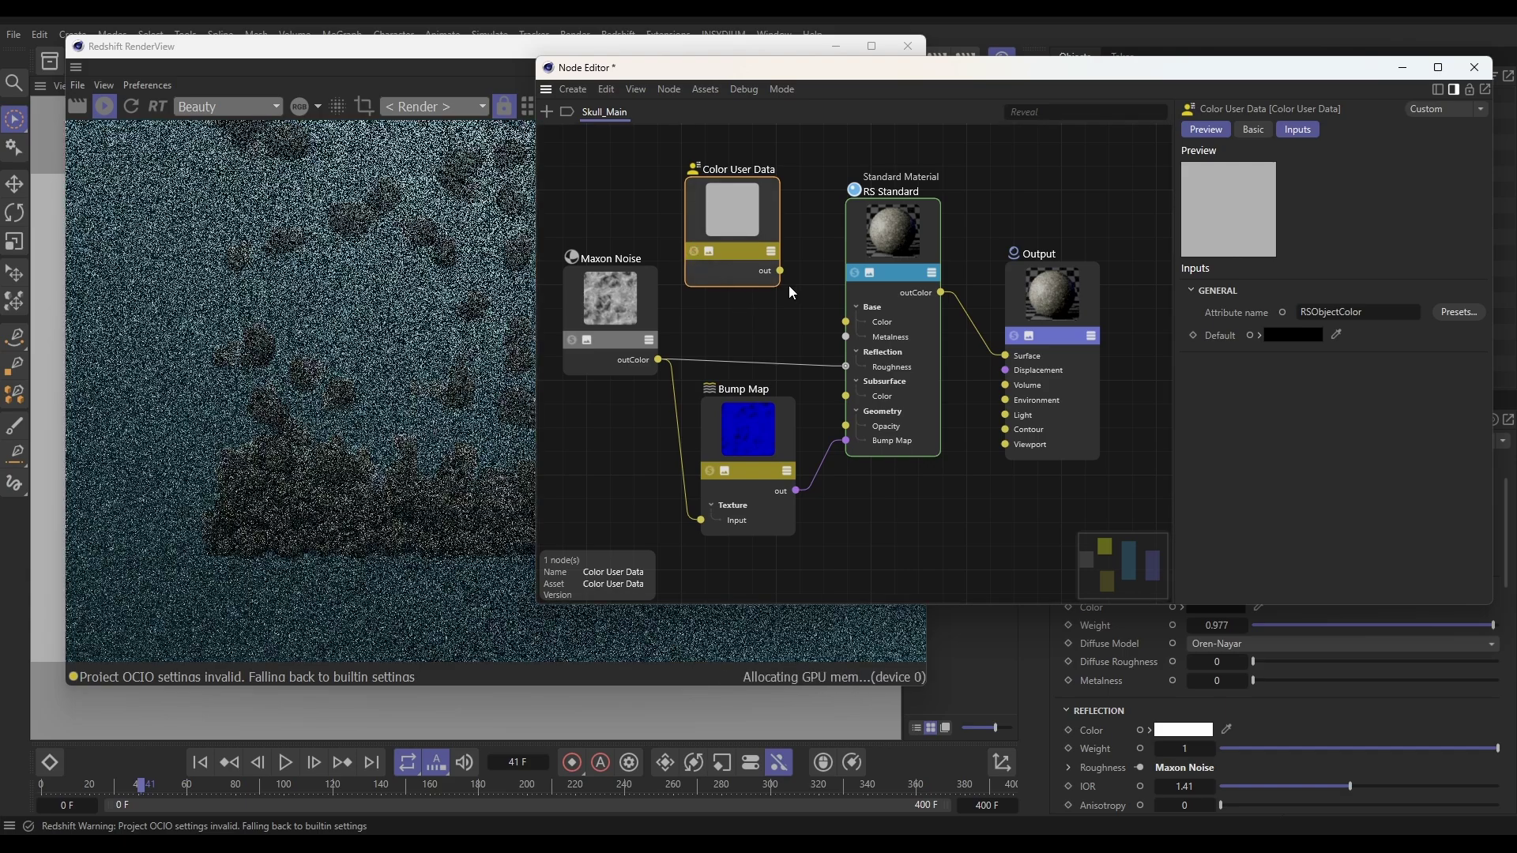
drag(782, 273, 846, 397)
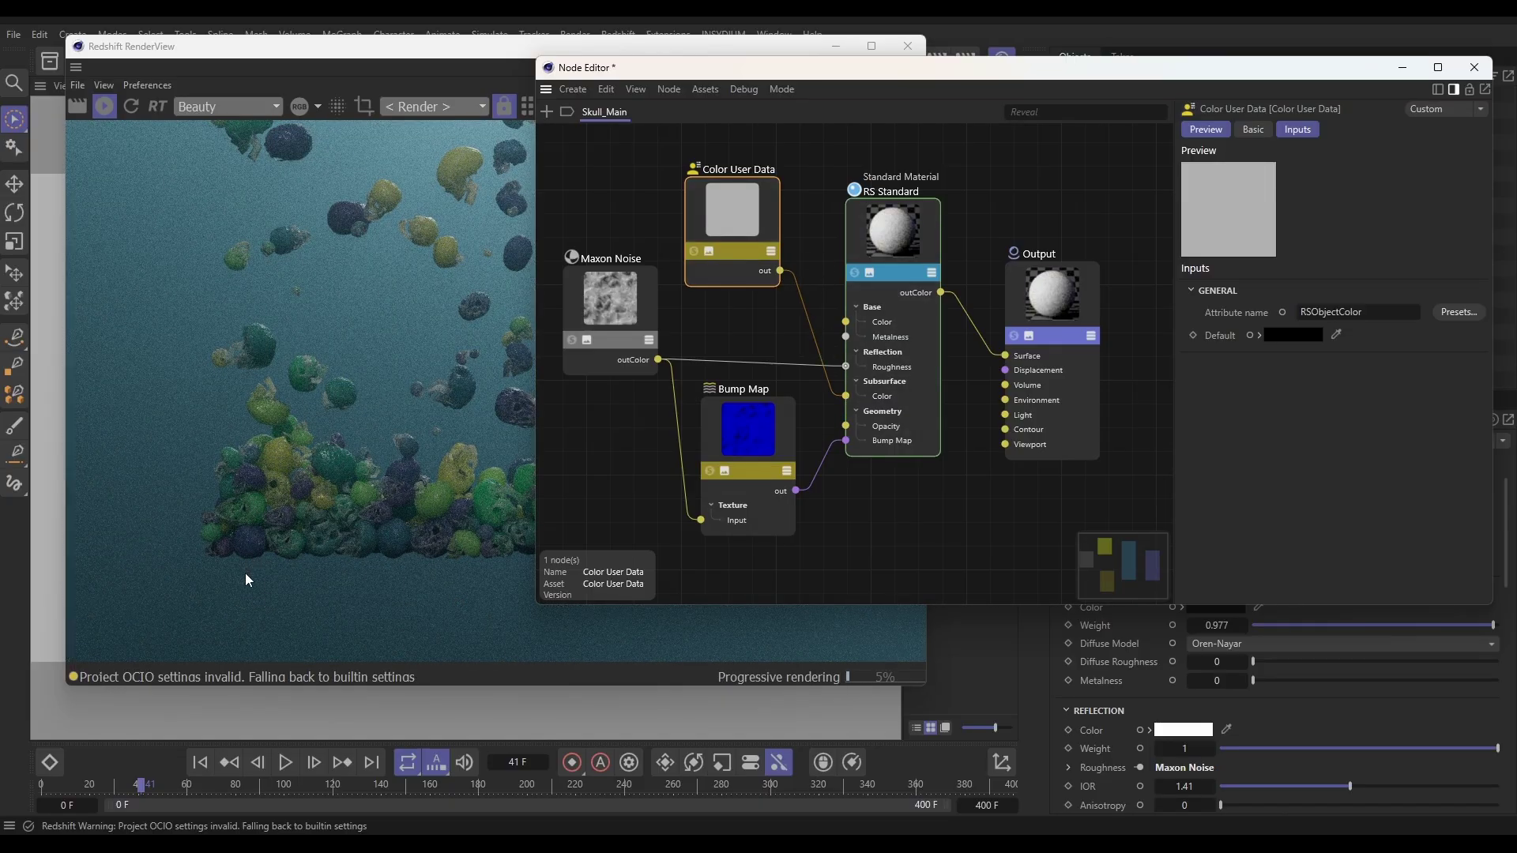
Play the simulation on to about frame 59 to check the render, and close the Node Editor and RenderView
click(287, 762)
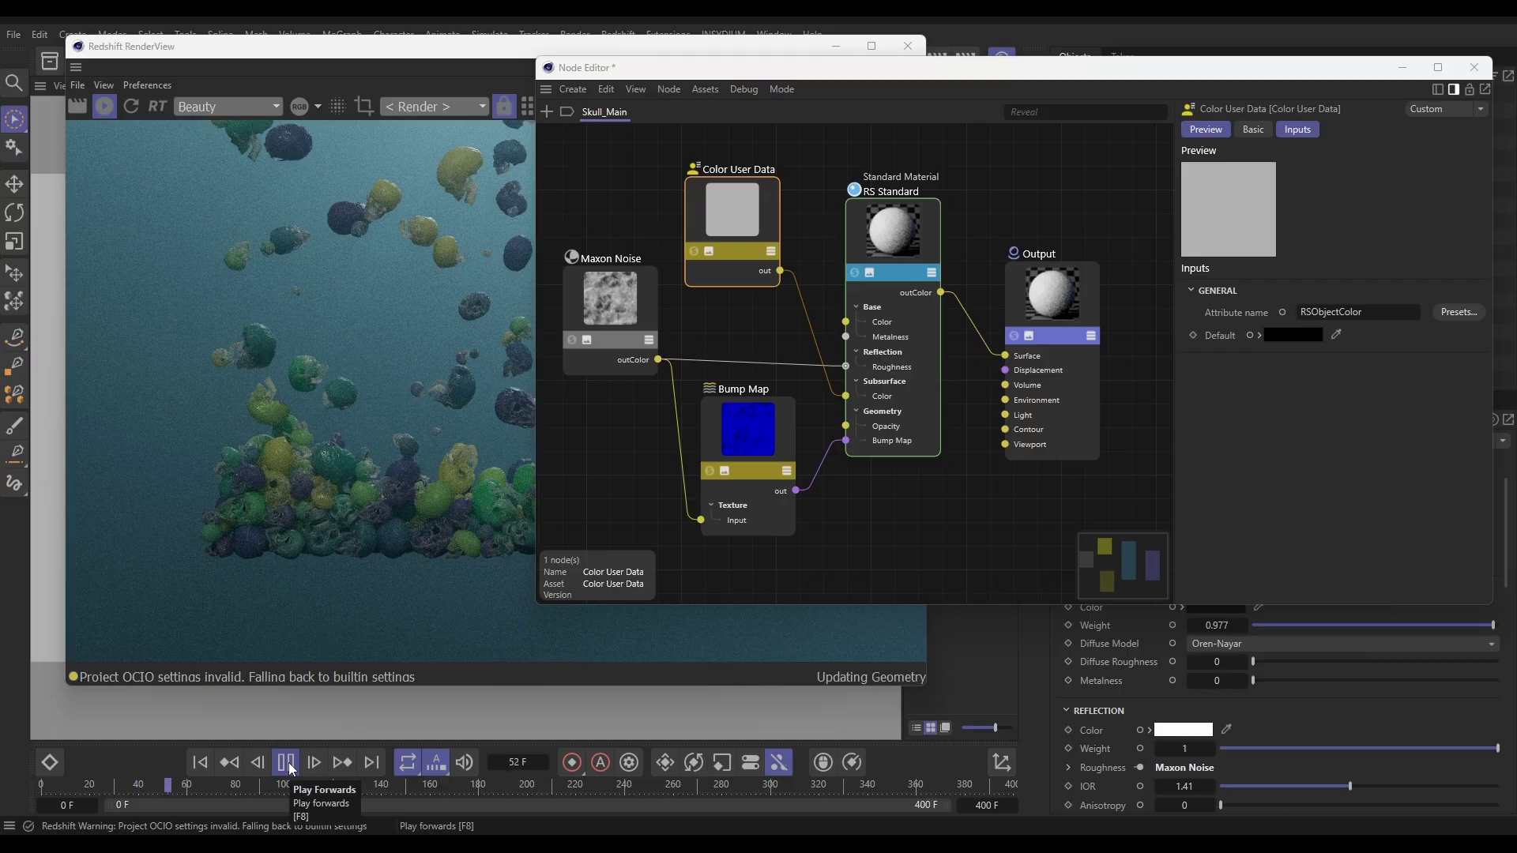
click(288, 761)
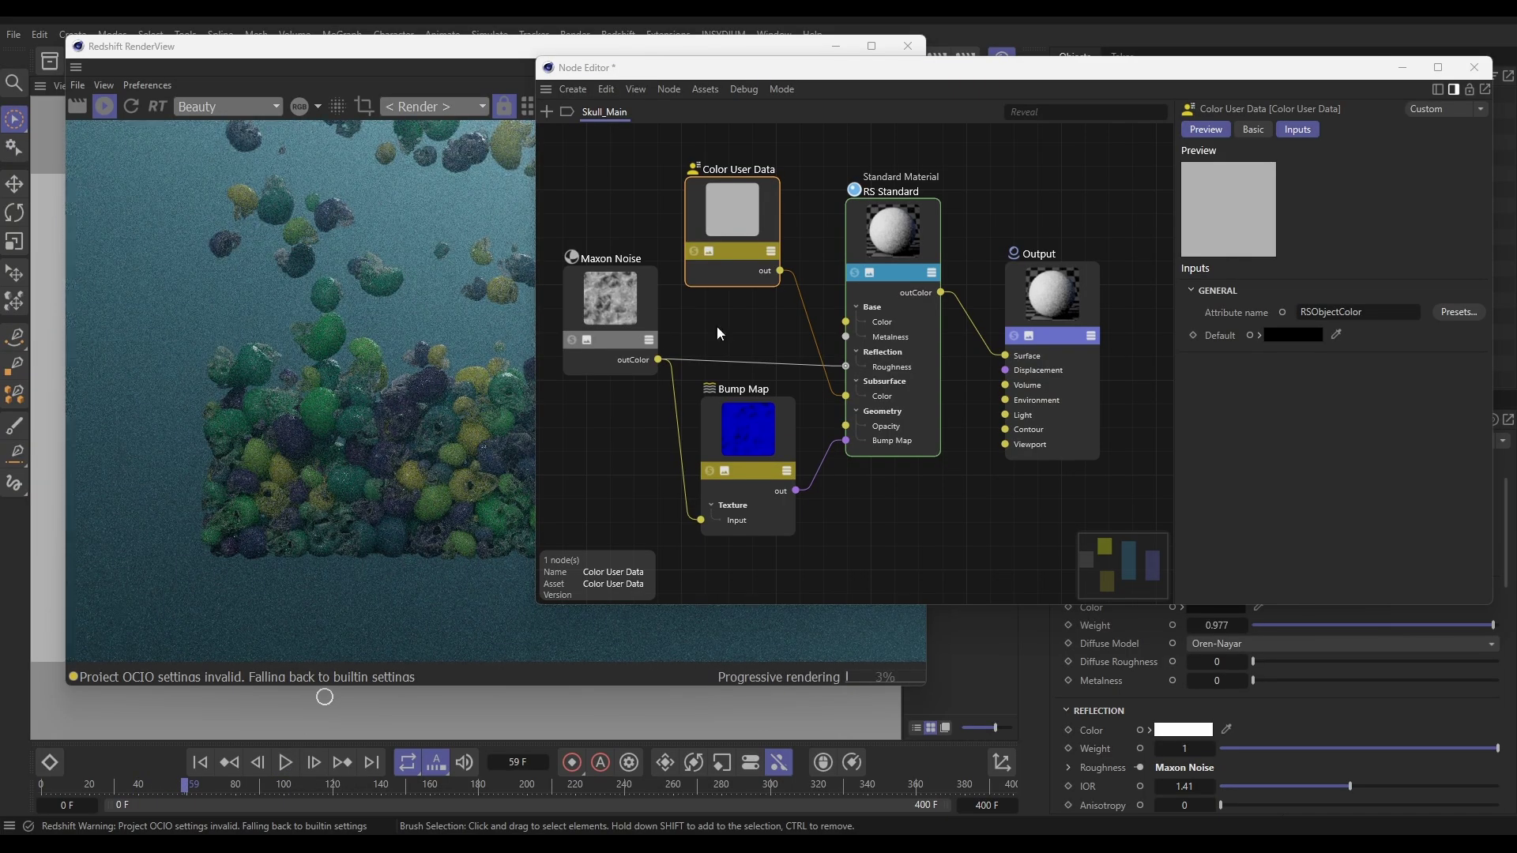
click(1474, 69)
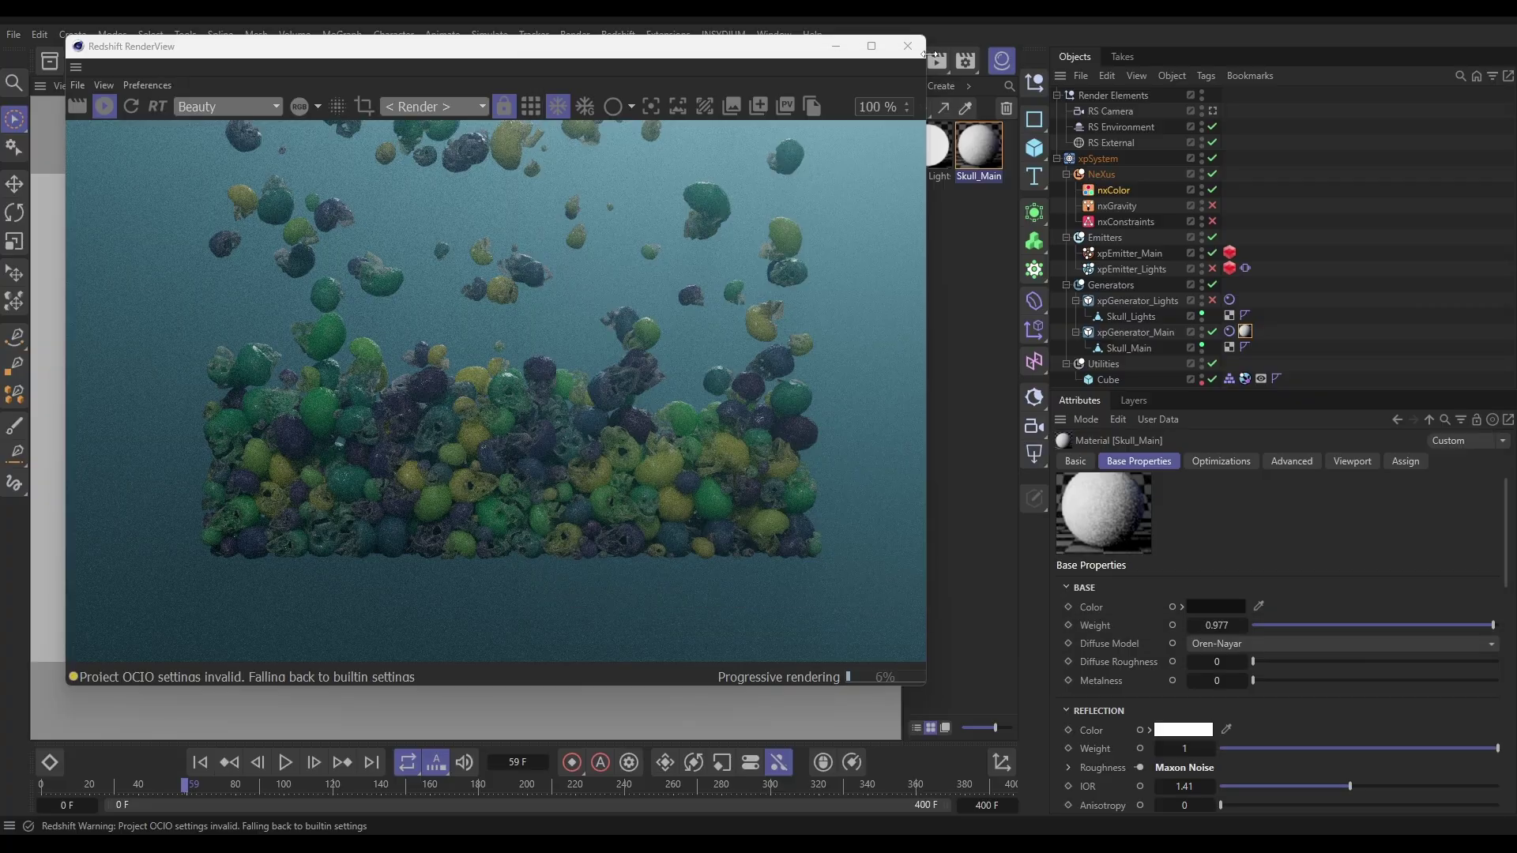
click(907, 45)
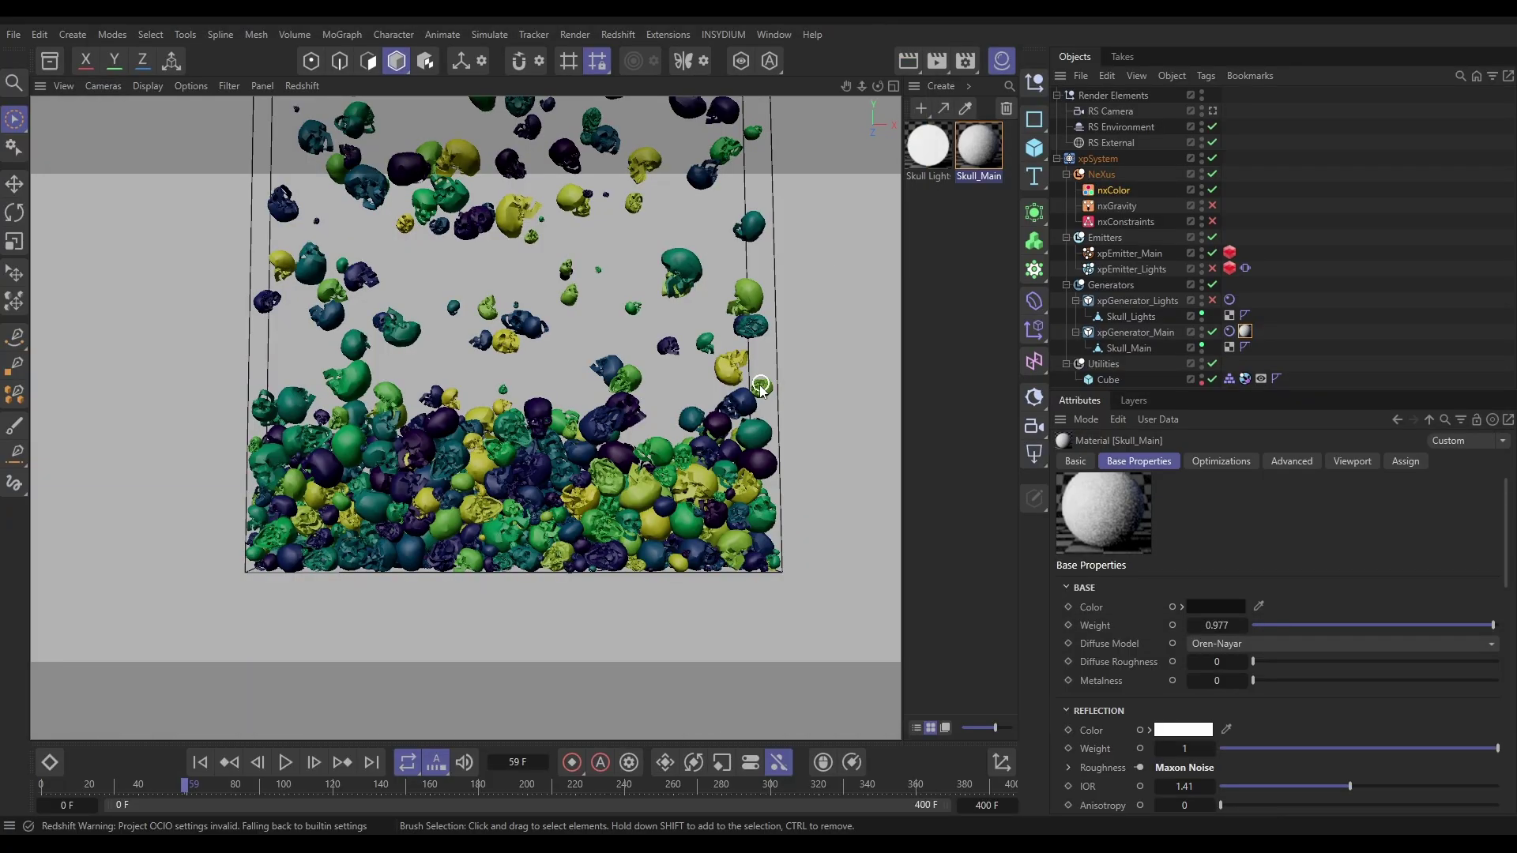
Add a second Gradient by Parameter layer to nxColor and move it above the existing one
click(1113, 193)
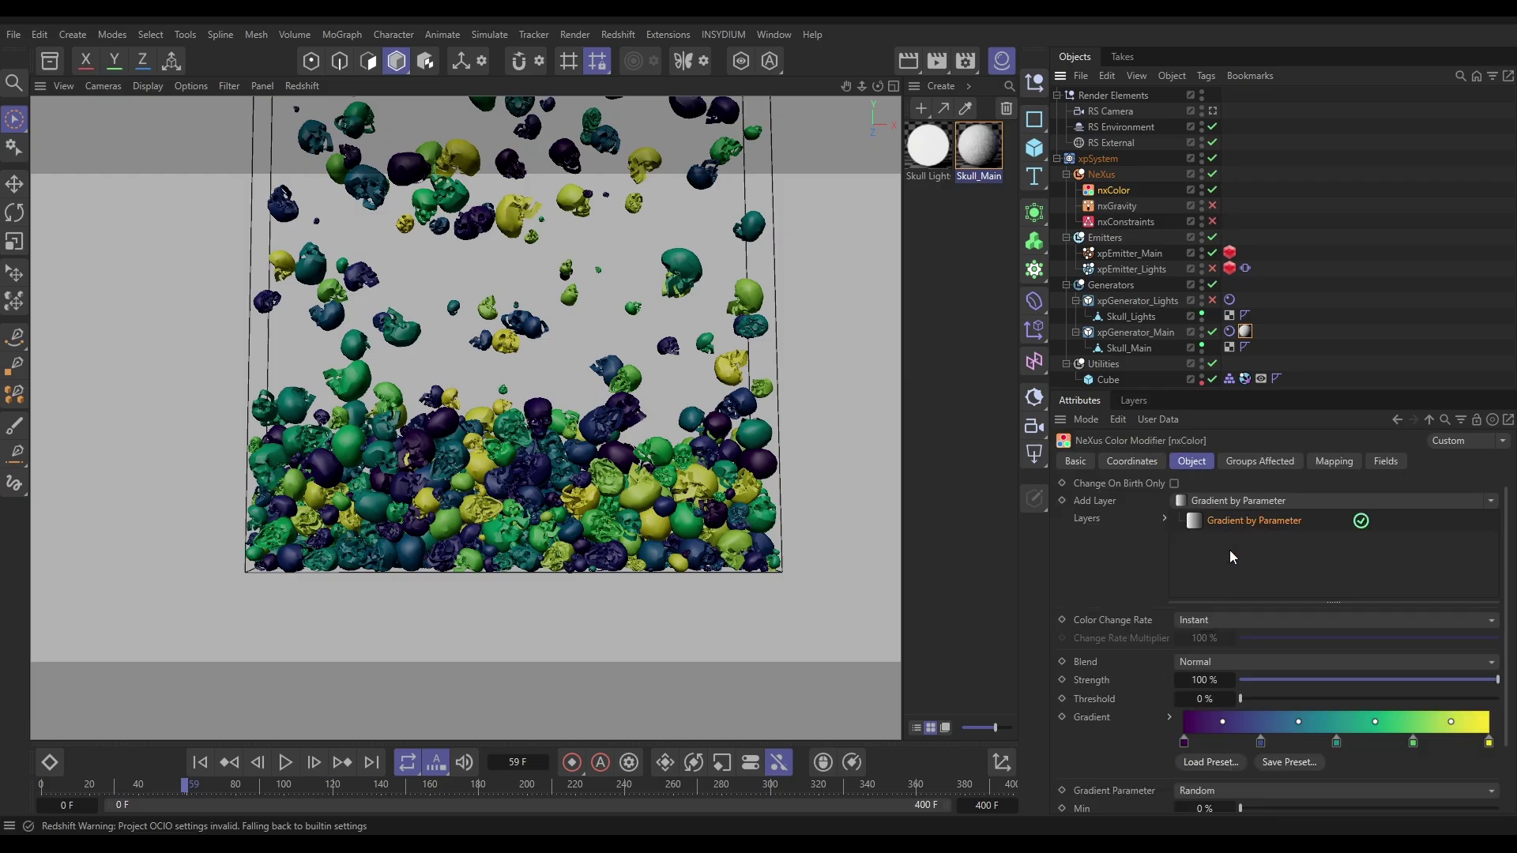
click(1267, 497)
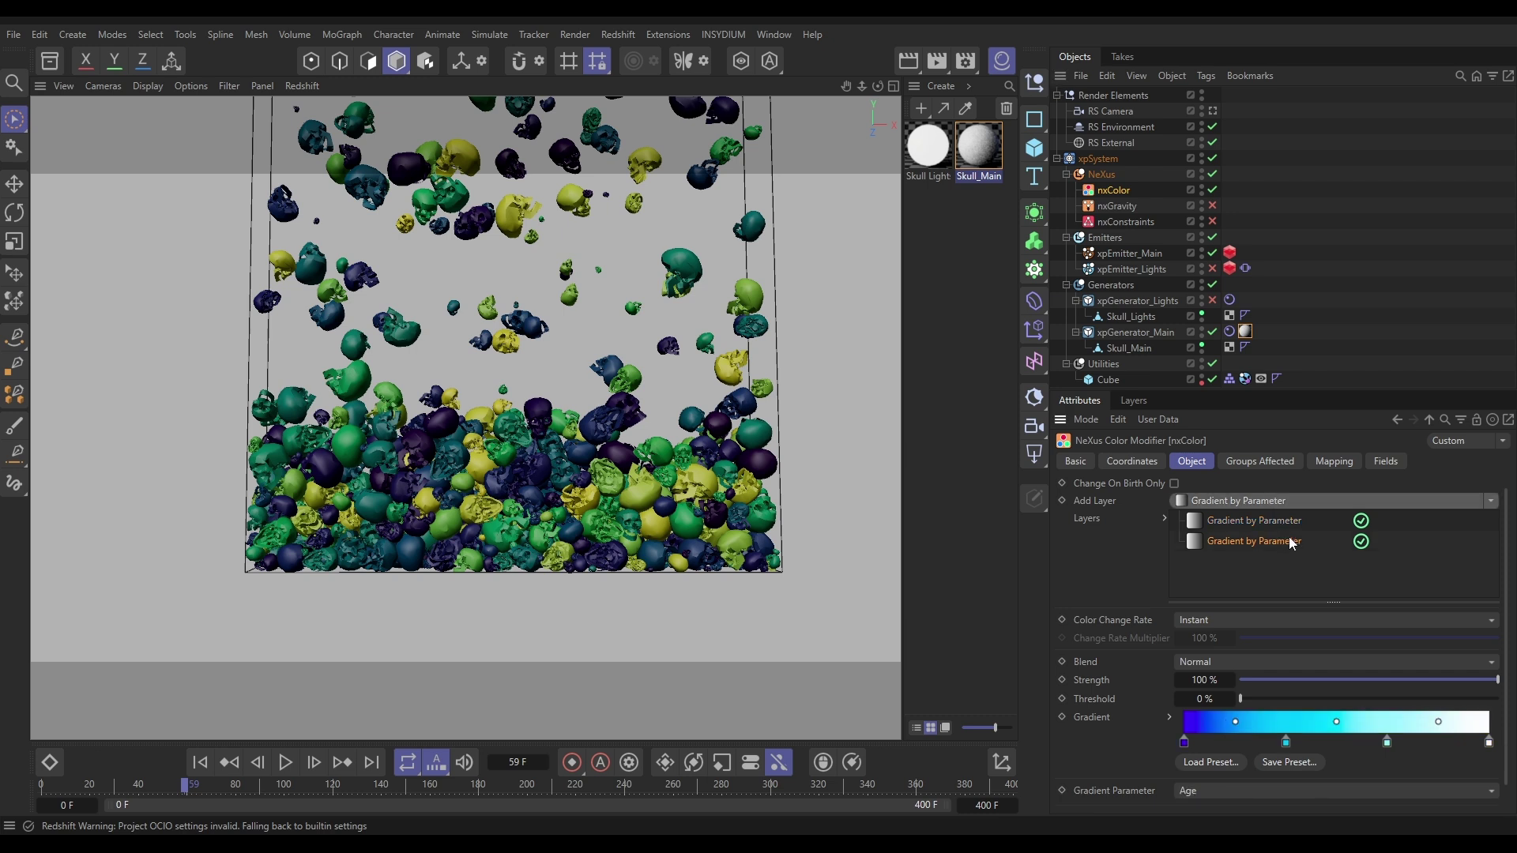
drag(1278, 542, 1280, 525)
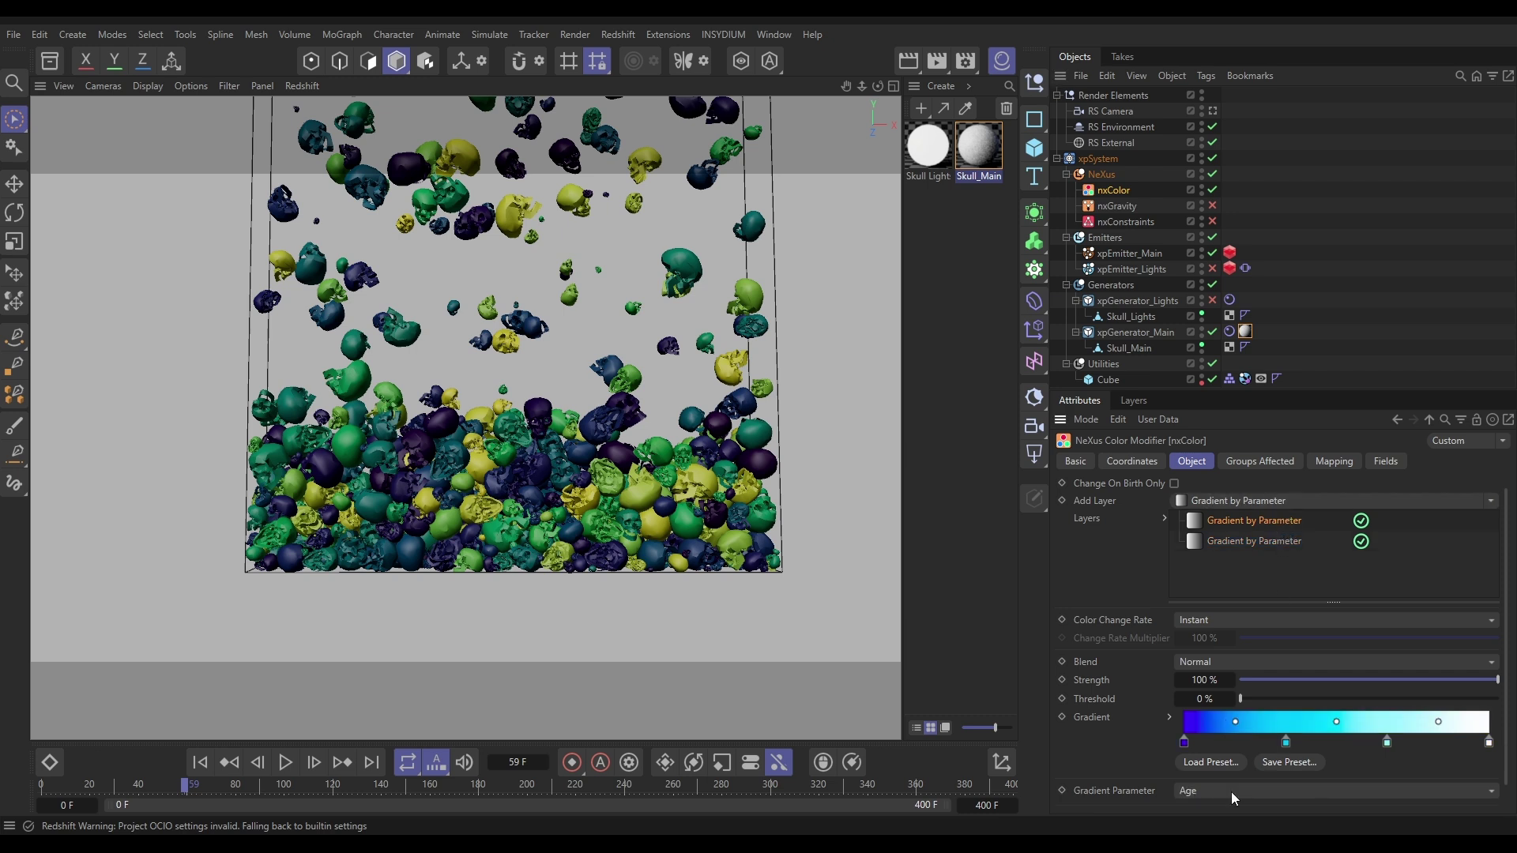
Reduce the new layer's gradient to two knots, with black at 0% and white at about 21%
drag(1285, 742, 1288, 776)
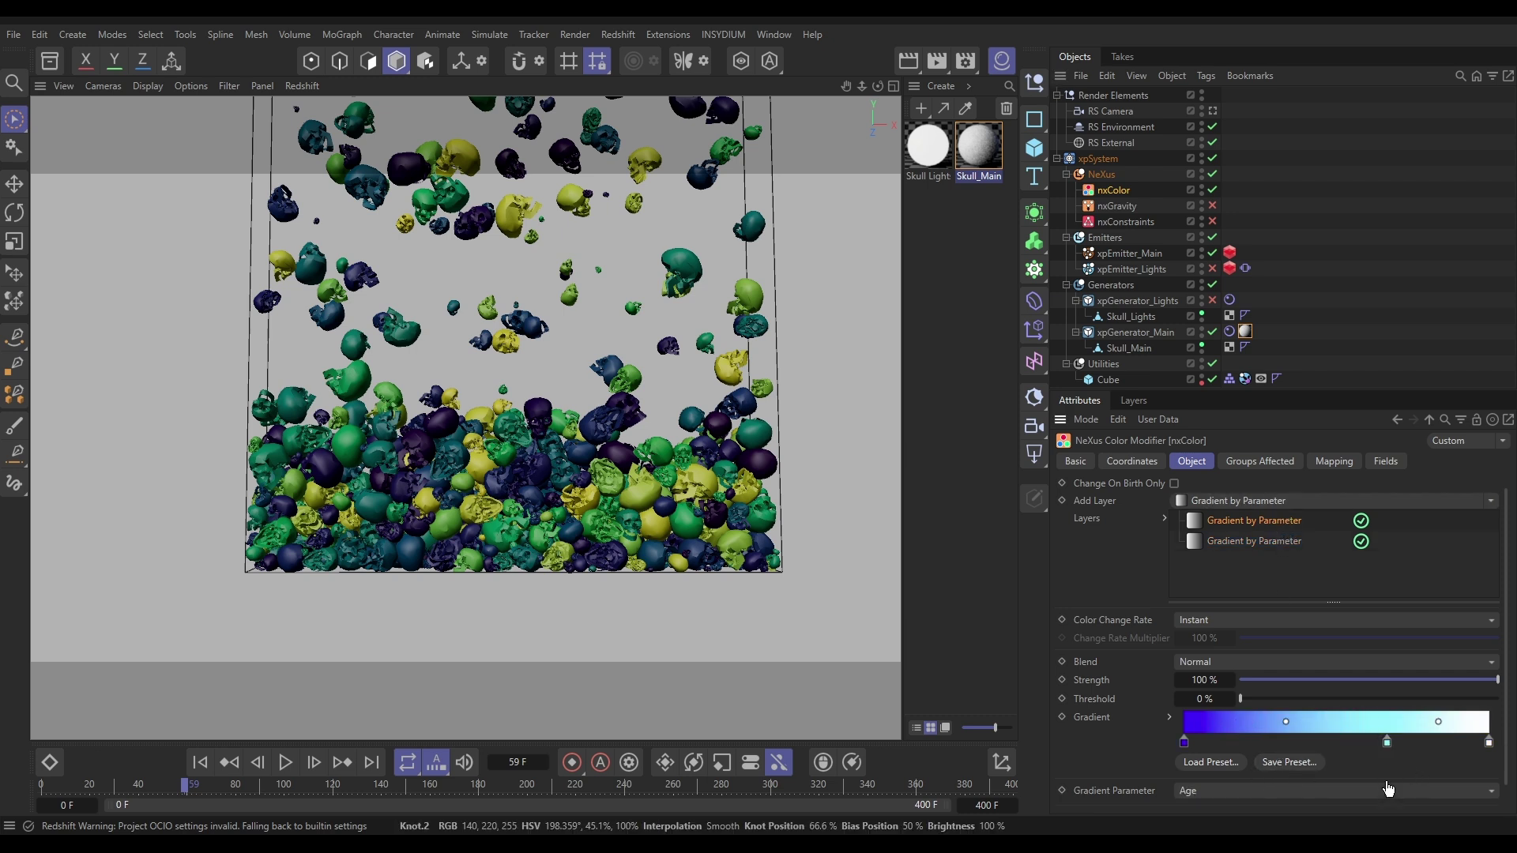
drag(1387, 742, 1388, 800)
click(1184, 741)
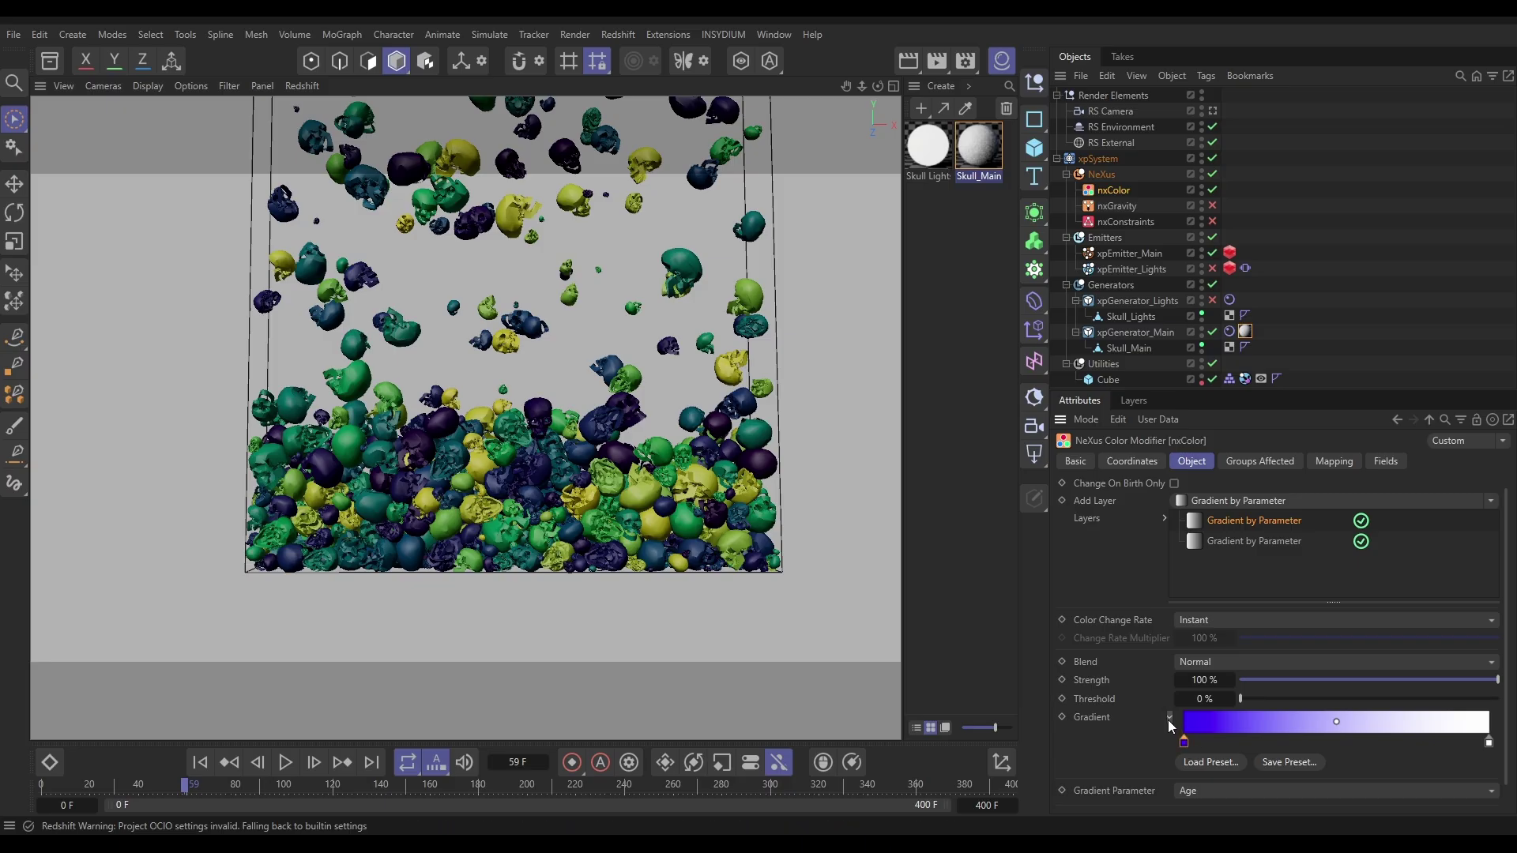
click(1168, 717)
scroll(1143, 731, down, 5)
drag(1287, 710, 1148, 701)
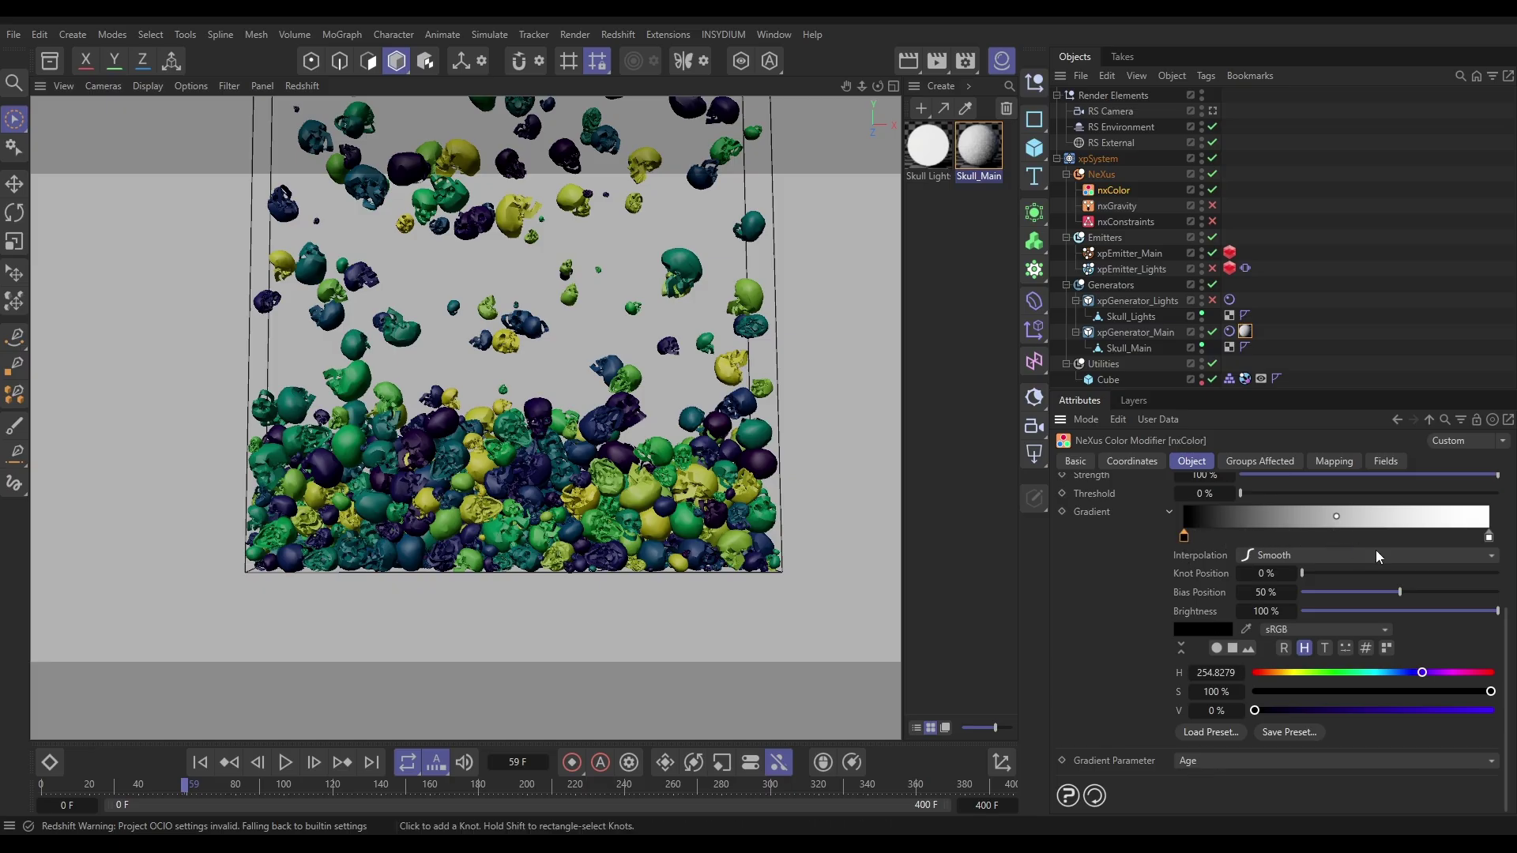
drag(1488, 537, 1247, 540)
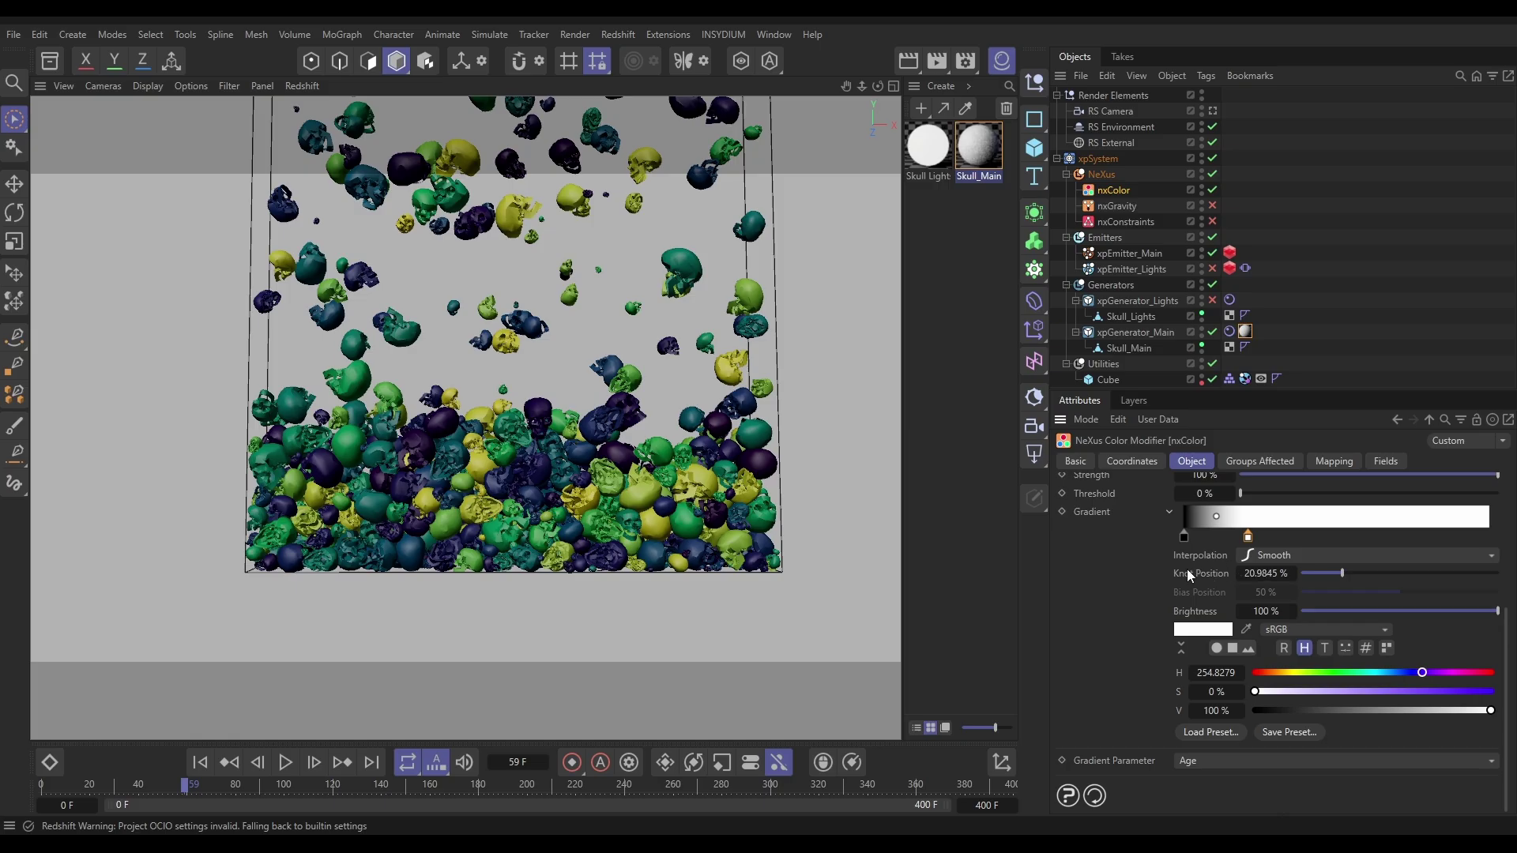
Replay the simulation from the first frame to about frame 68 with the age-based black-to-white gradient
click(199, 761)
click(284, 761)
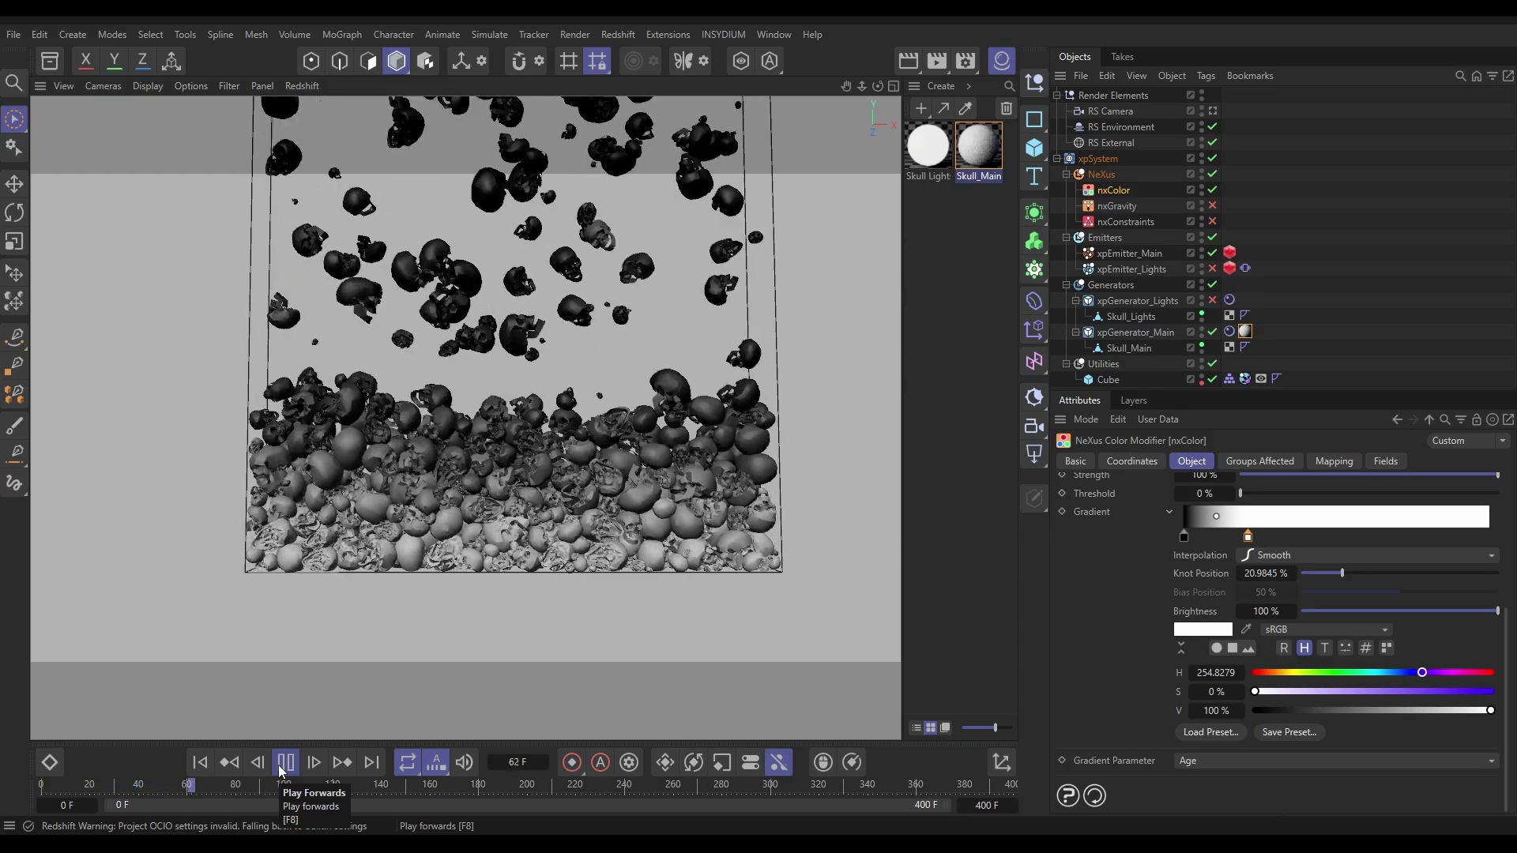
click(281, 767)
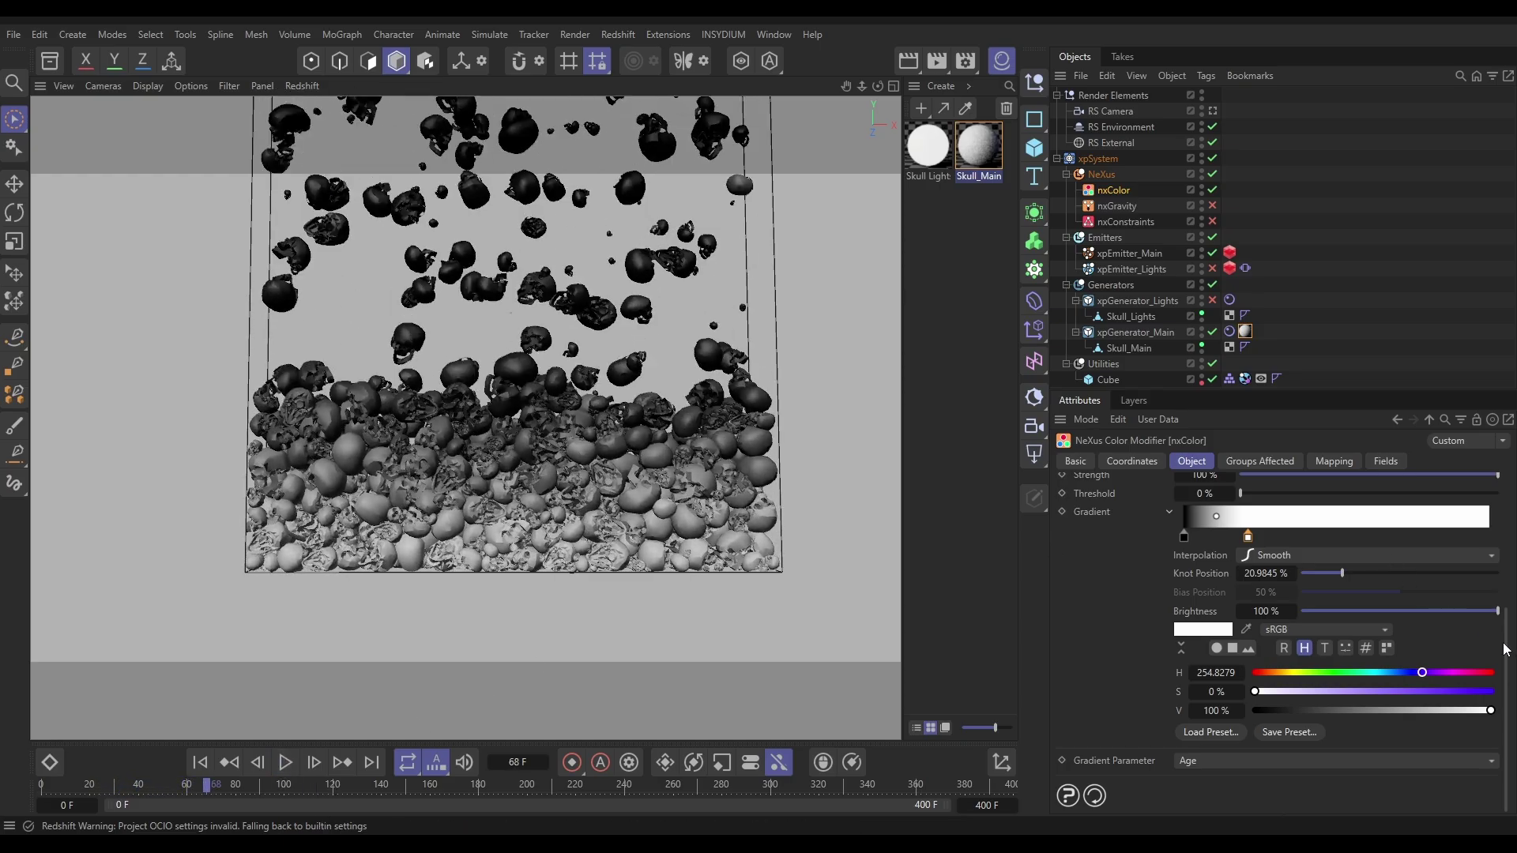
Set the upper gradient layer's blend to Multiply and replay the simulation from the first frame to about frame 66
scroll(1414, 568, up, 5)
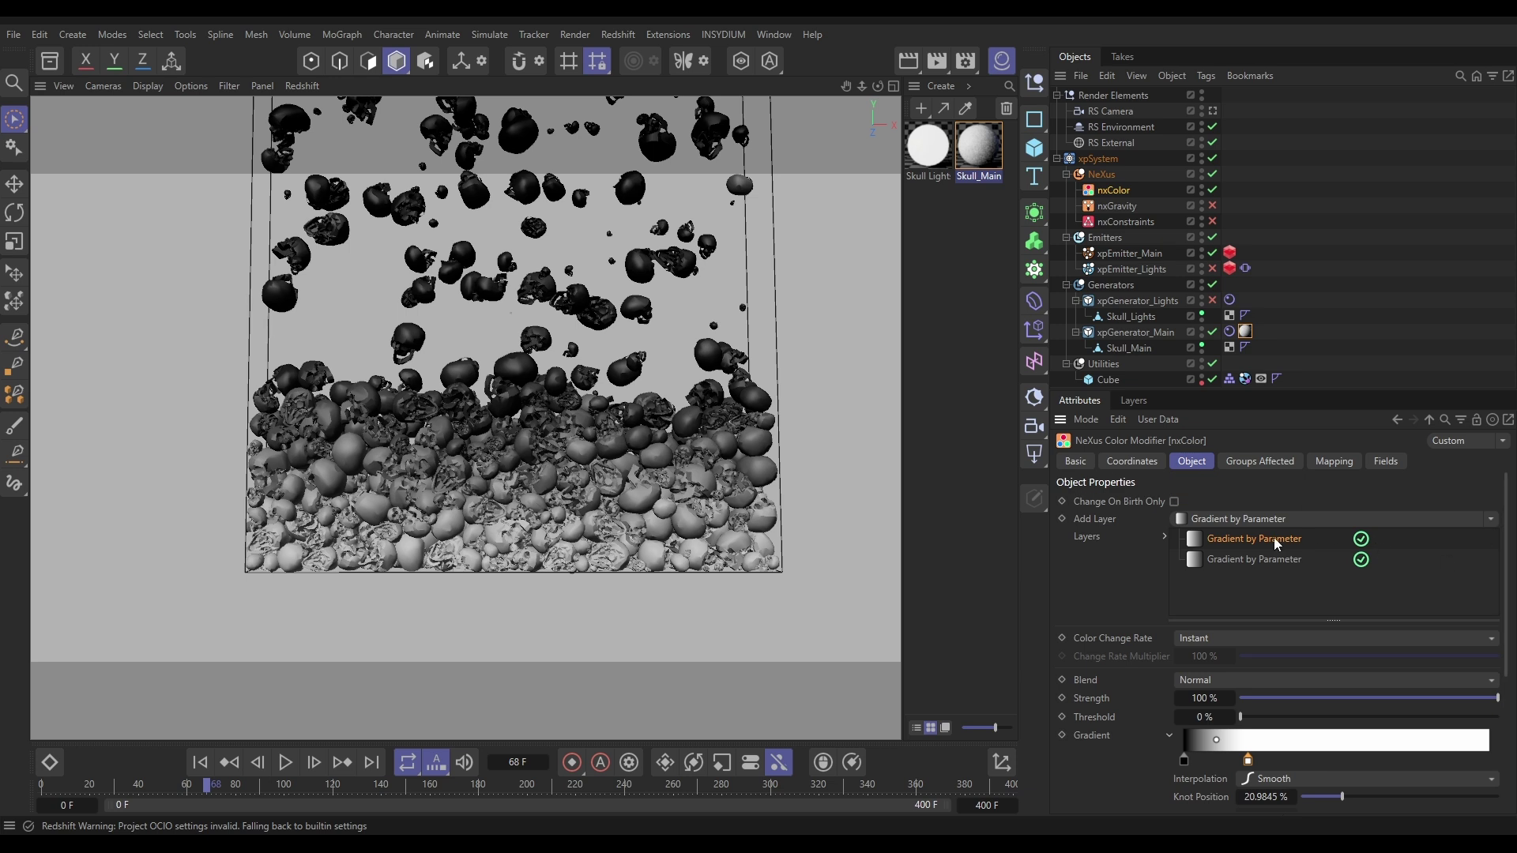
click(1192, 680)
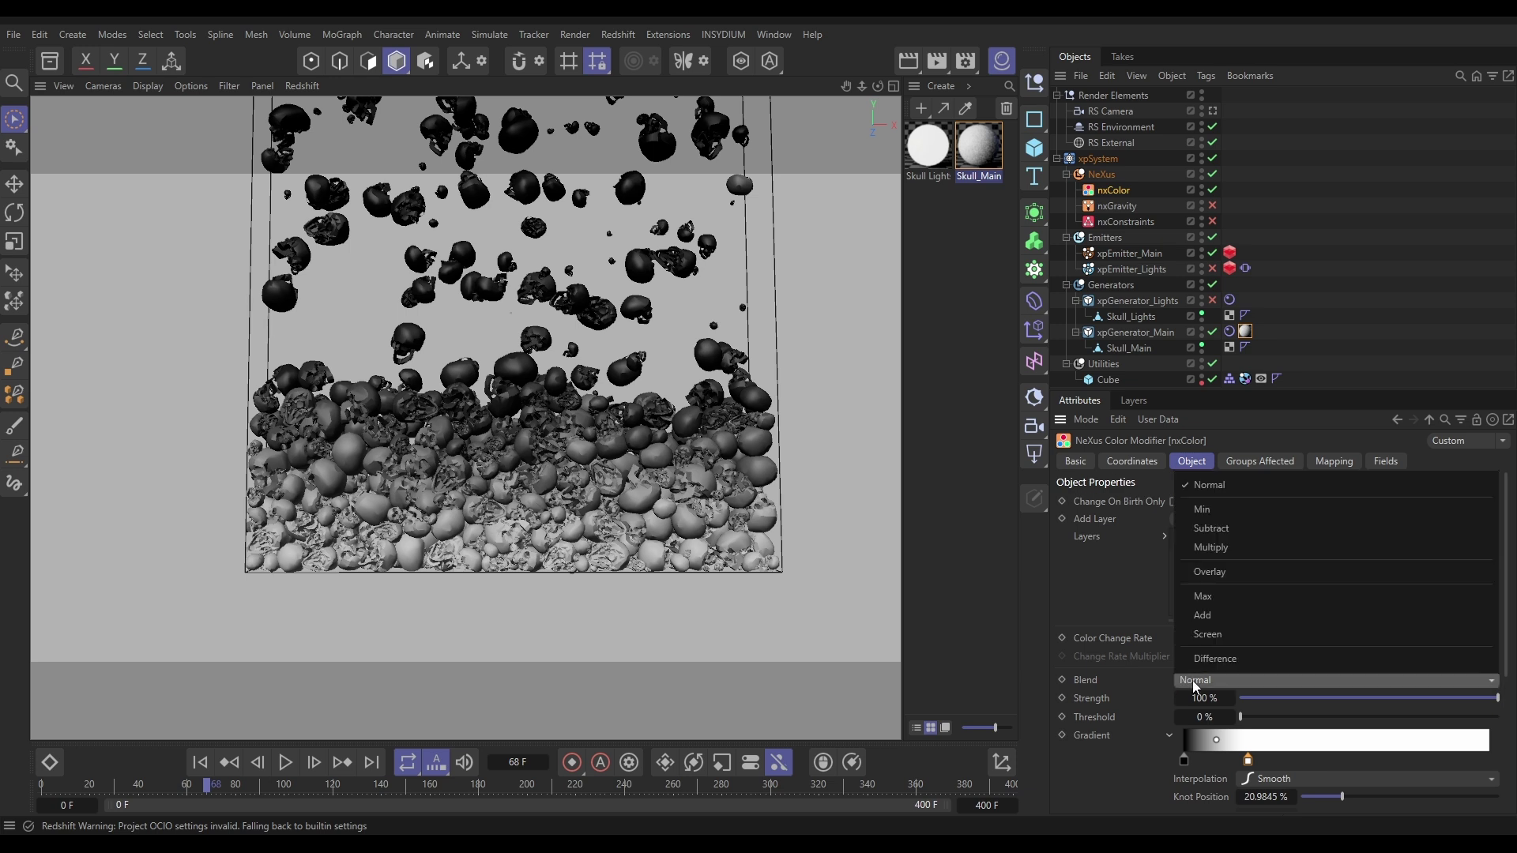
click(1225, 546)
click(201, 762)
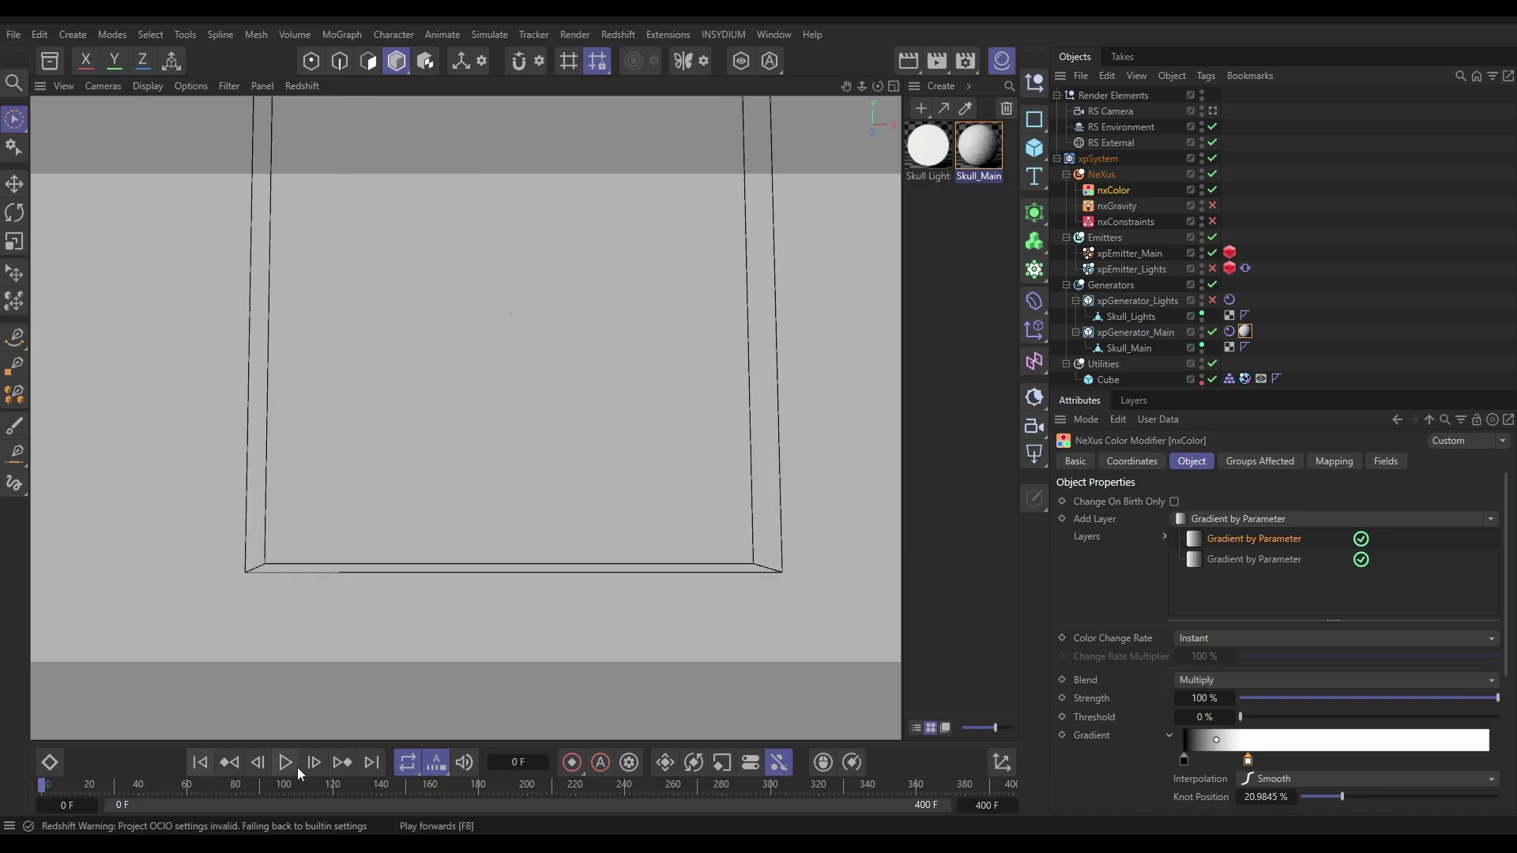
click(285, 763)
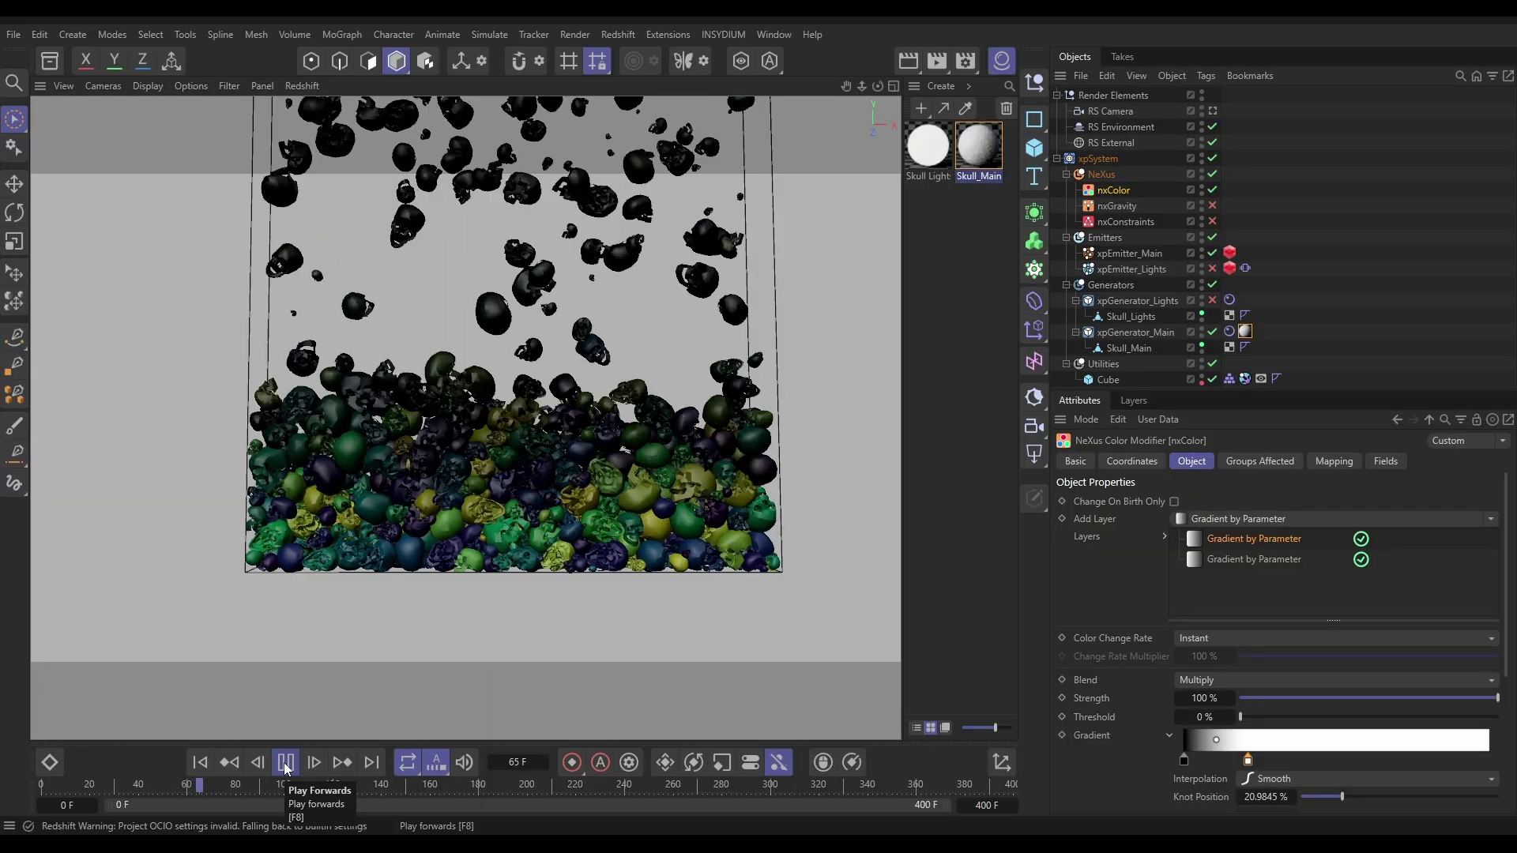
click(285, 762)
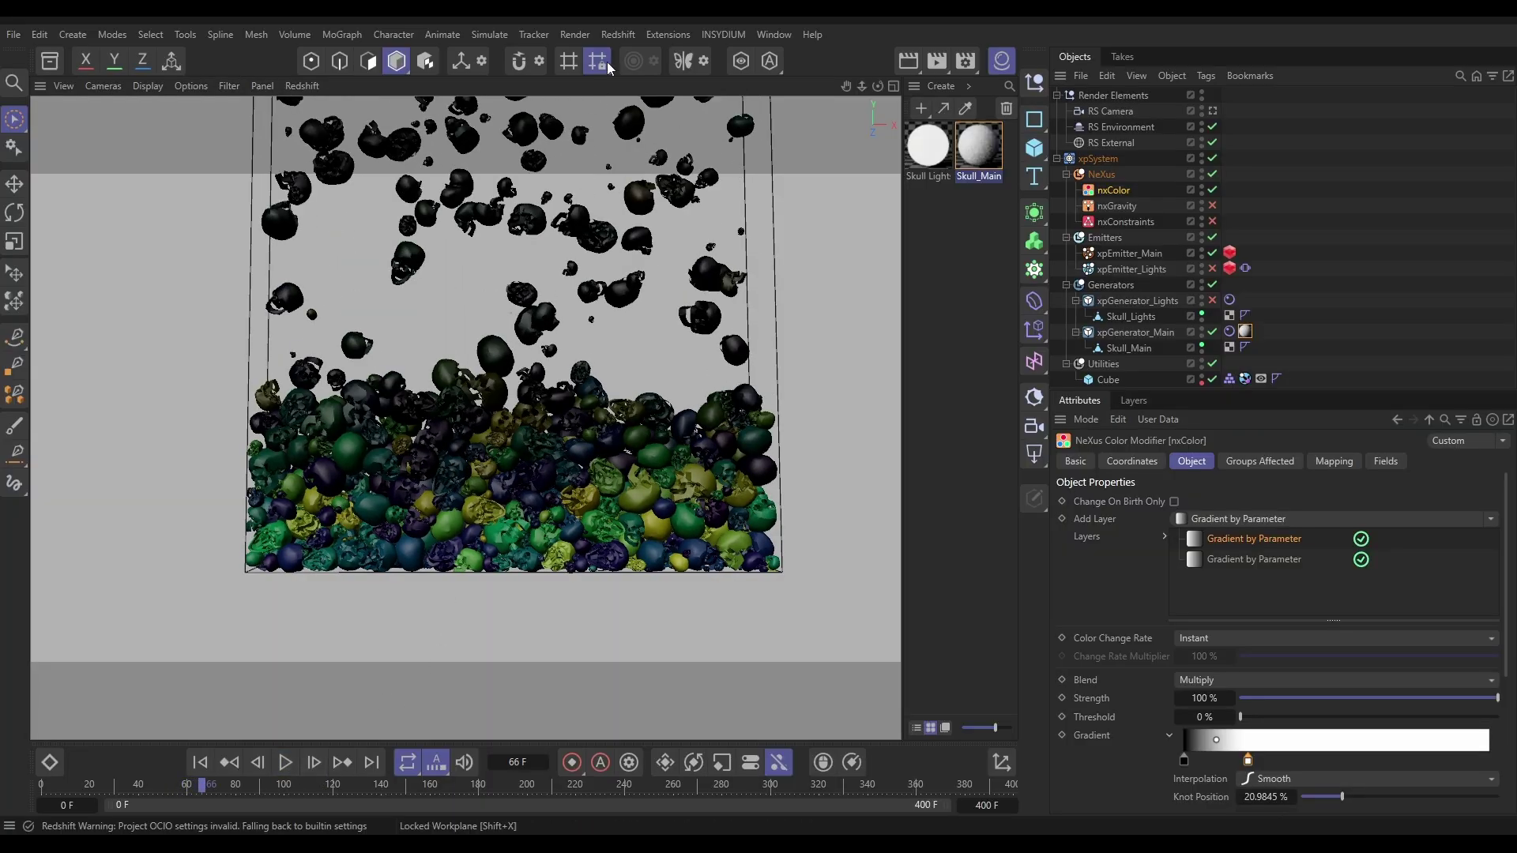
Check the blended skull colors in the Redshift RenderView, play the simulation on to about frame 95, and close the RenderView
click(618, 35)
click(649, 171)
click(678, 223)
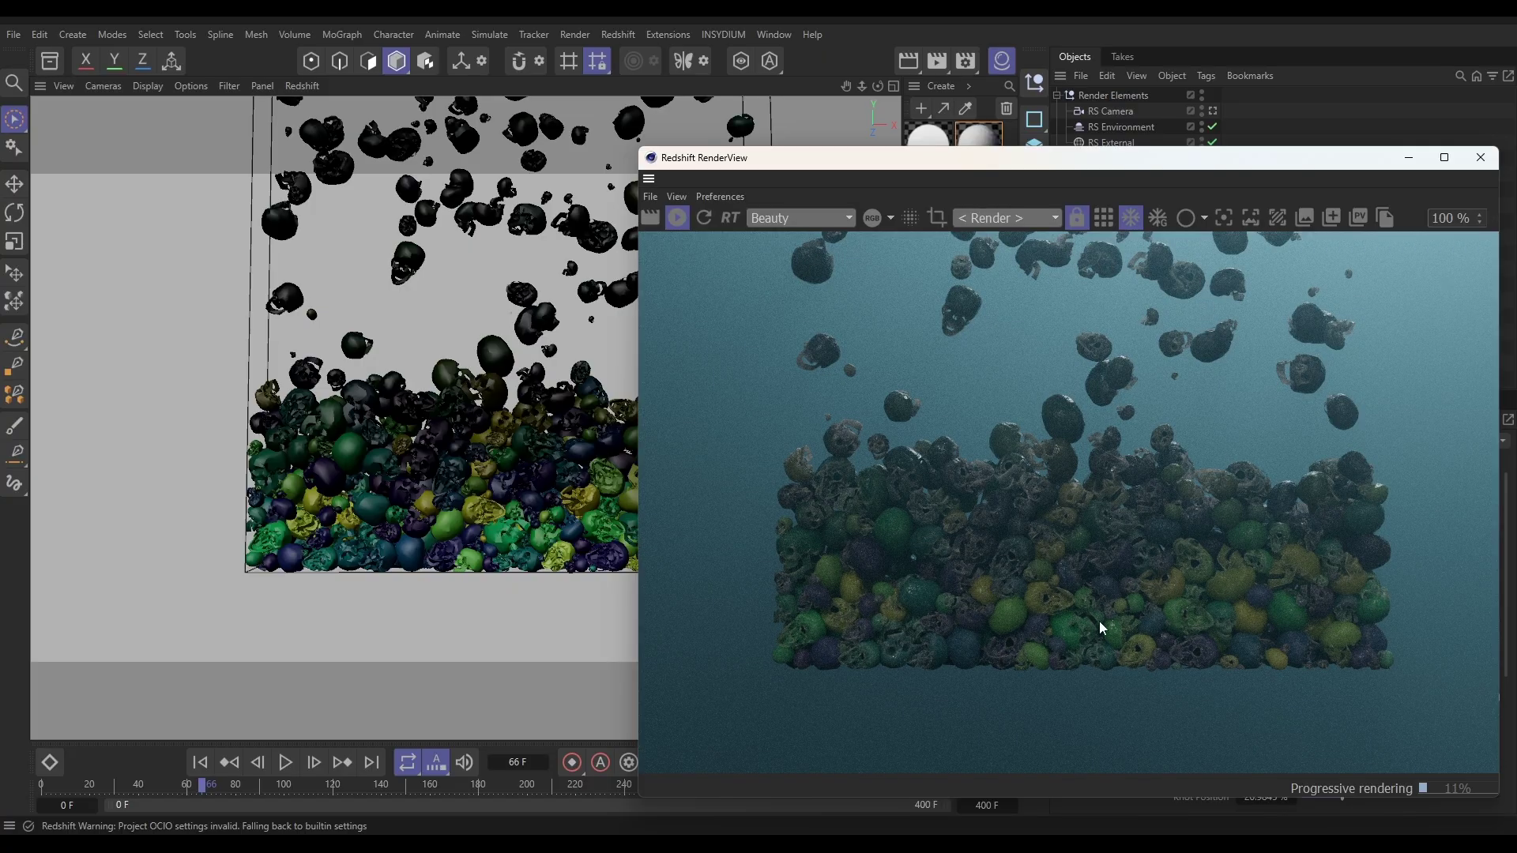
click(286, 763)
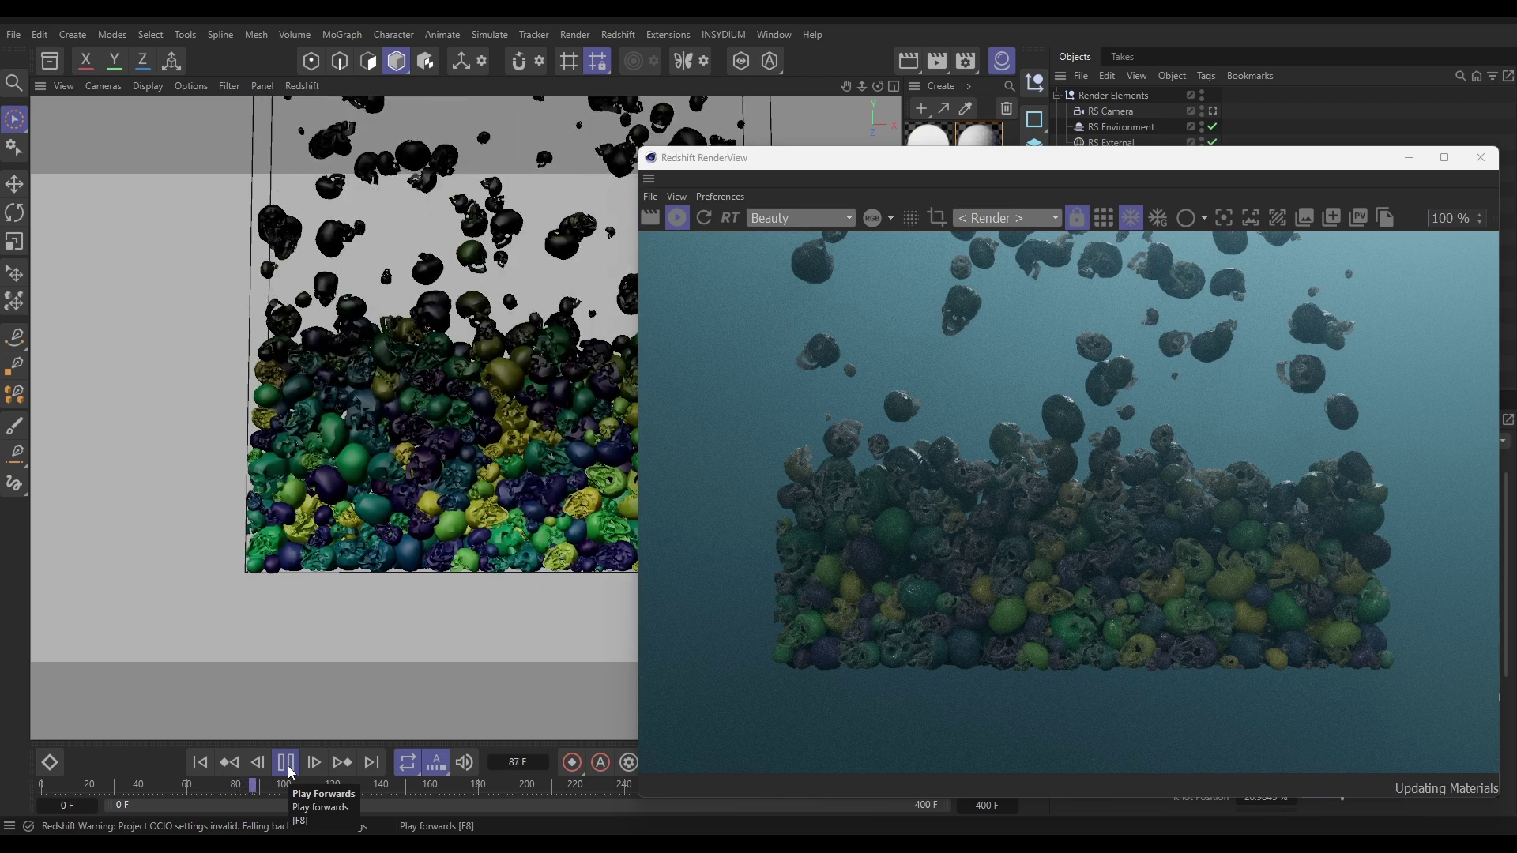
click(289, 769)
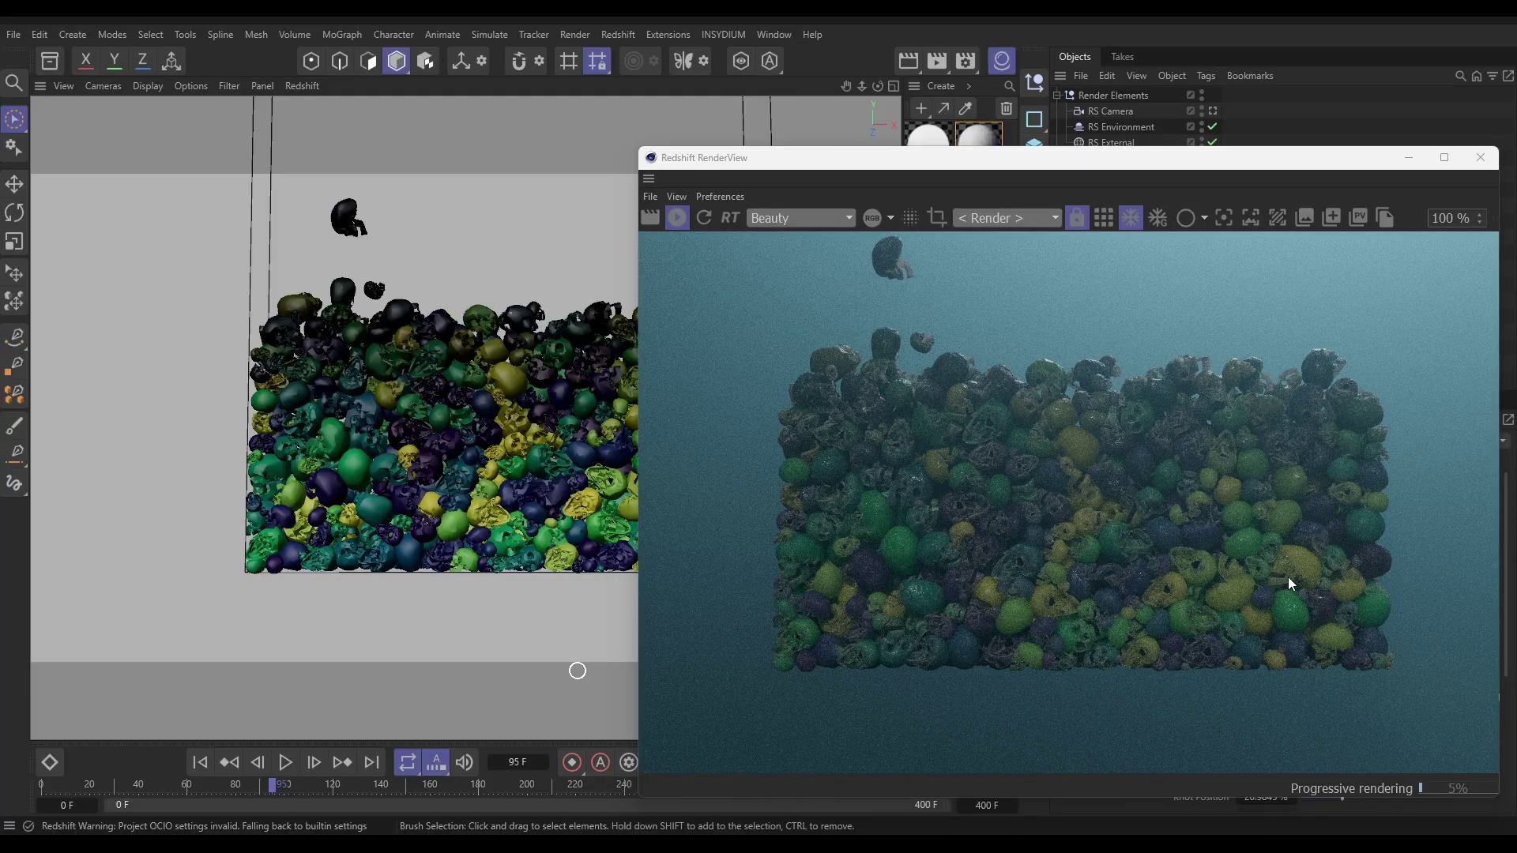
click(1480, 157)
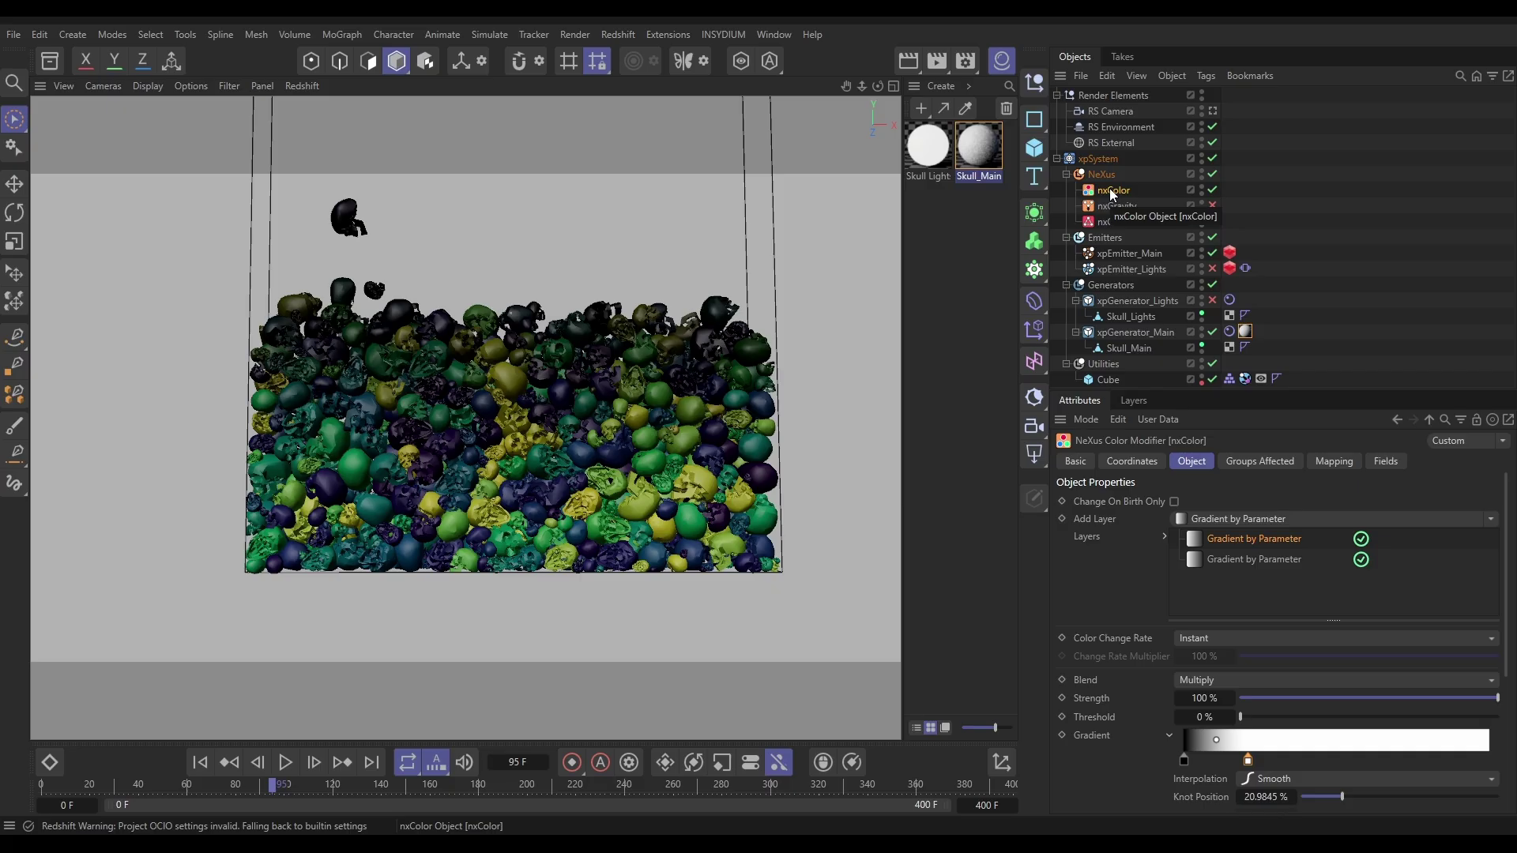
Replay the simulation from the first frame with both nxColor gradient layers active
click(200, 763)
click(285, 764)
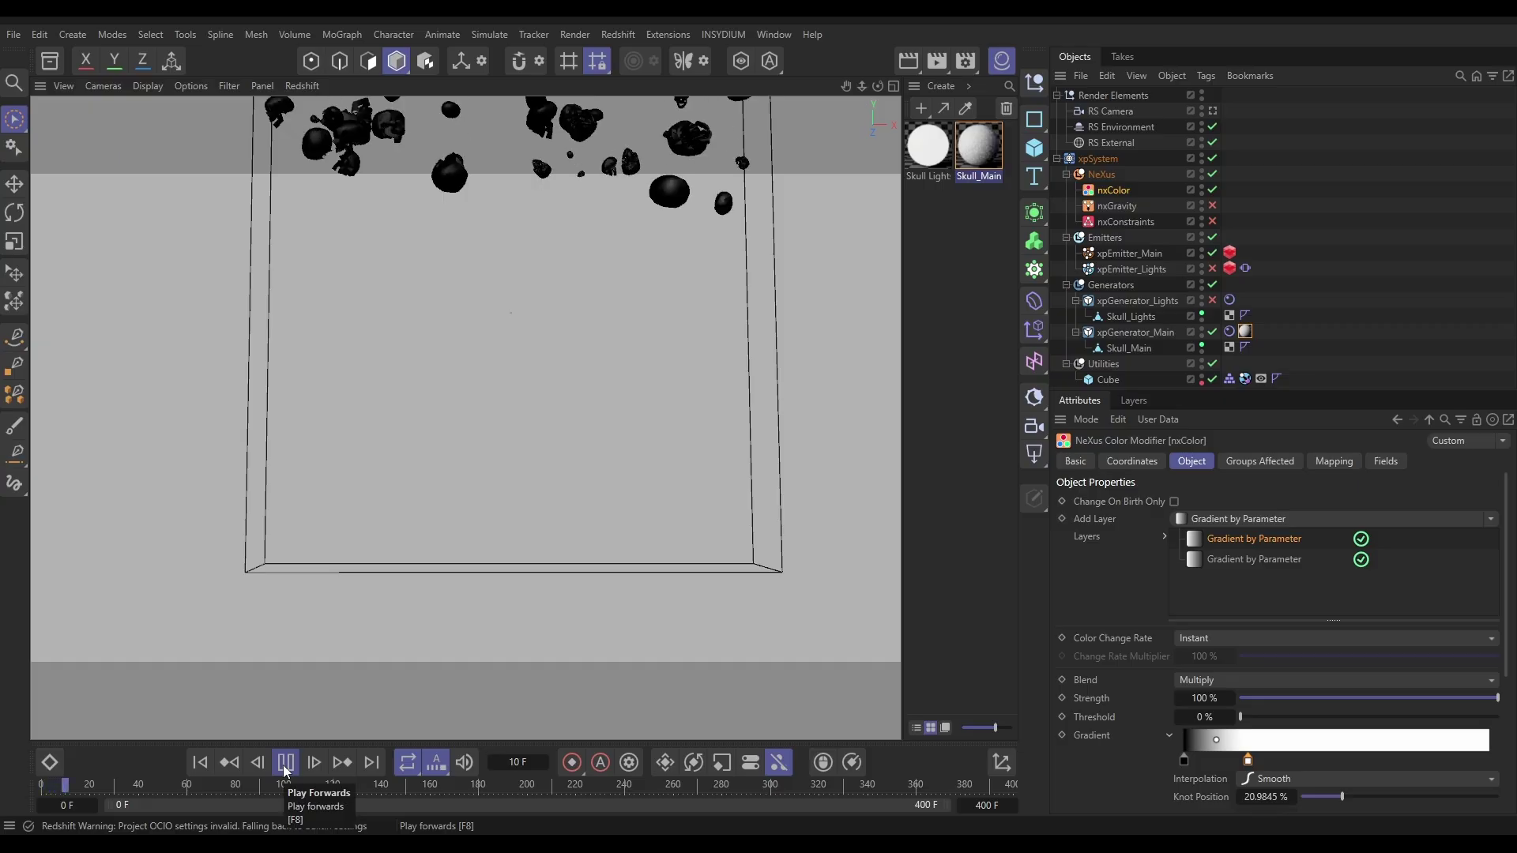